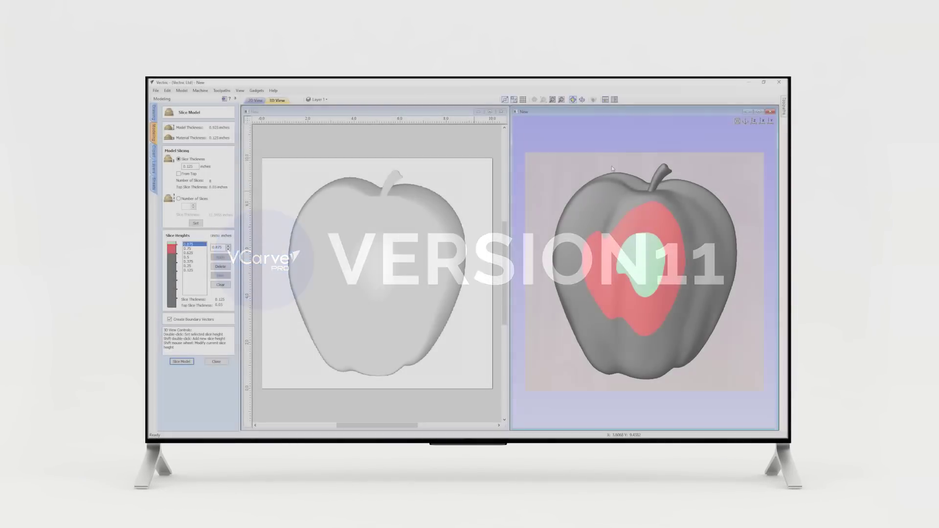
pyautogui.keyDown('shift'); pyautogui.scroll(-2, 612, 219); pyautogui.keyUp('shift')
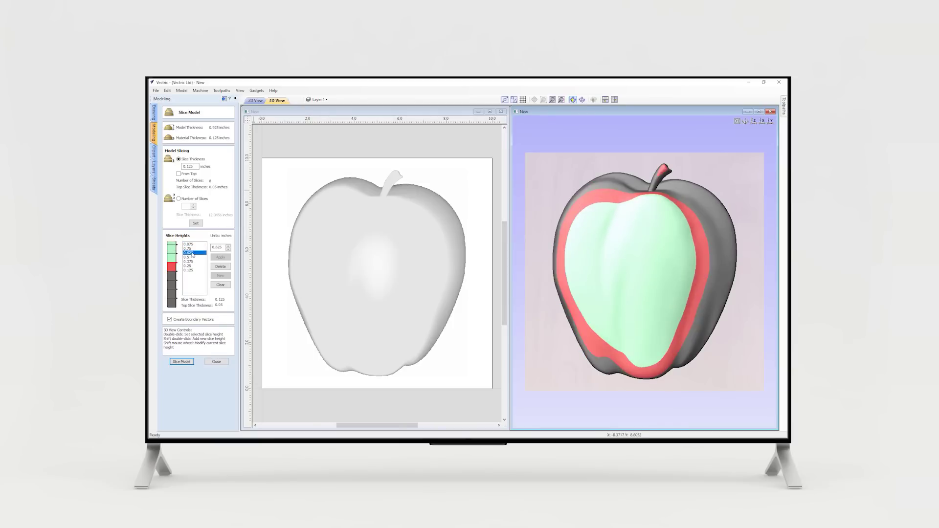
pyautogui.keyDown('shift'); pyautogui.scroll(1, 611, 219); pyautogui.keyUp('shift')
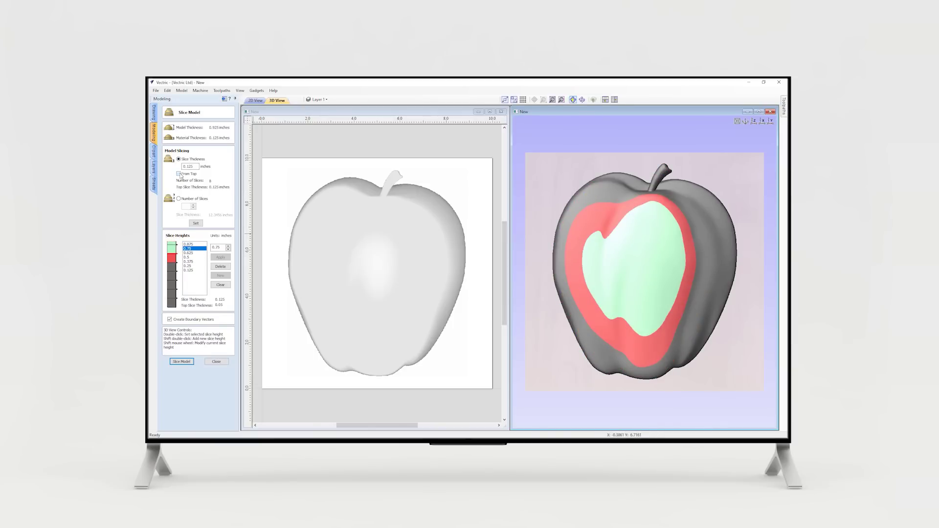
# Select the third slice height in the Slice Model list to lower it.
pyautogui.click(192, 253)
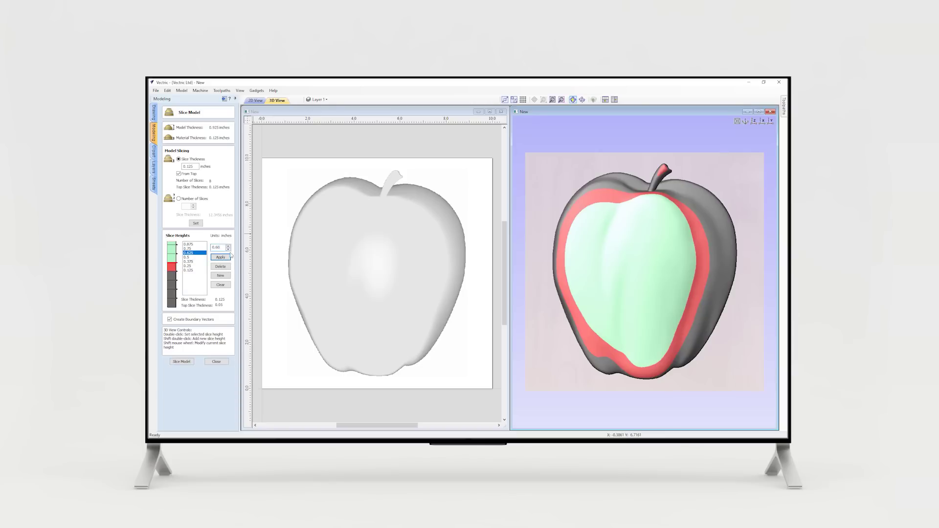
pyautogui.keyDown('shift'); pyautogui.scroll(-1, 625, 256); pyautogui.keyUp('shift')
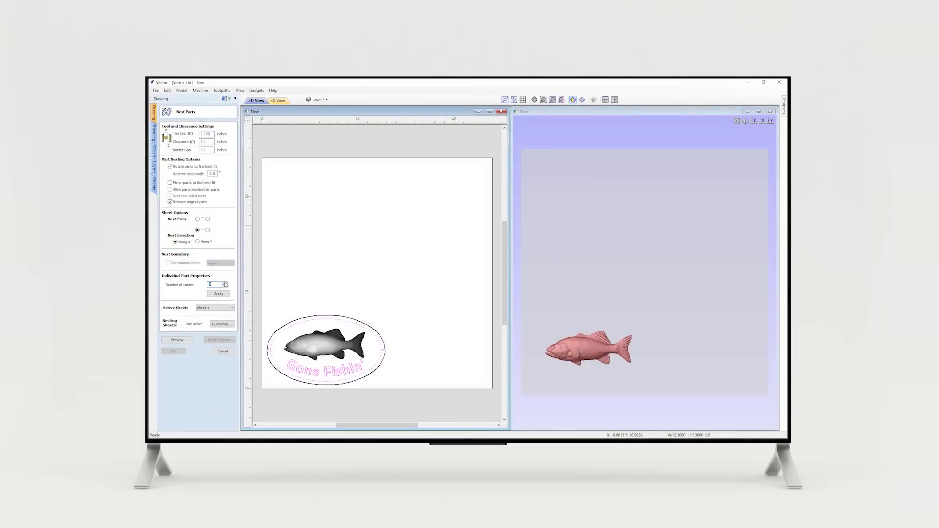
# Preview ten nested copies of the fish plaque and make the top-left sheet active.
pyautogui.click(187, 340)
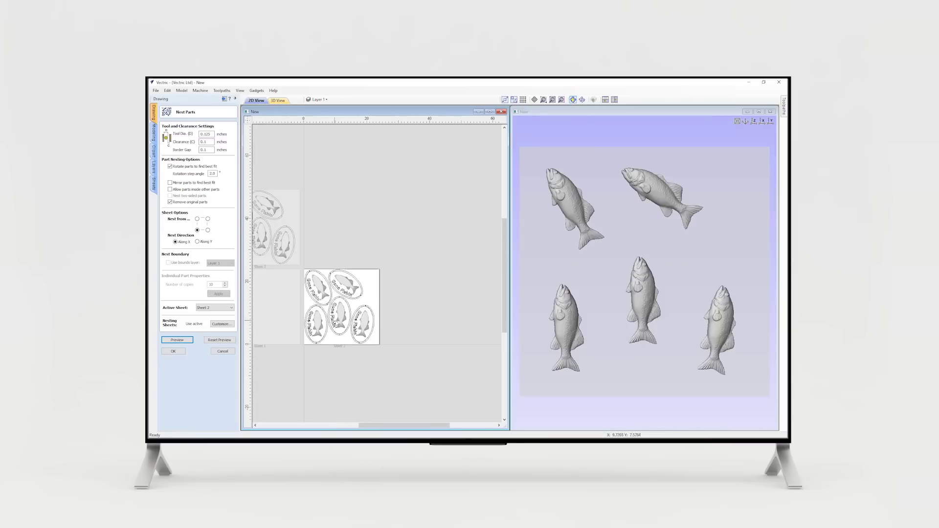
pyautogui.click(345, 240)
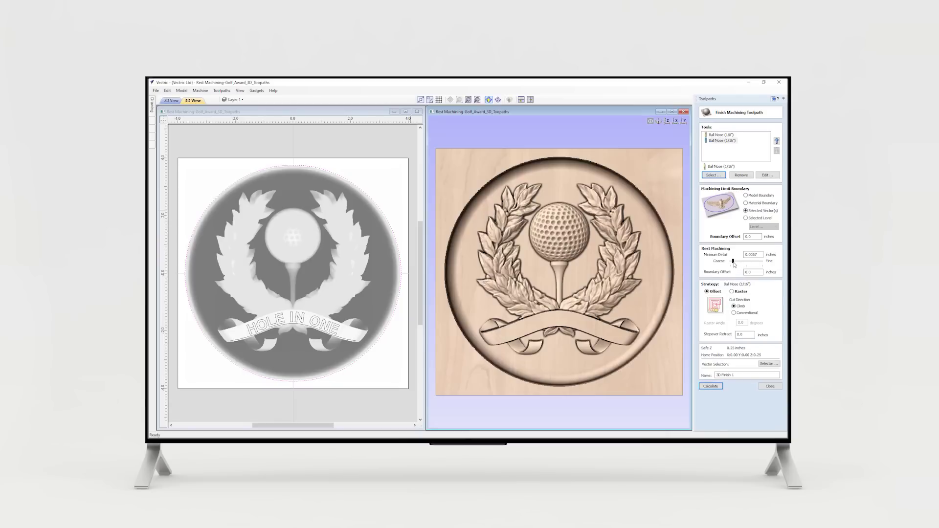
# Set a finer Rest Machining detail and calculate the golf award finish toolpath.
pyautogui.moveTo(733, 264); pyautogui.dragTo(749, 264)
pyautogui.click(710, 387)
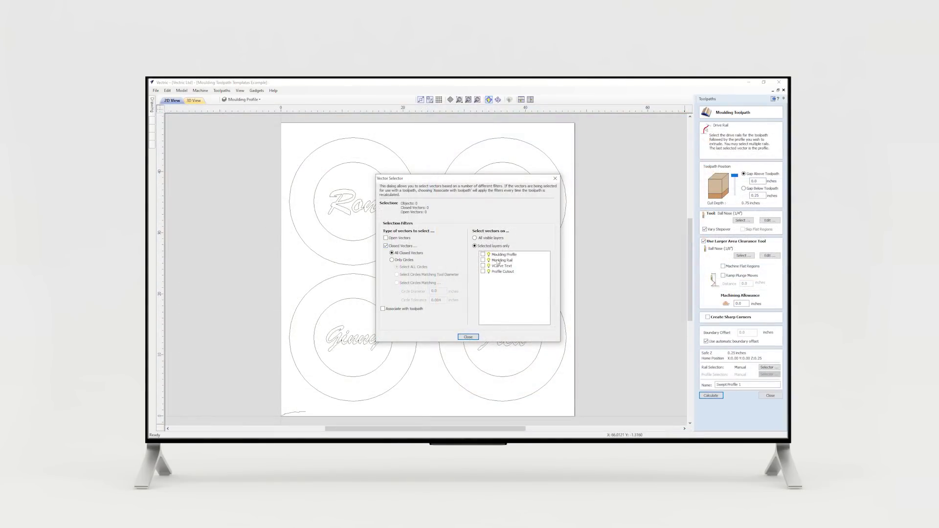
# Associate the Moulding Rail layer vectors with the toolpath and preview the name plaques.
pyautogui.click(483, 261)
pyautogui.click(382, 309)
pyautogui.click(468, 338)
pyautogui.click(769, 374)
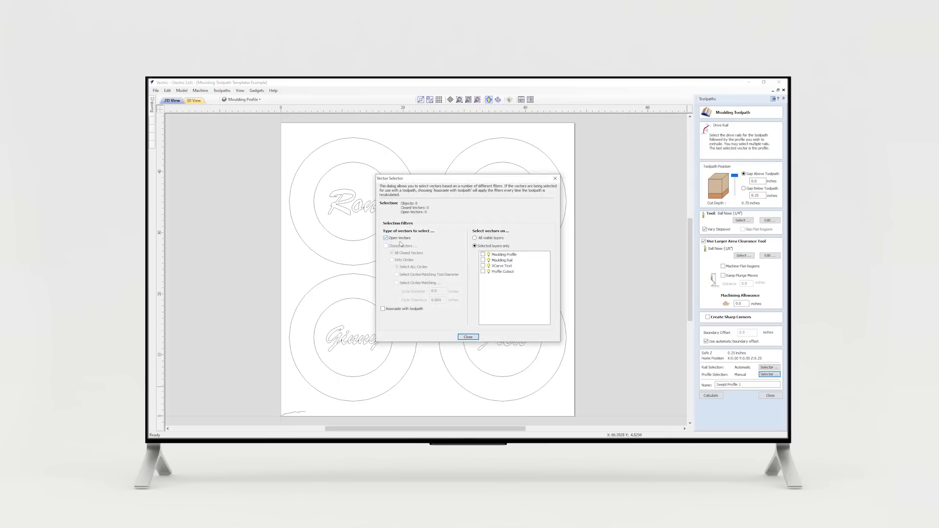
pyautogui.click(468, 338)
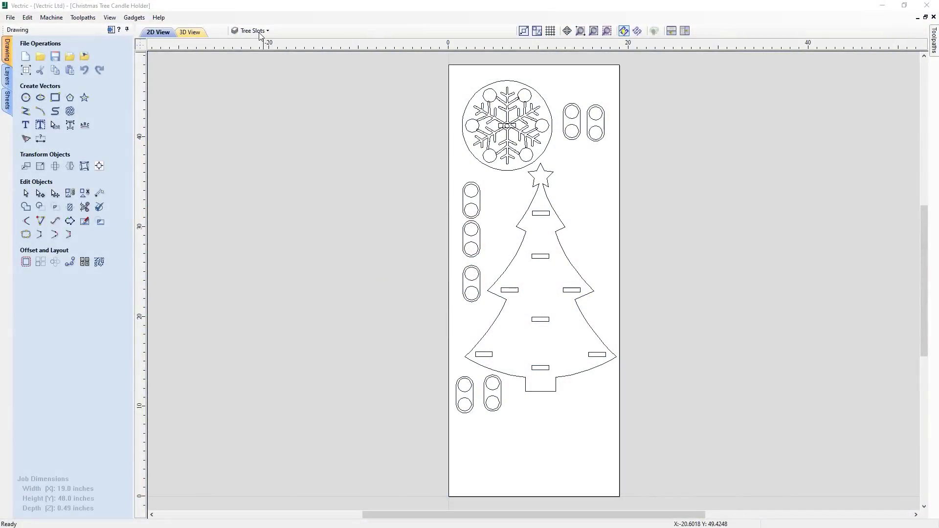
# Select the Tea Light Vectors layer and scale each circle individually to 75% with Link XY.
pyautogui.click(261, 30)
pyautogui.click(267, 80)
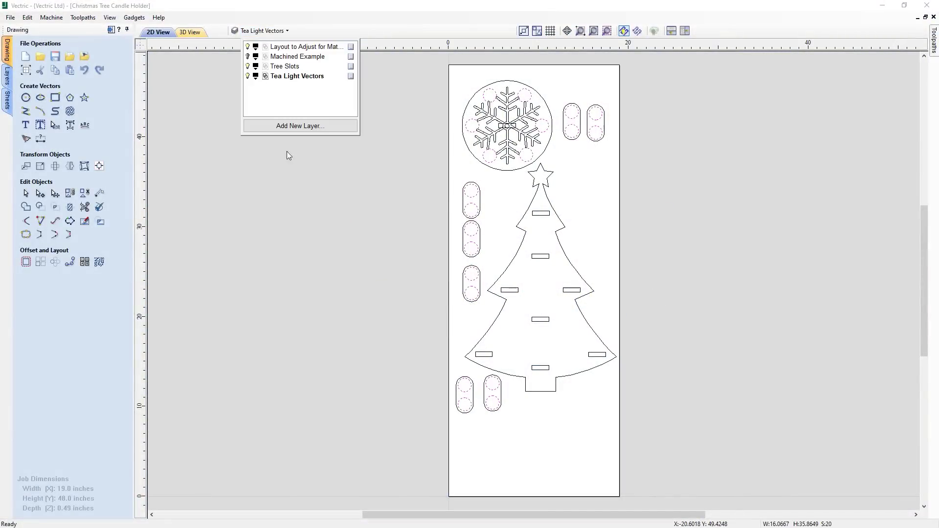
pyautogui.click(40, 167)
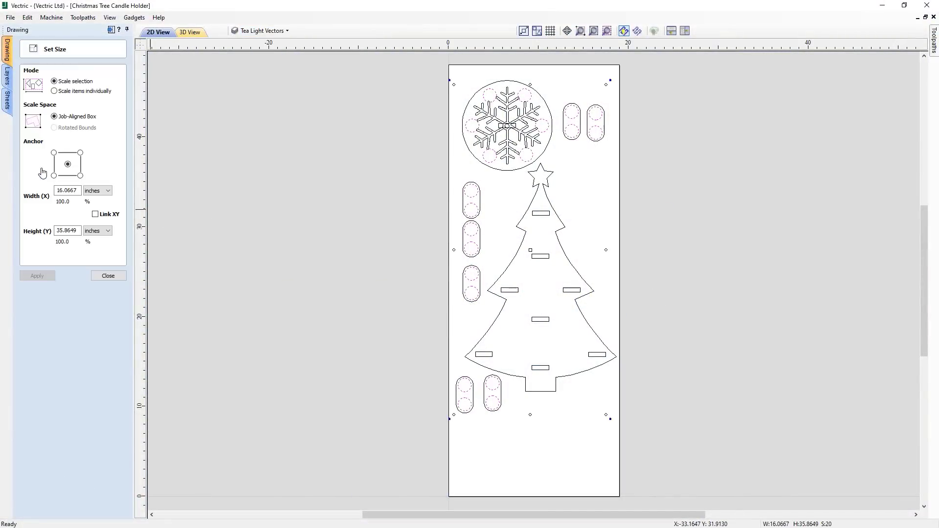
pyautogui.click(110, 91)
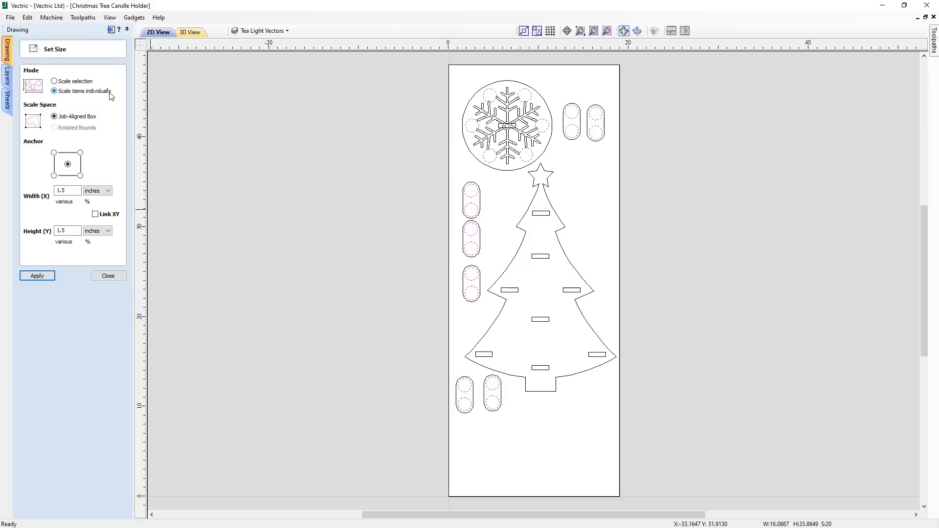
pyautogui.click(95, 214)
pyautogui.click(97, 191)
pyautogui.click(96, 206)
pyautogui.moveTo(72, 190); pyautogui.dragTo(45, 193)
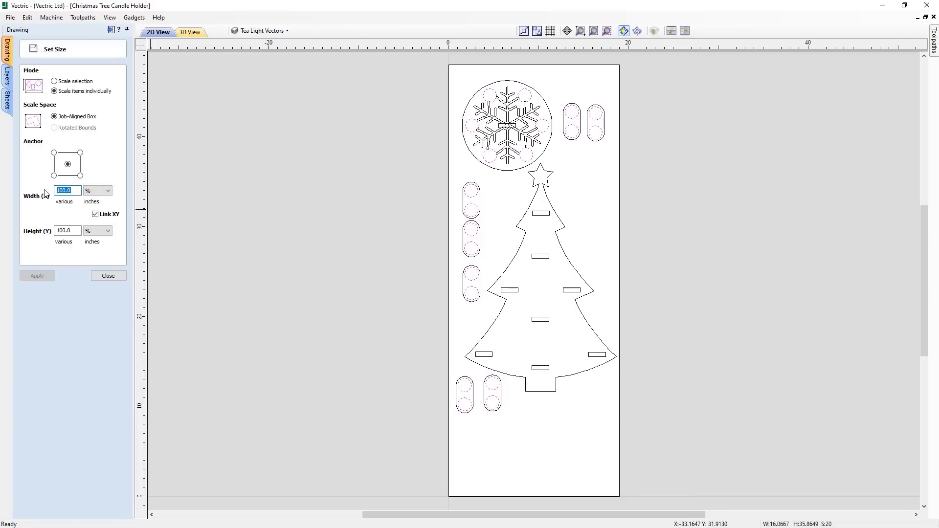
pyautogui.write('75')
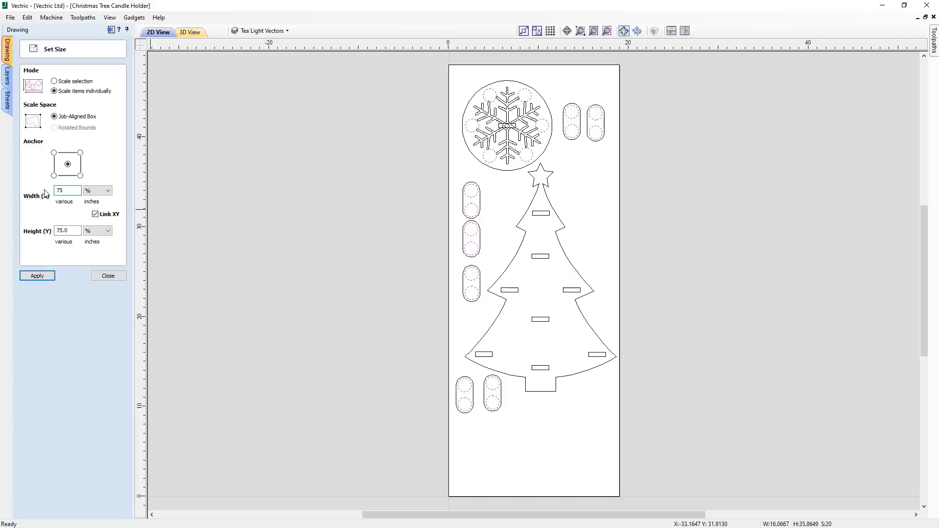
pyautogui.click(48, 274)
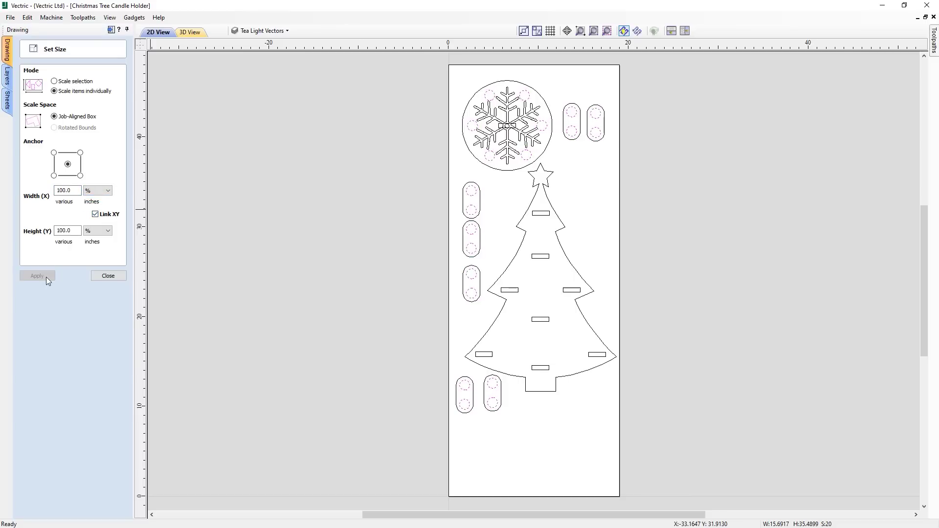
pyautogui.click(108, 275)
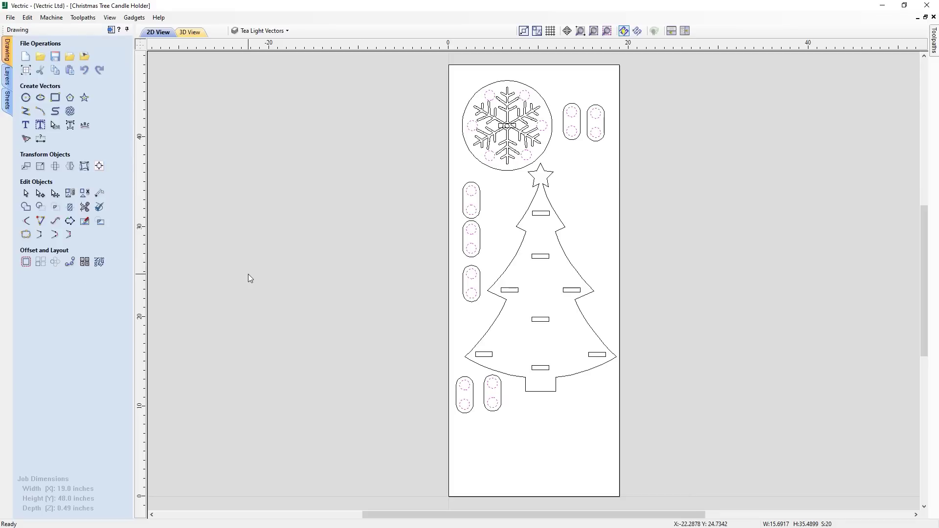
# Select the Tree Slots layer and set each slot's height individually to 0.25 inches.
pyautogui.click(279, 32)
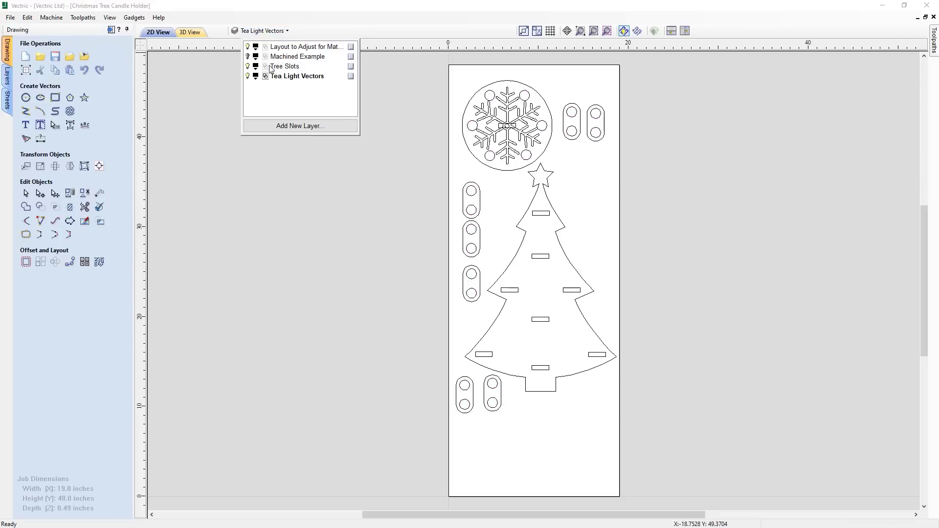
pyautogui.click(270, 66)
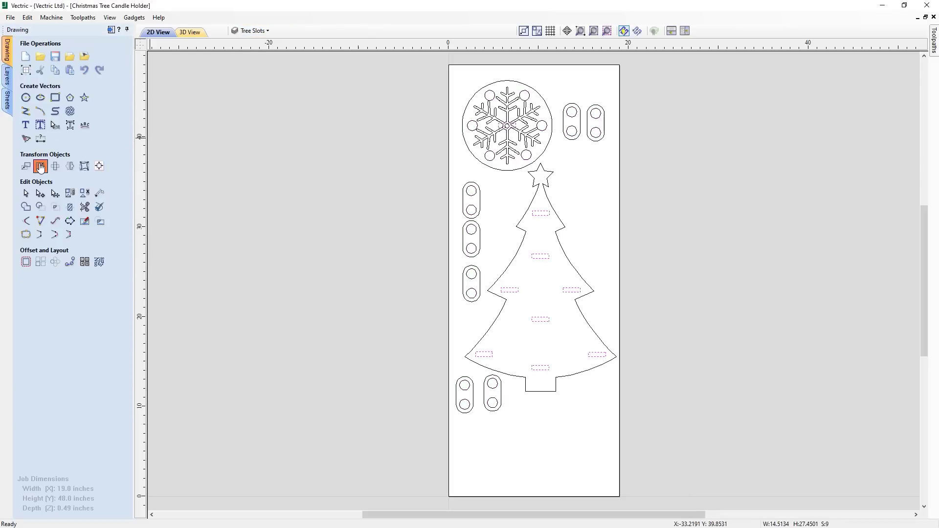
pyautogui.click(40, 167)
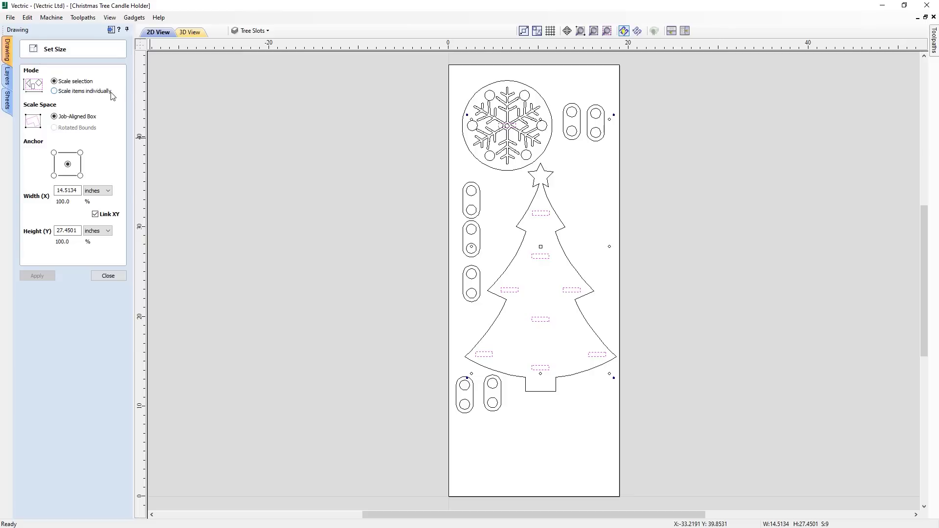
pyautogui.click(96, 91)
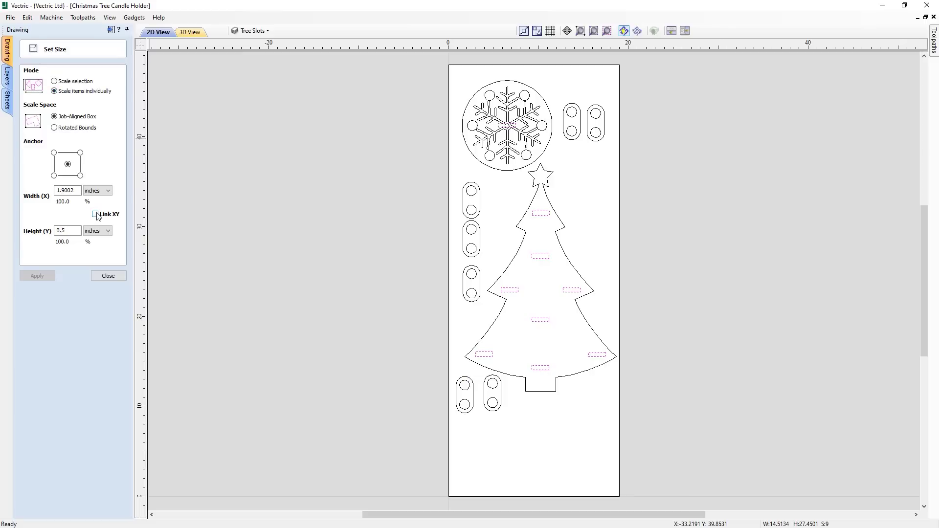
pyautogui.click(65, 230)
pyautogui.write('2')
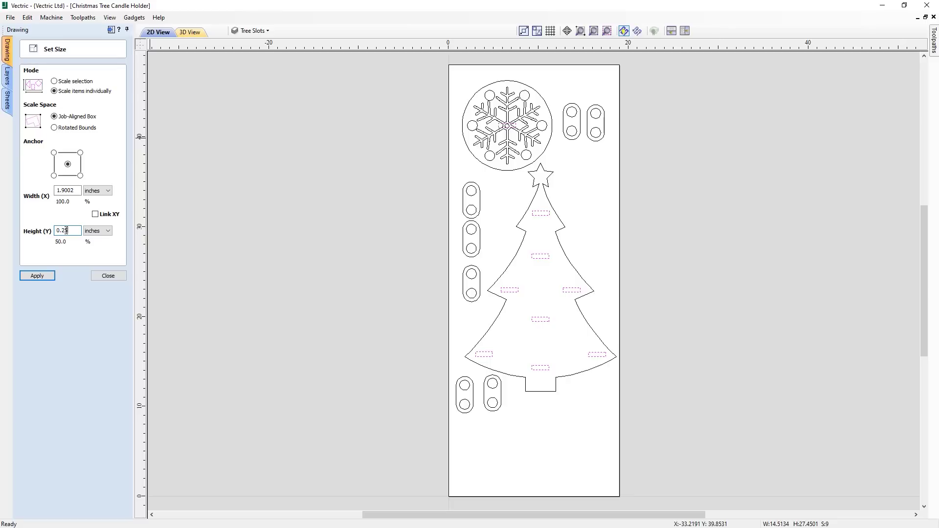
pyautogui.click(42, 275)
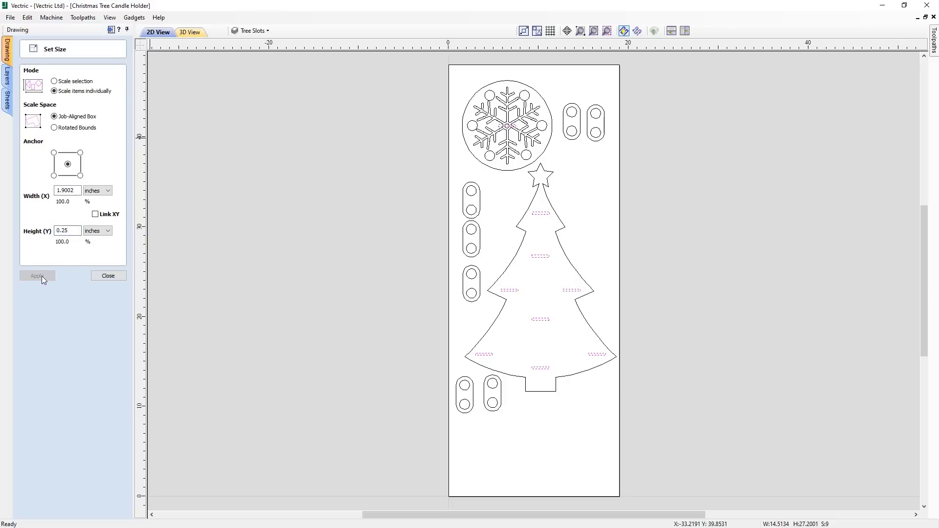
# Change the slot height to 0.125 inches, then to the final 0.375 inches.
pyautogui.click(67, 231)
pyautogui.write('1')
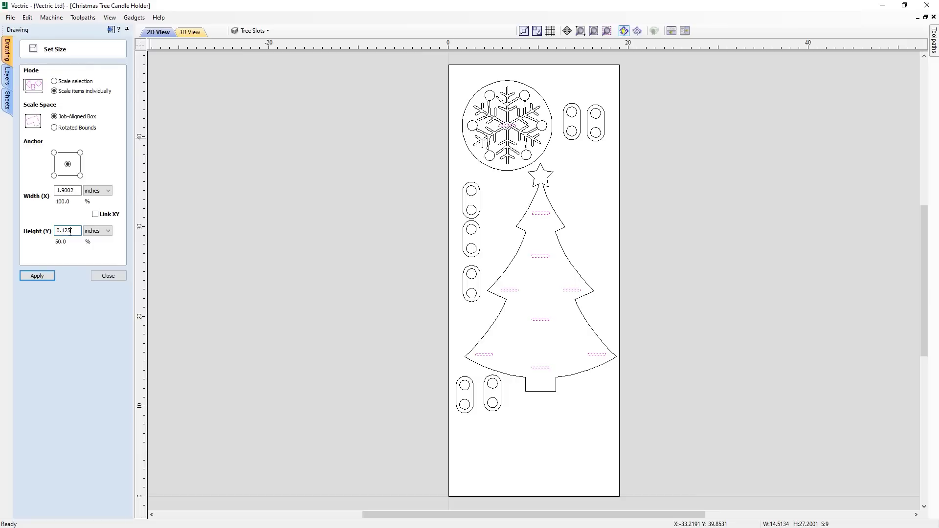
pyautogui.click(43, 277)
pyautogui.moveTo(62, 230); pyautogui.dragTo(73, 231)
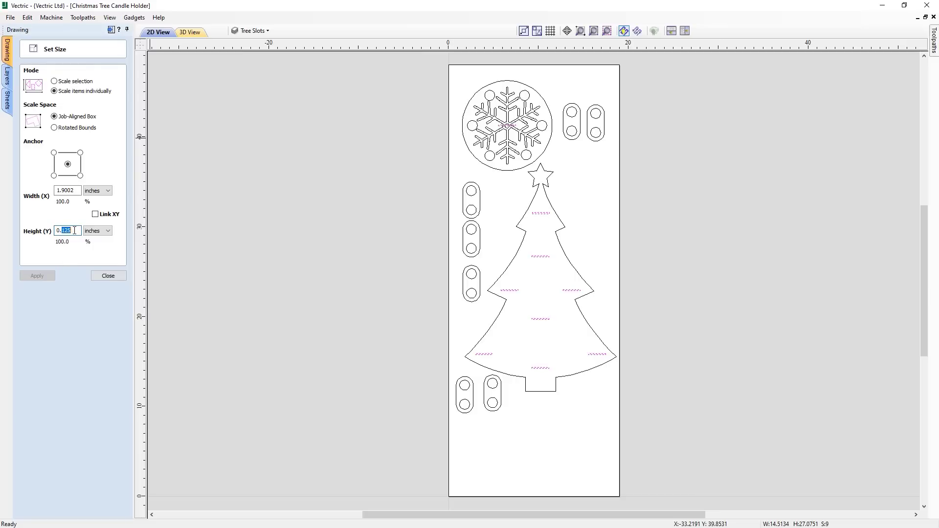
pyautogui.write('3')
pyautogui.click(50, 273)
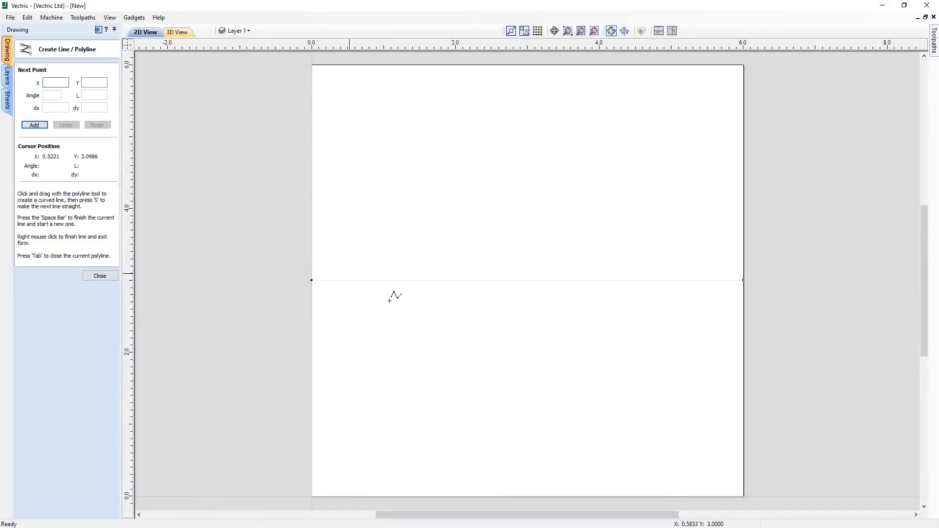
# Start a polyline through four heart points, then undo the last segment with Backspace.
pyautogui.click(496, 379)
pyautogui.click(399, 293)
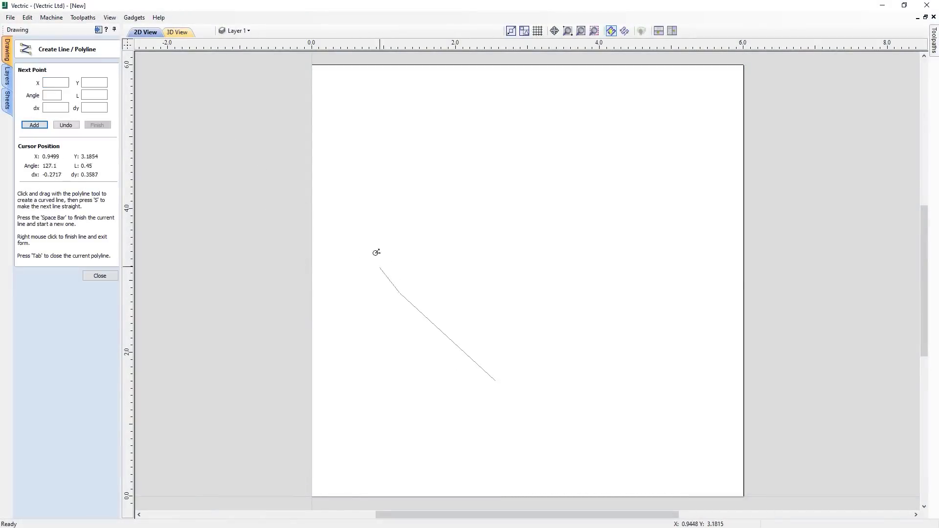
pyautogui.click(372, 214)
pyautogui.click(383, 155)
pyautogui.click(453, 129)
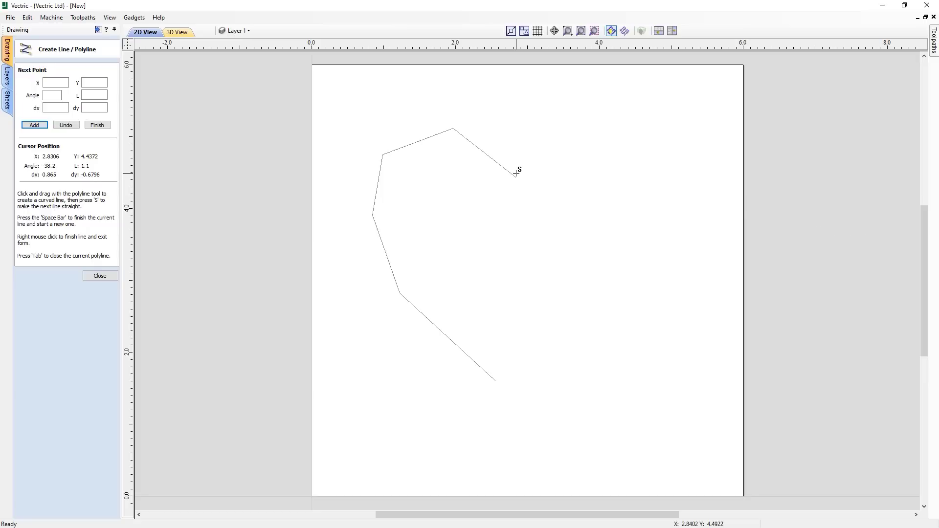
pyautogui.press('BackSpace')
pyautogui.press('BackSpace')
pyautogui.press('BackSpace')
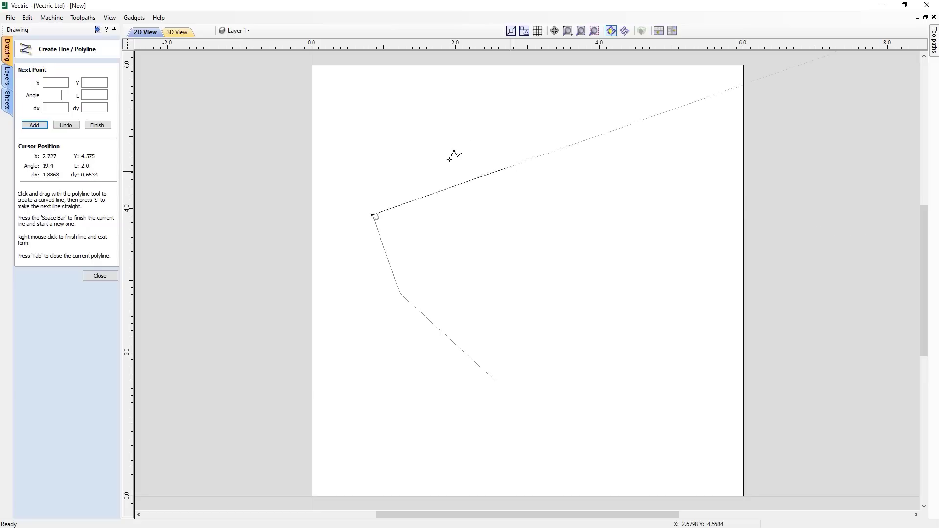
# Redraw the heart outline around the right lobe, then remove its last segments.
pyautogui.click(388, 155)
pyautogui.click(450, 126)
pyautogui.click(527, 179)
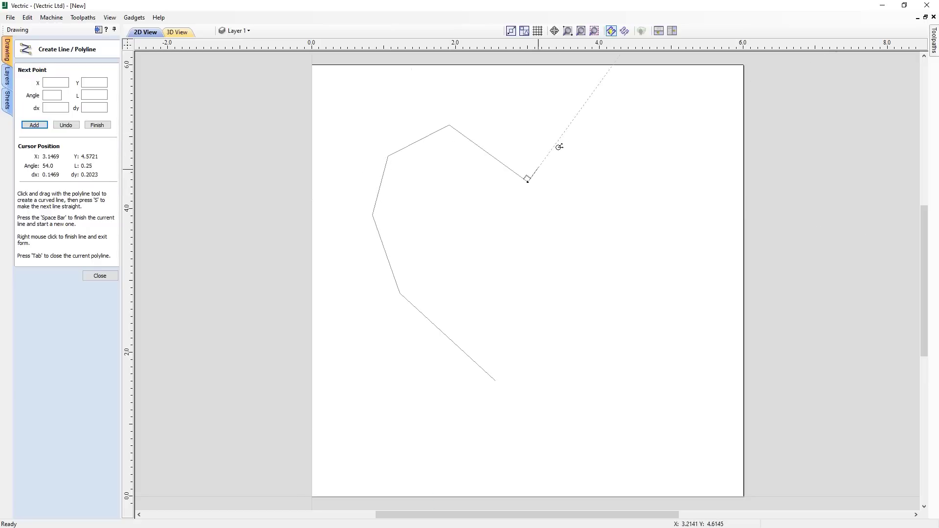
pyautogui.click(570, 139)
pyautogui.click(639, 139)
pyautogui.click(676, 205)
pyautogui.click(639, 280)
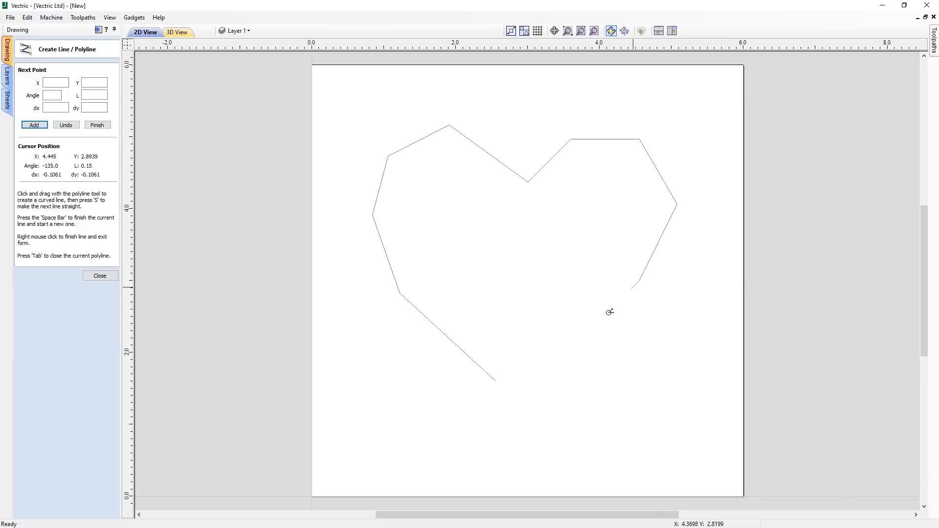
pyautogui.press('BackSpace')
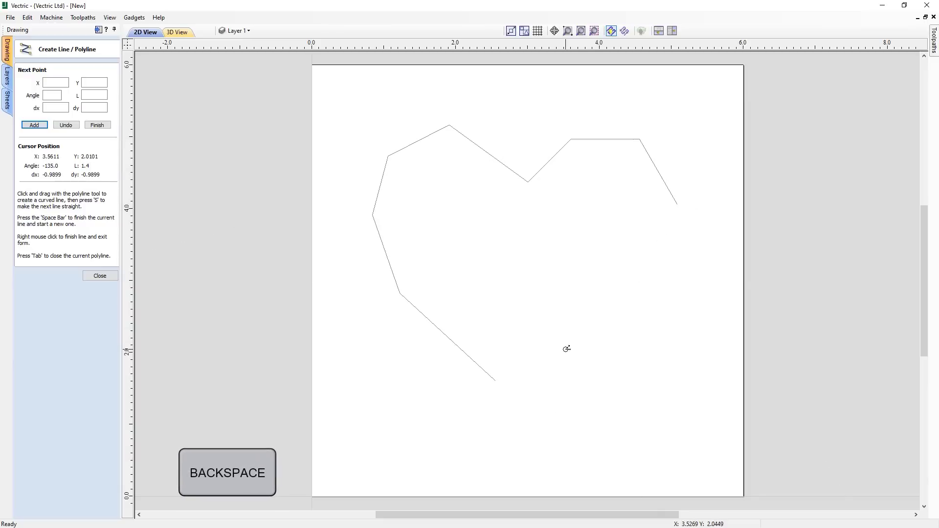
pyautogui.press('BackSpace')
pyautogui.press('BackSpace')
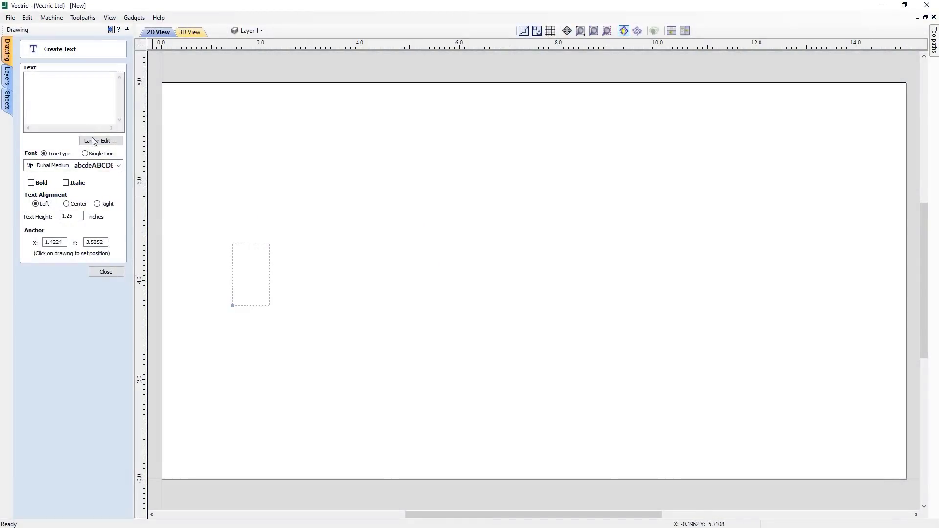
# Enter the text and correct 'Spellin' to 'Spelling' using the spell checker.
pyautogui.click(85, 93)
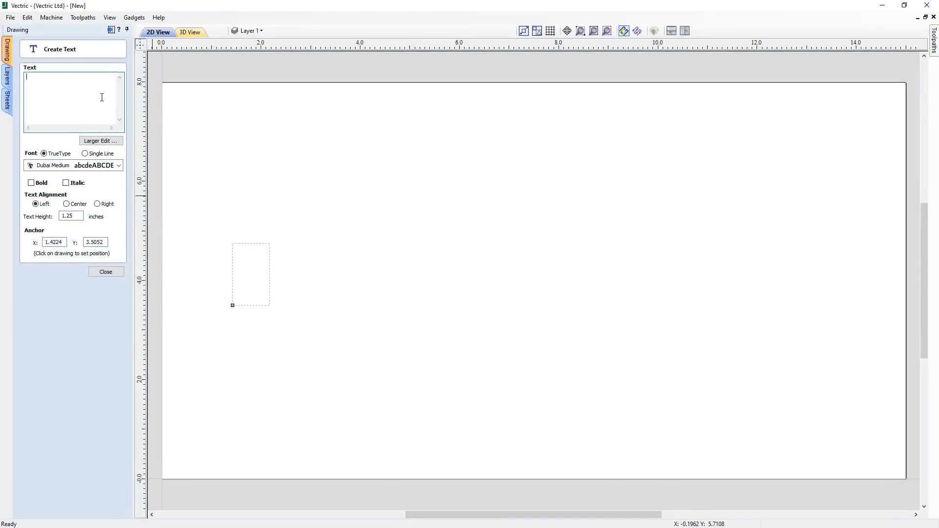
pyautogui.write('Spell')
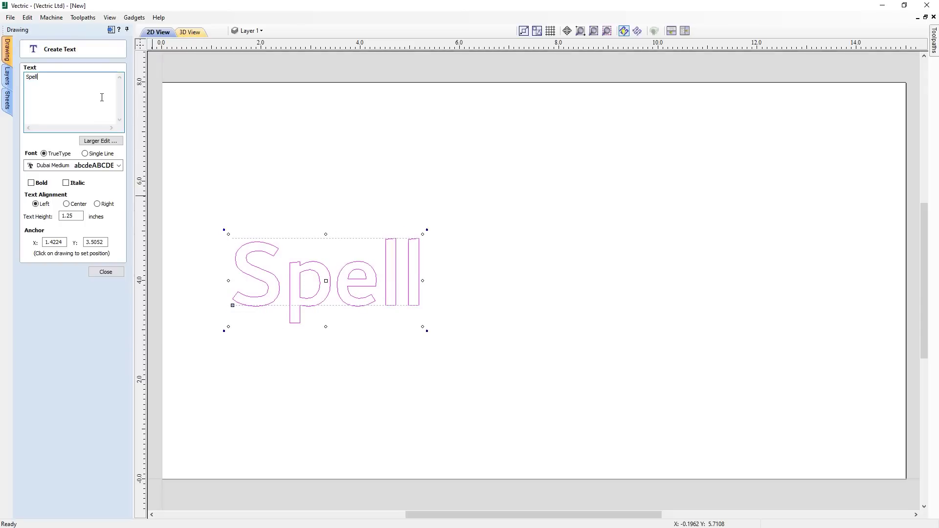
pyautogui.write('in Vectr')
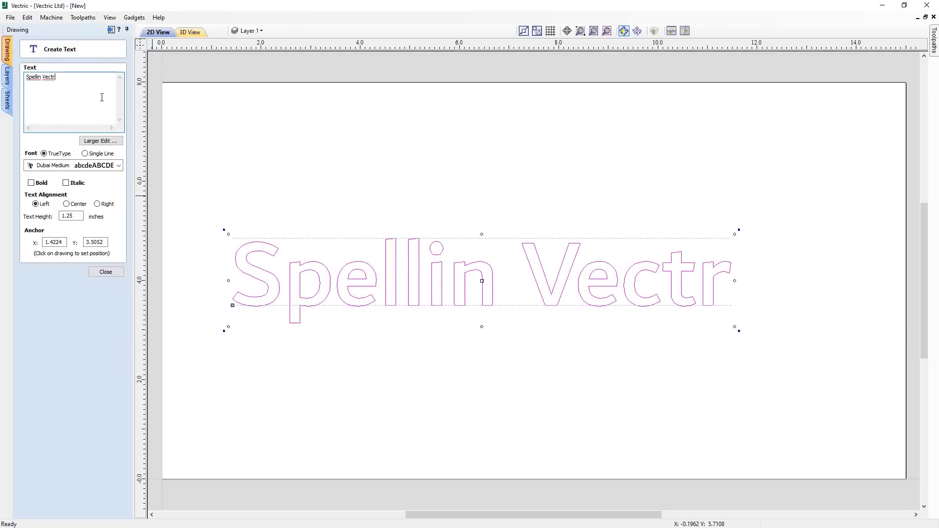
pyautogui.write('ic')
pyautogui.rightClick(28, 78)
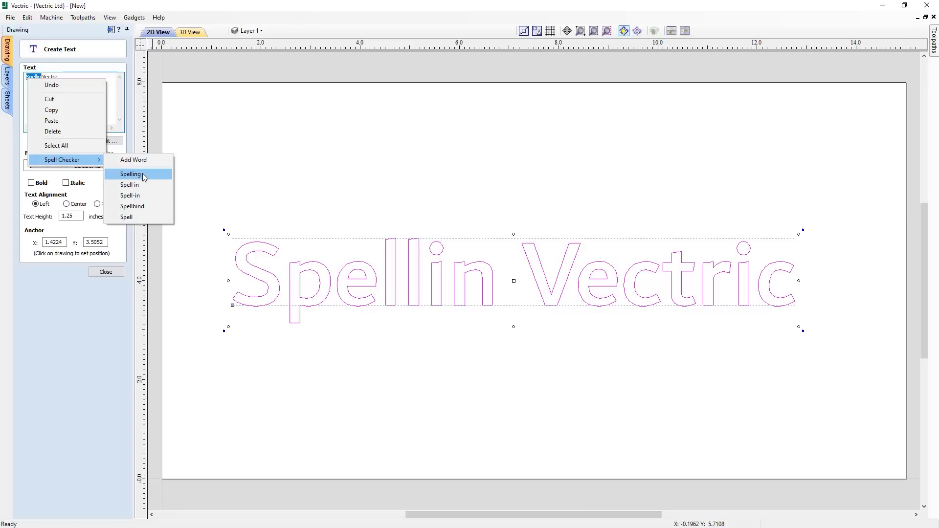
pyautogui.click(133, 174)
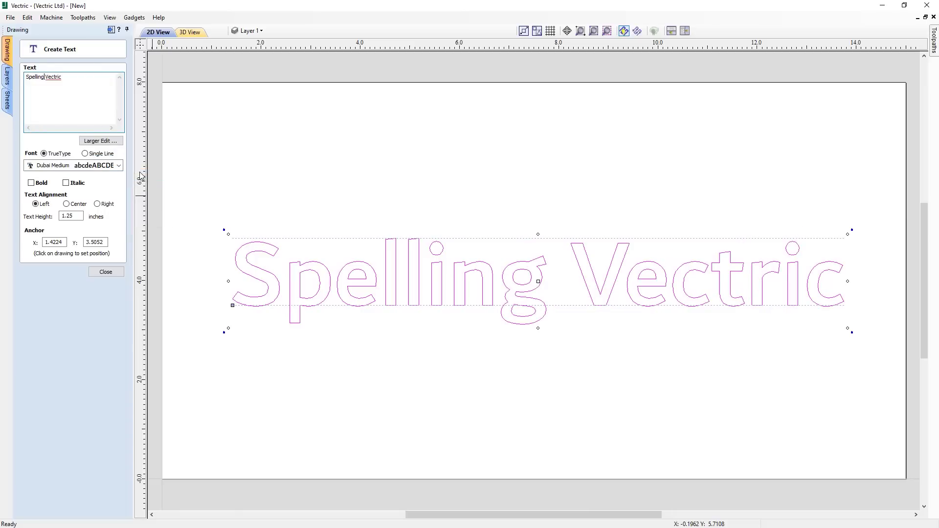
# Add 'Vectric' to the spelling dictionary and recheck that word's spelling options.
pyautogui.rightClick(52, 78)
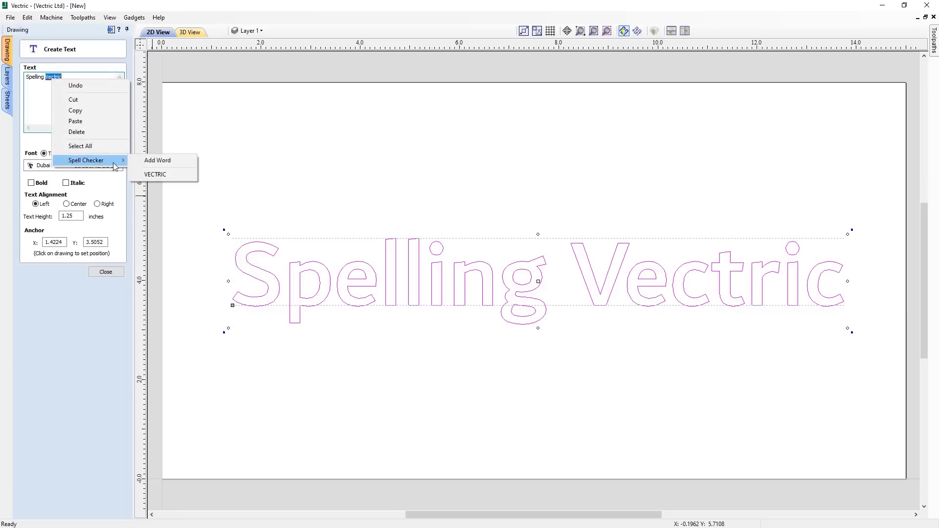
pyautogui.click(172, 162)
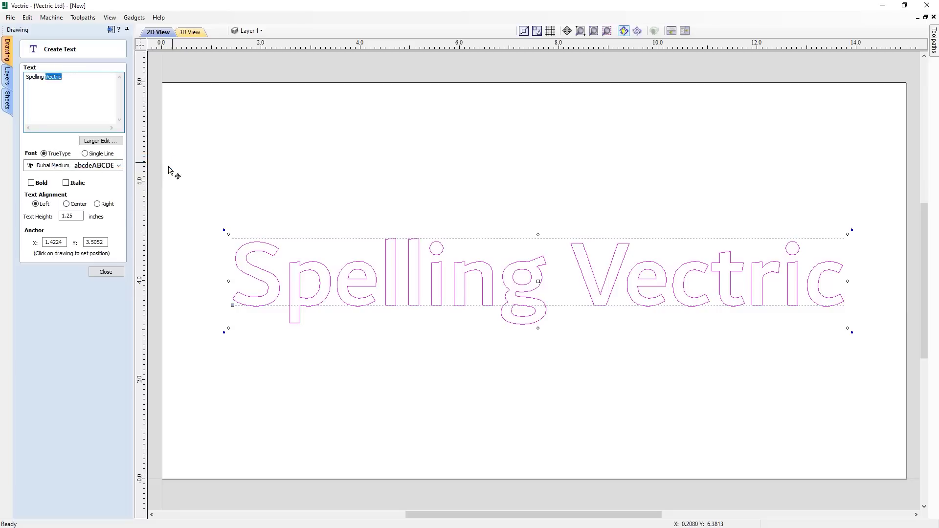
pyautogui.click(94, 91)
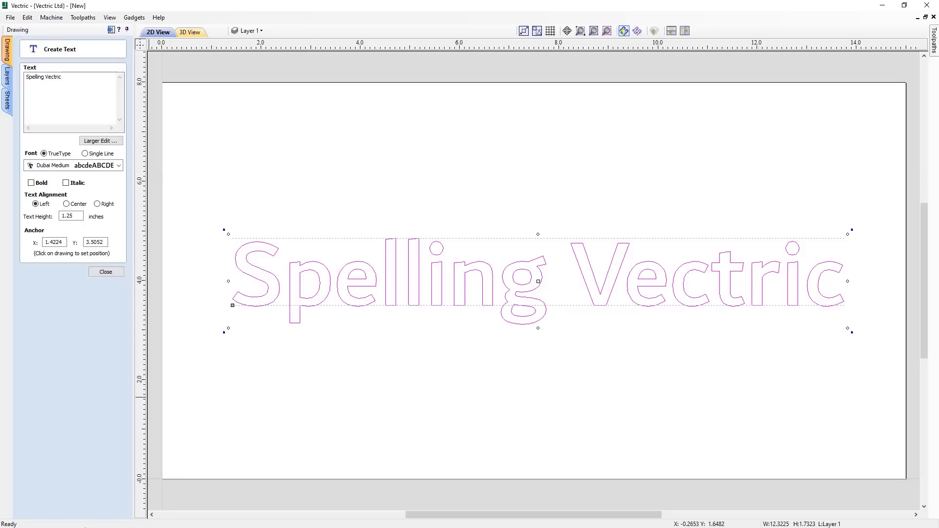
pyautogui.doubleClick(57, 80)
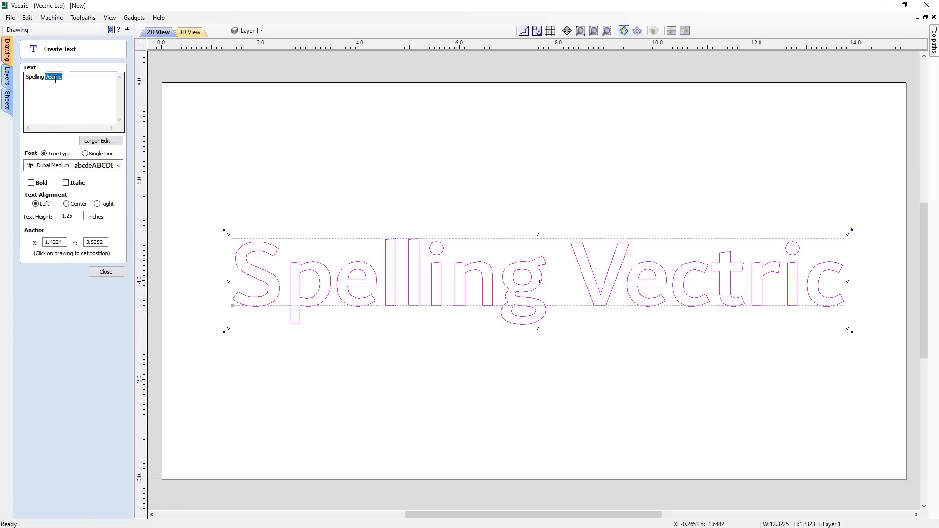
pyautogui.rightClick(60, 85)
pyautogui.moveTo(89, 160)
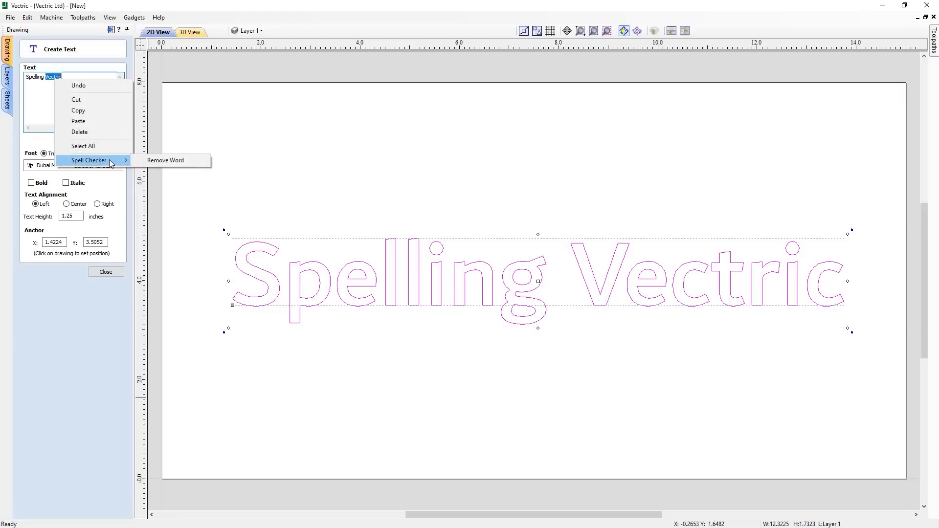
pyautogui.click(195, 163)
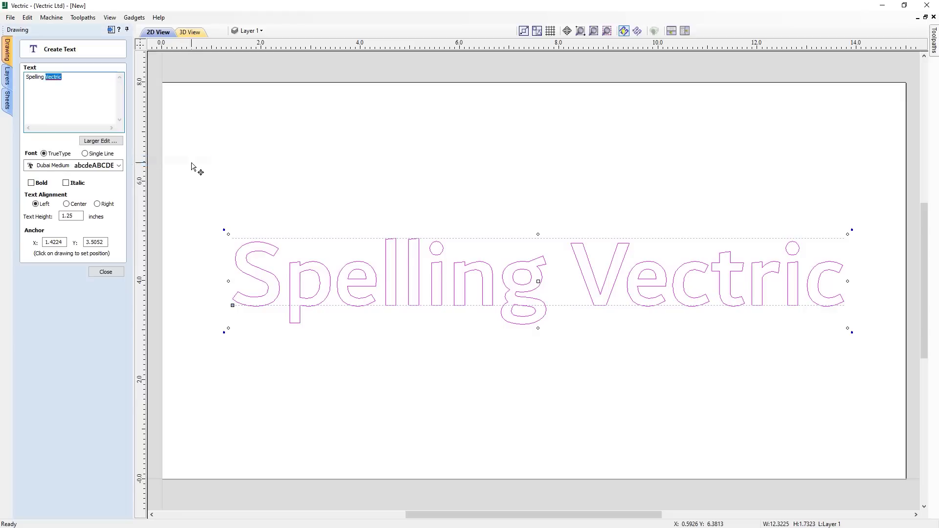
# Create the text, close the text panel, and open then close the job Notes.
pyautogui.click(112, 274)
pyautogui.click(40, 125)
pyautogui.click(106, 272)
pyautogui.click(27, 17)
pyautogui.click(73, 174)
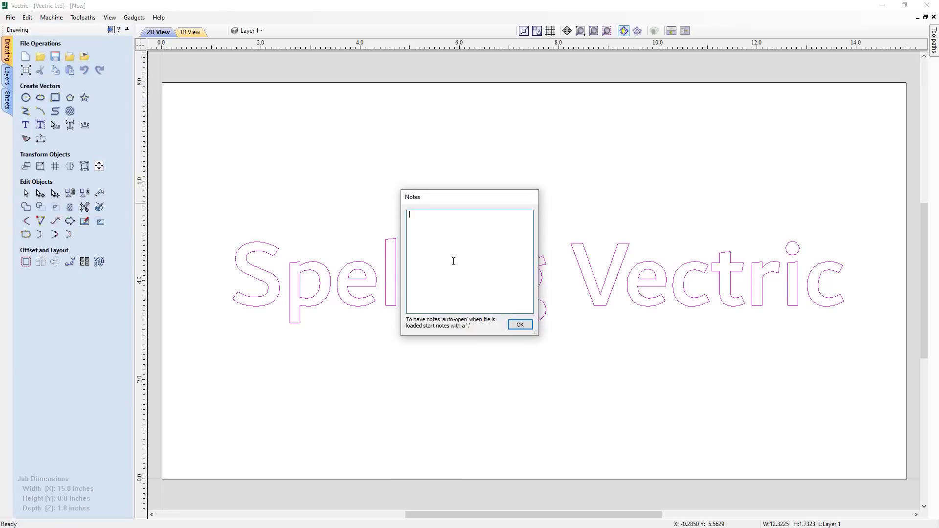
pyautogui.click(522, 326)
# Open the Tool Database from the Toolpaths panel and select the tool group's notes text.
pyautogui.press('F12')
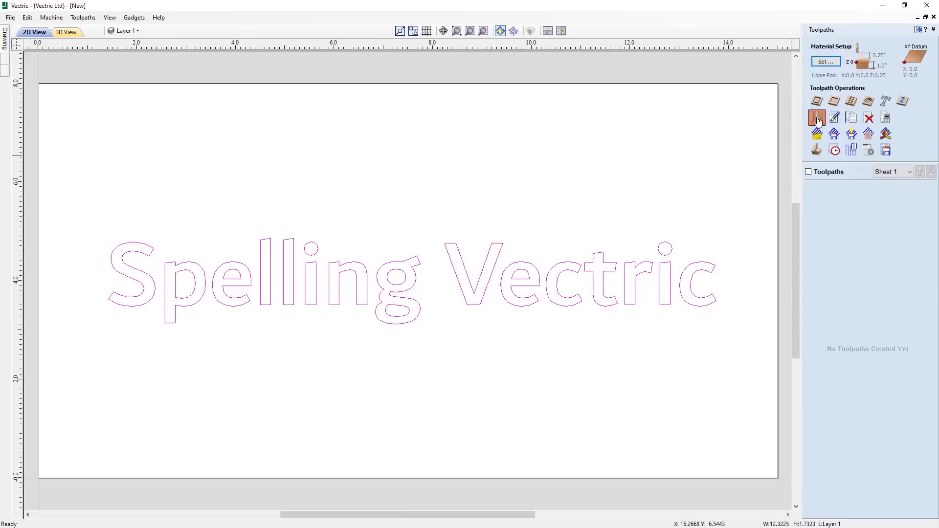
pyautogui.click(817, 120)
pyautogui.tripleClick(549, 163)
pyautogui.write('Spell')
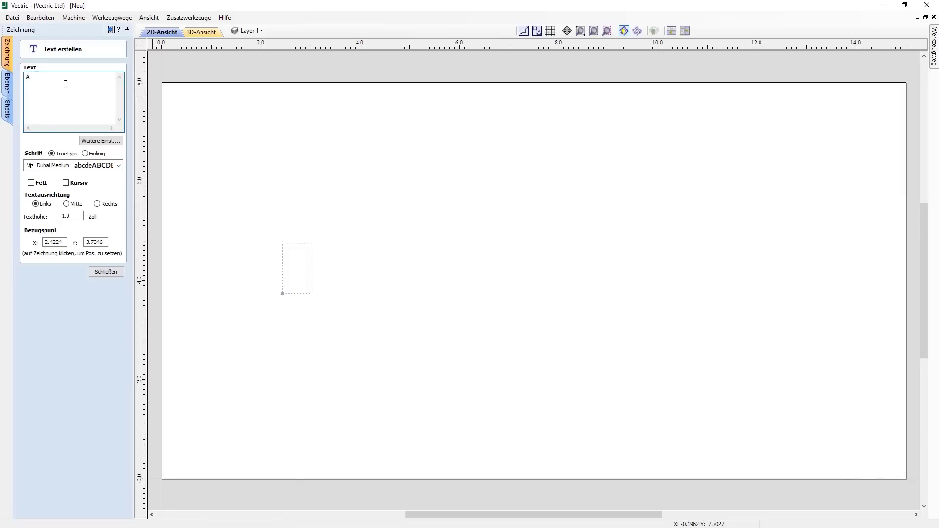
pyautogui.write('Auf W')
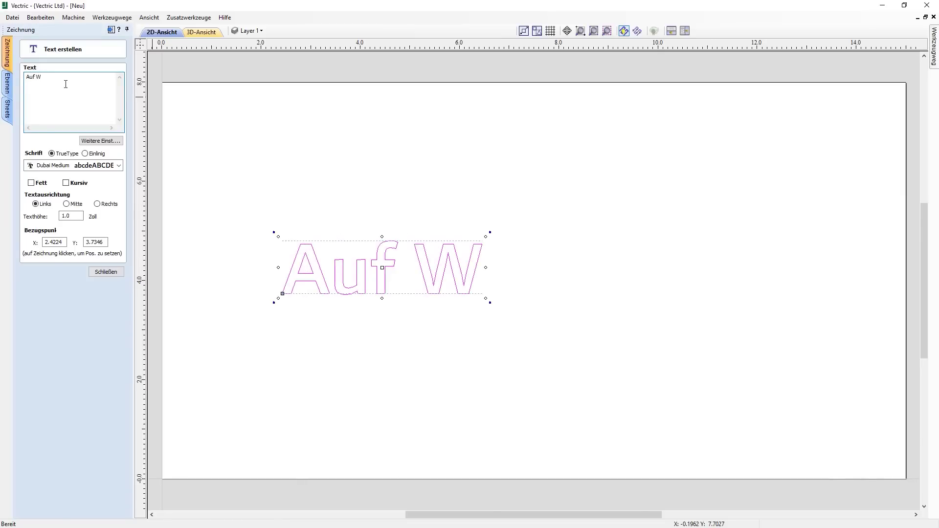
pyautogui.write('ier')
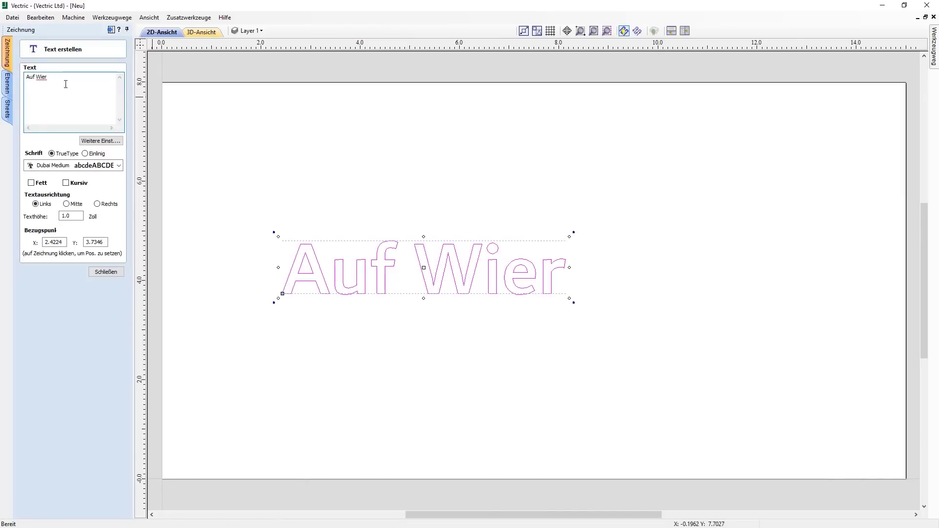
pyautogui.write('der')
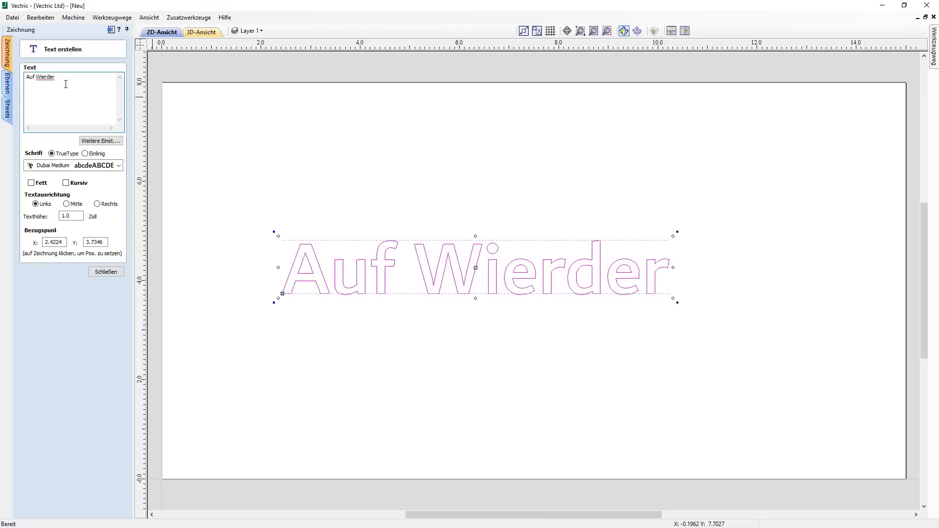
pyautogui.write('sen')
# Correct the misspelled 'Wierdersen' to 'Wiedersehen' using the spell-check suggestions.
pyautogui.doubleClick(58, 78)
pyautogui.rightClick(60, 79)
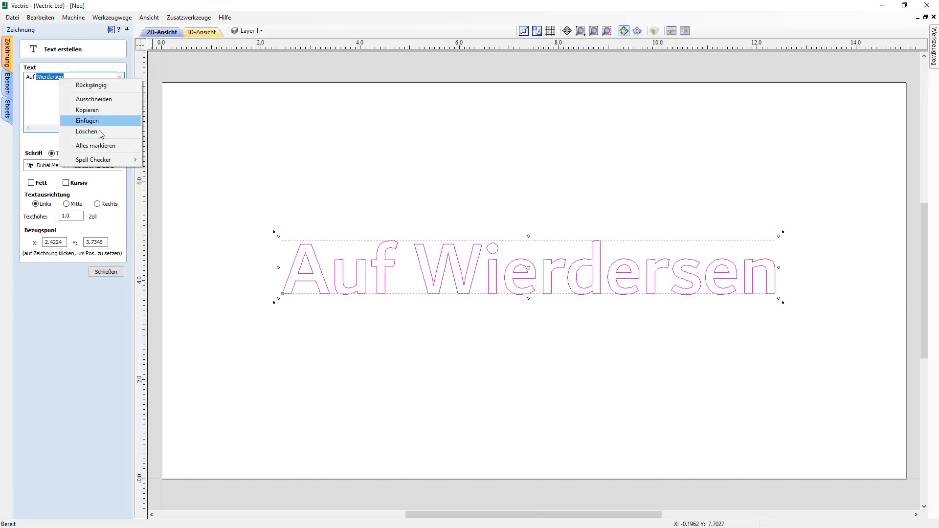
pyautogui.click(180, 174)
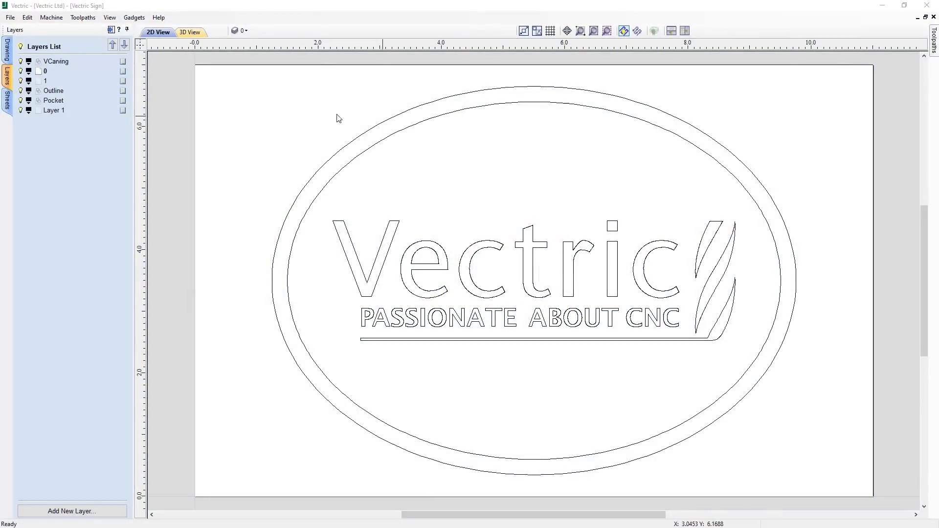
# Delete layer 0, then delete all empty layers from the Layers list.
pyautogui.rightClick(124, 72)
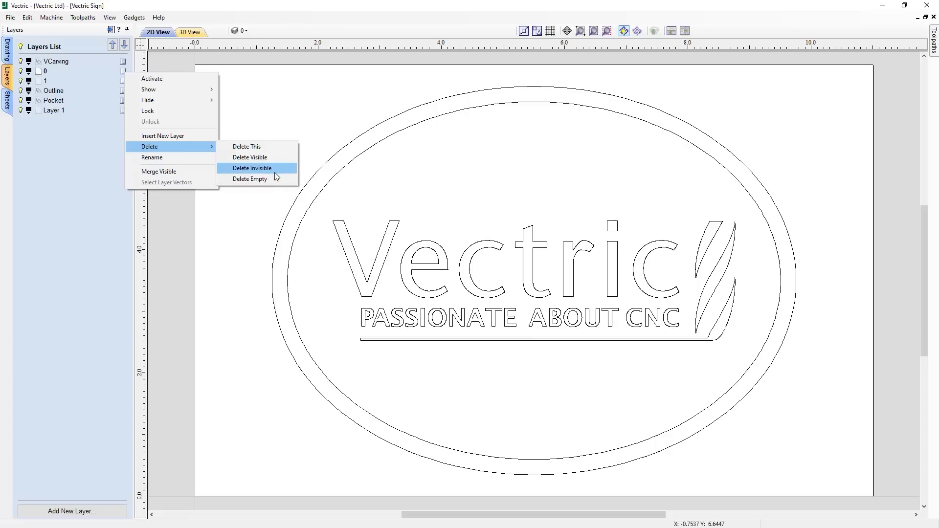
pyautogui.moveTo(150, 146)
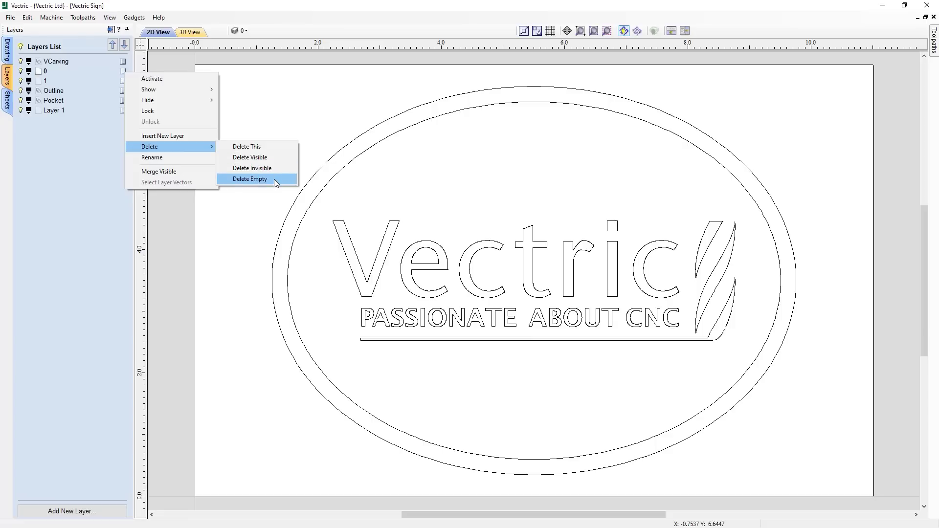
pyautogui.click(258, 147)
pyautogui.rightClick(124, 71)
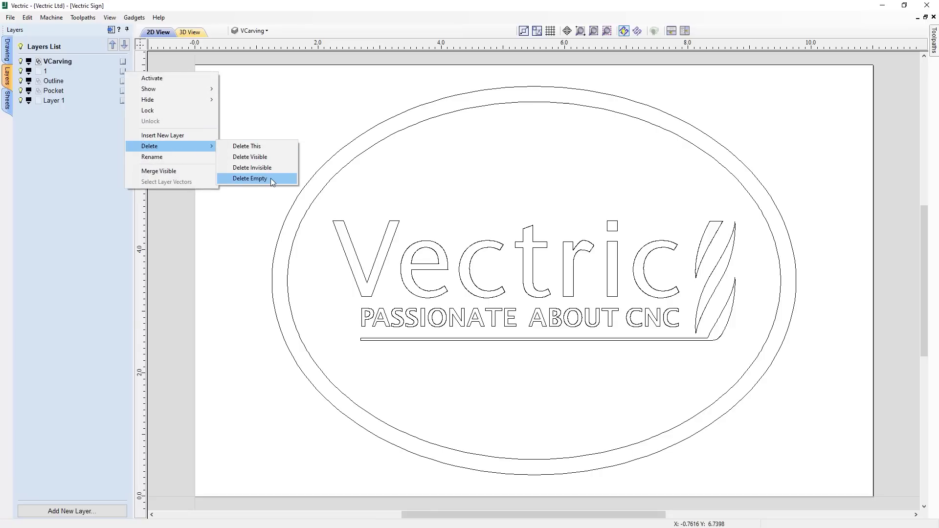
pyautogui.click(271, 179)
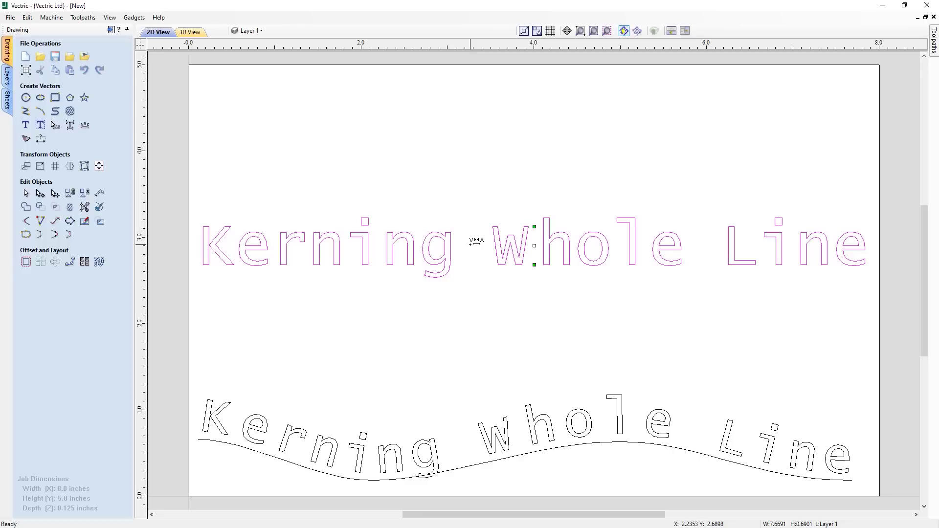
# Tighten and widen the straight text's whole-line letter spacing with the arrow keys.
pyautogui.press('Left')
pyautogui.press('Left')
pyautogui.press('Left')
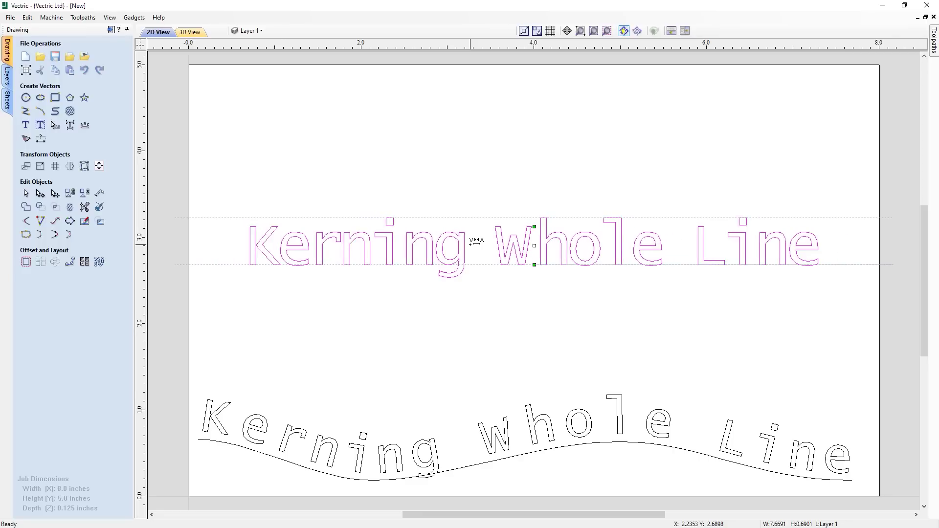
pyautogui.press('Left')
pyautogui.press('Right')
pyautogui.press('Right')
pyautogui.press('Right')
pyautogui.press('Right')
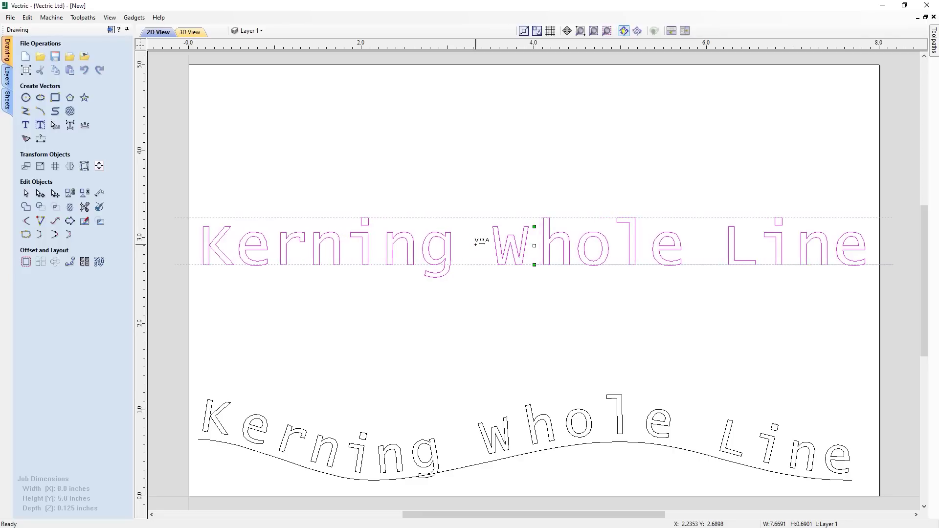
pyautogui.press('Left')
pyautogui.press('Left')
pyautogui.press('Left')
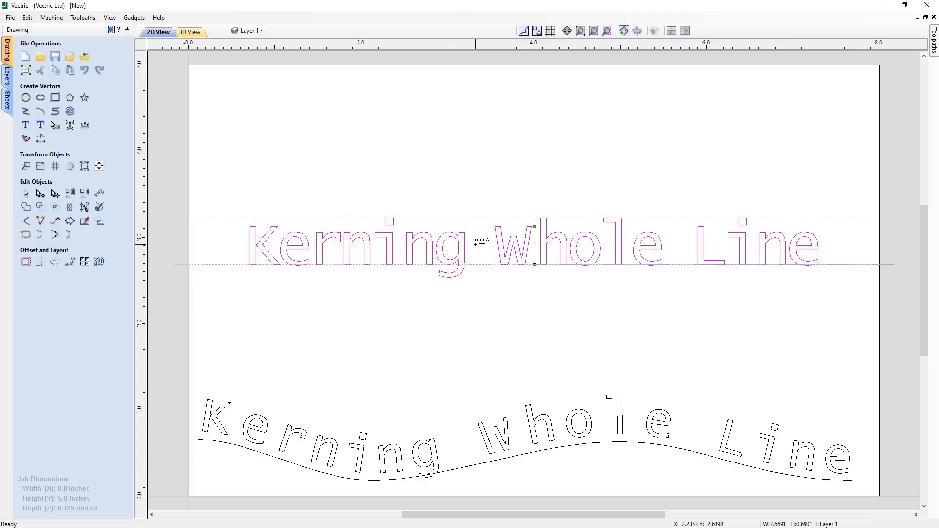
pyautogui.press('Left')
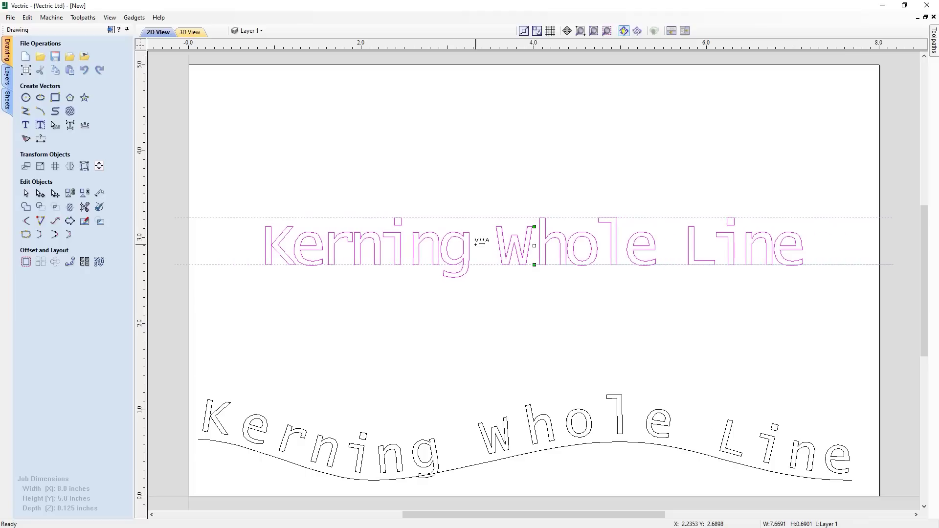
pyautogui.press('Left')
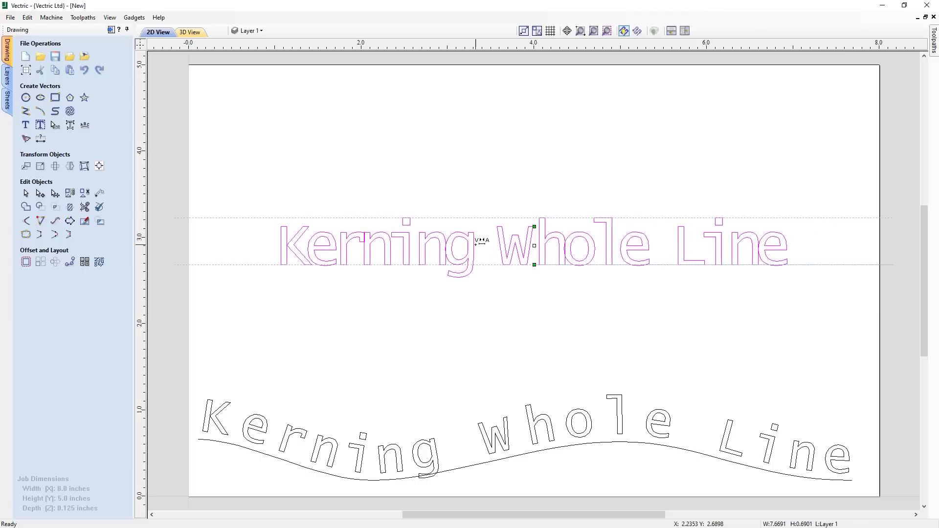
pyautogui.press('Right')
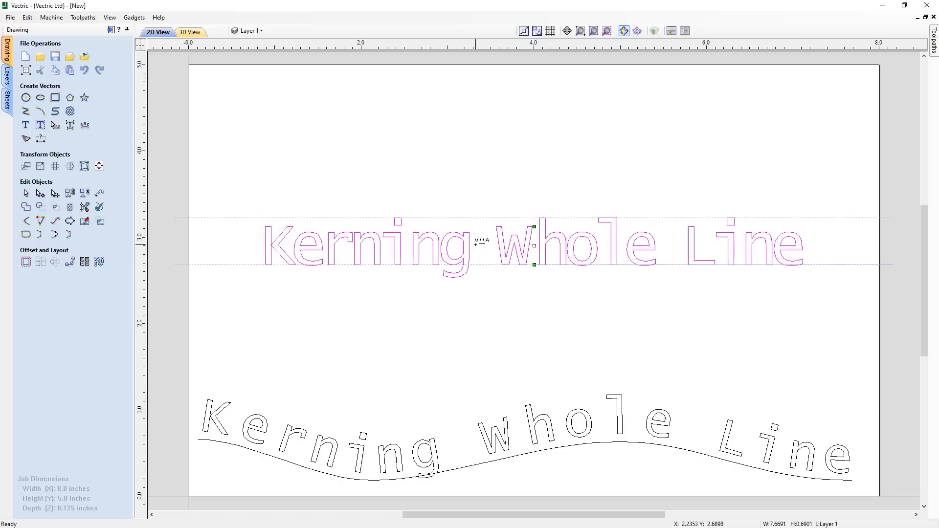
pyautogui.press('Right')
pyautogui.press('Right')
pyautogui.press('Right')
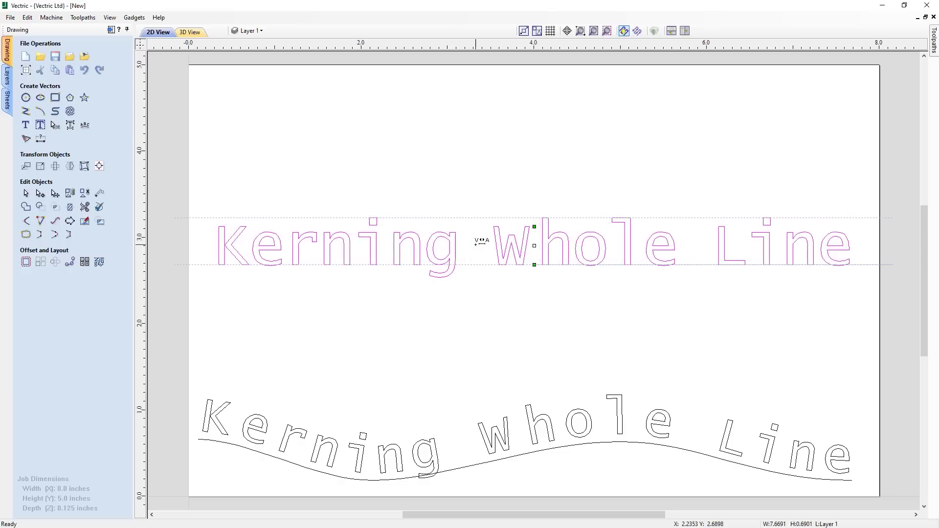
pyautogui.press('Right')
pyautogui.press('Right')
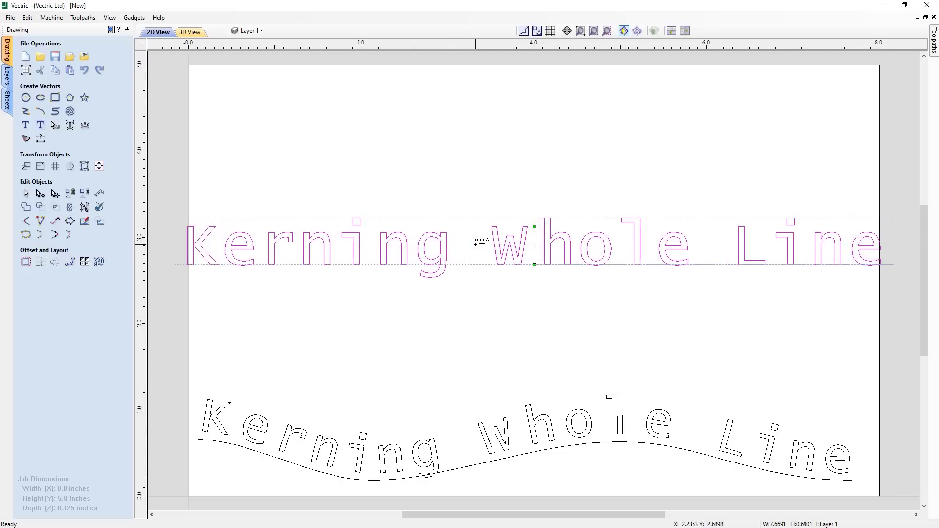
# Bend the straight text into an upward arc and tighten its letter spacing.
pyautogui.moveTo(534, 228); pyautogui.dragTo(519, 116)
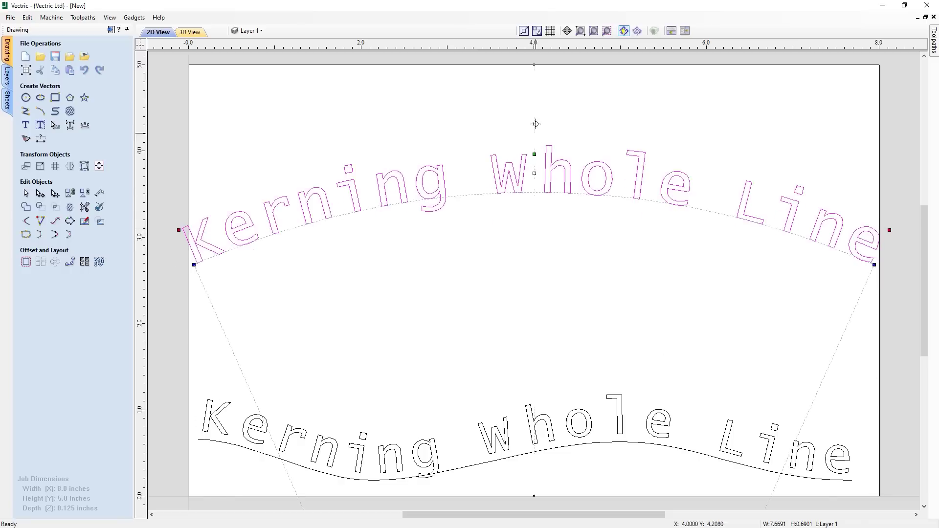
pyautogui.press('Left')
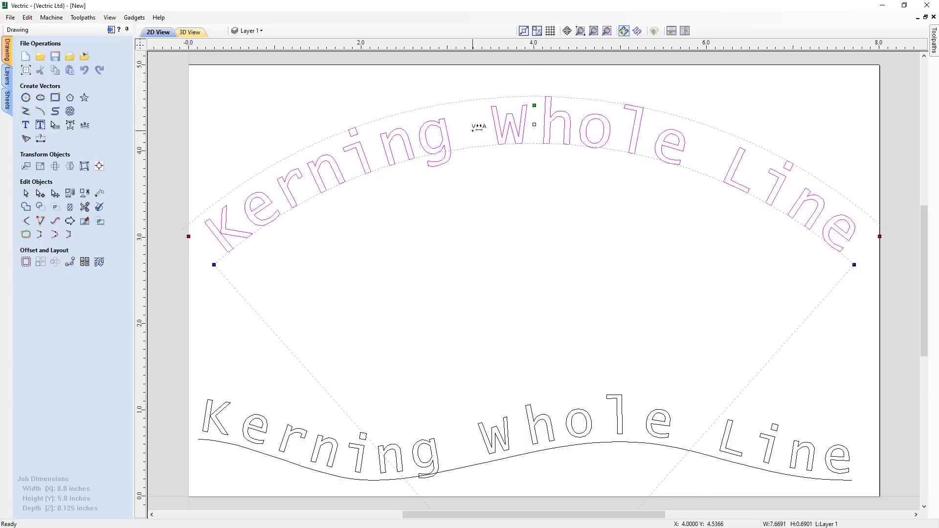
pyautogui.press('Left')
pyautogui.press('Left')
pyautogui.press('Left')
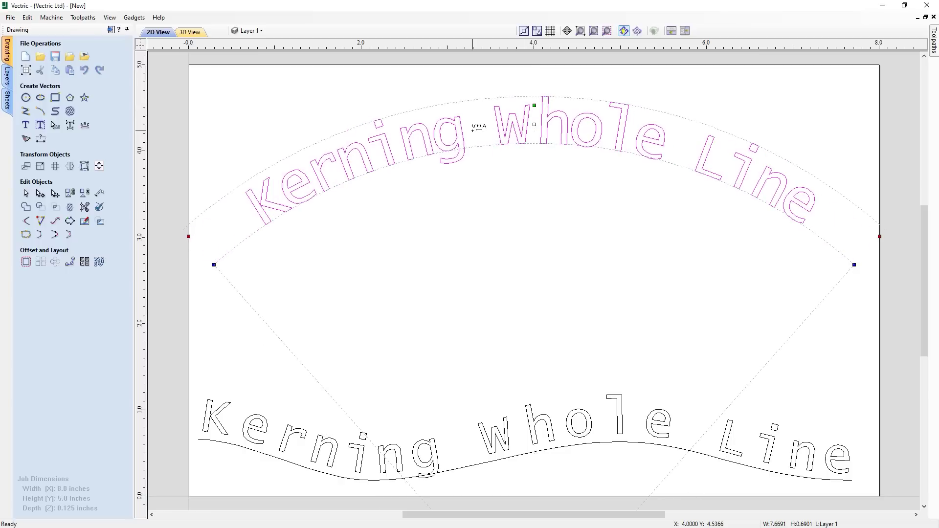
# Select the wavy text, tighten its letter spacing, then loosen it slightly.
pyautogui.click(531, 428)
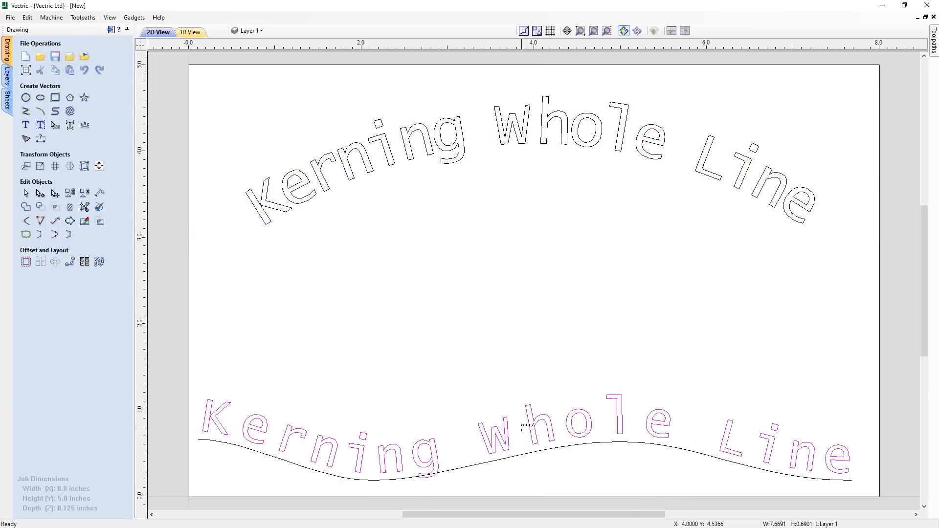
pyautogui.press('Left')
pyautogui.press('Left')
pyautogui.press('Left')
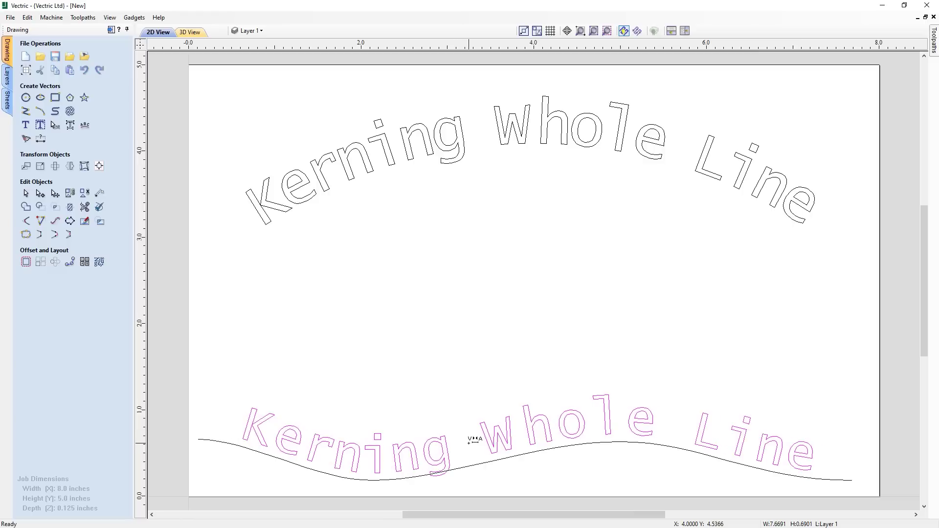
pyautogui.press('Left')
pyautogui.press('Left')
pyautogui.press('Left')
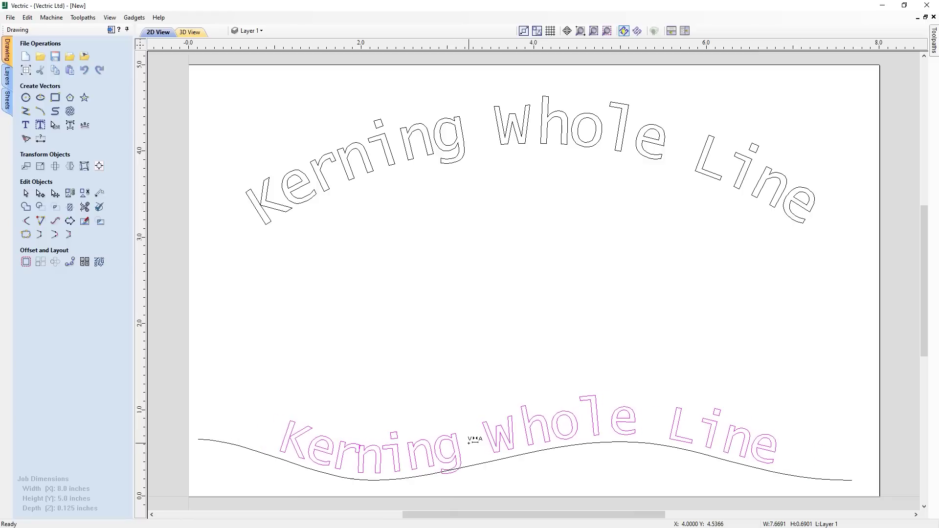
pyautogui.press('Right')
pyautogui.press('Right')
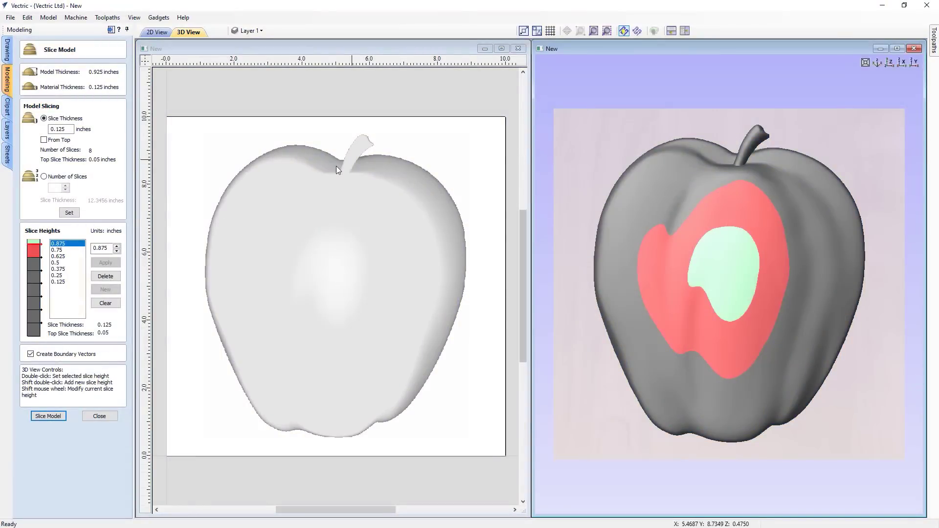
# Preview the apple at 0.5 and 0.75 slice heights, then slice from the top.
pyautogui.click(59, 256)
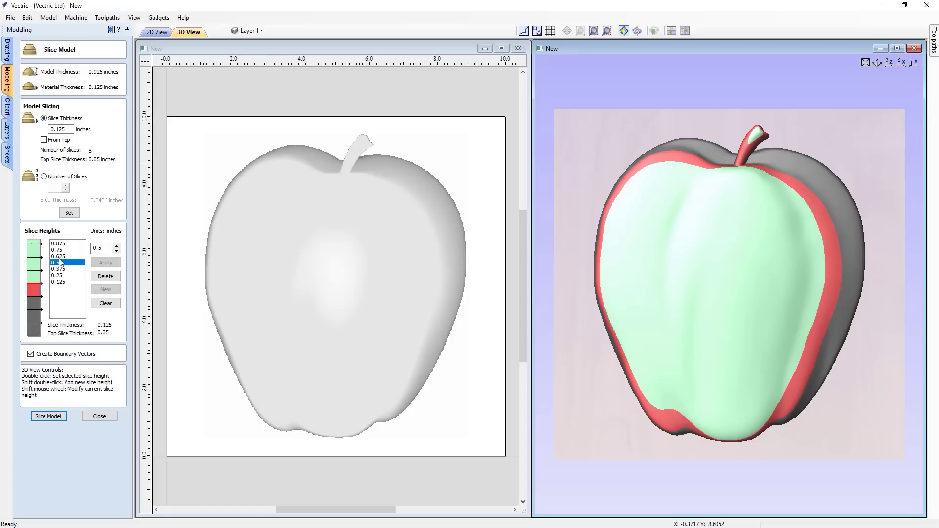
pyautogui.press('Up')
pyautogui.press('Up')
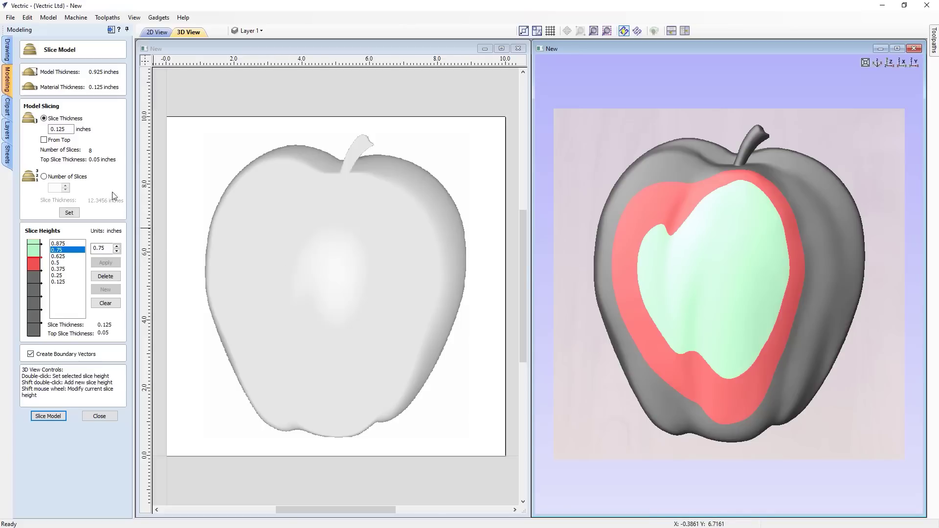
pyautogui.click(45, 140)
# Change the 0.625 slice to 0.6 and drag it so green covers most of the apple.
pyautogui.click(59, 257)
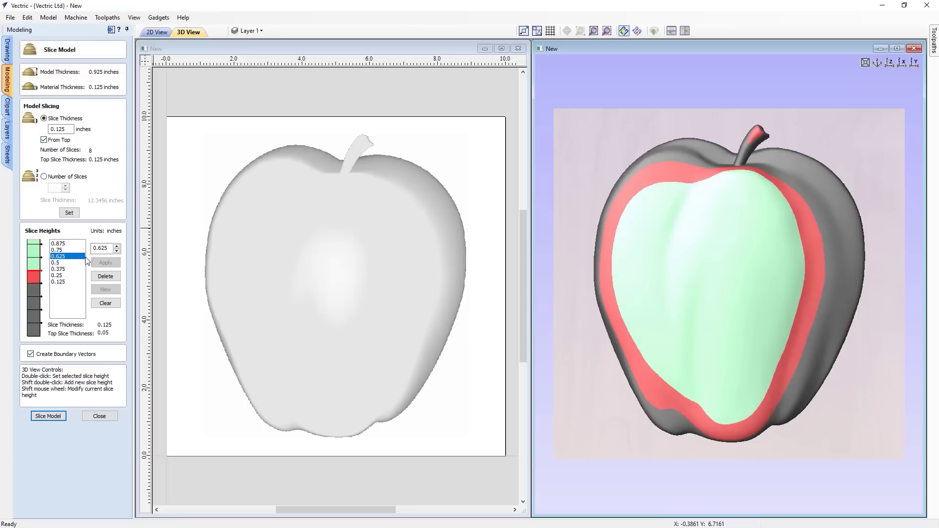
pyautogui.click(114, 250)
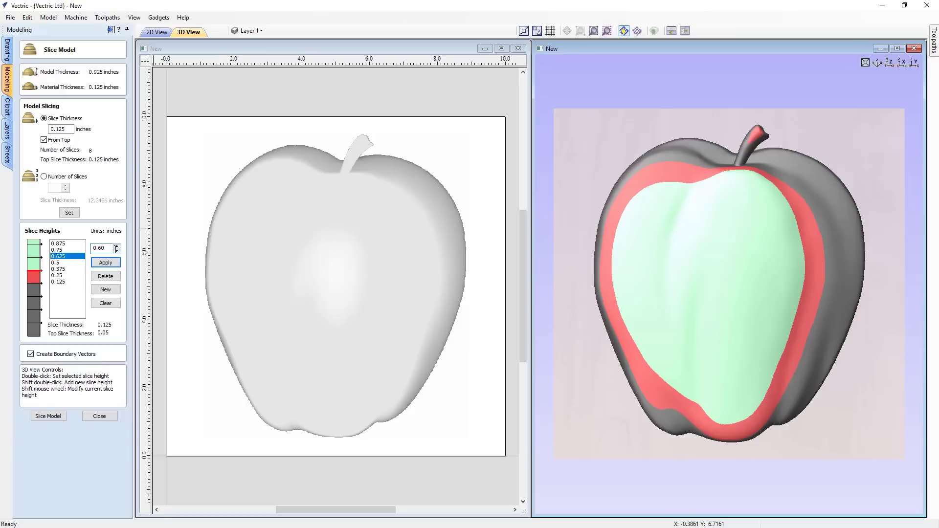
pyautogui.click(117, 262)
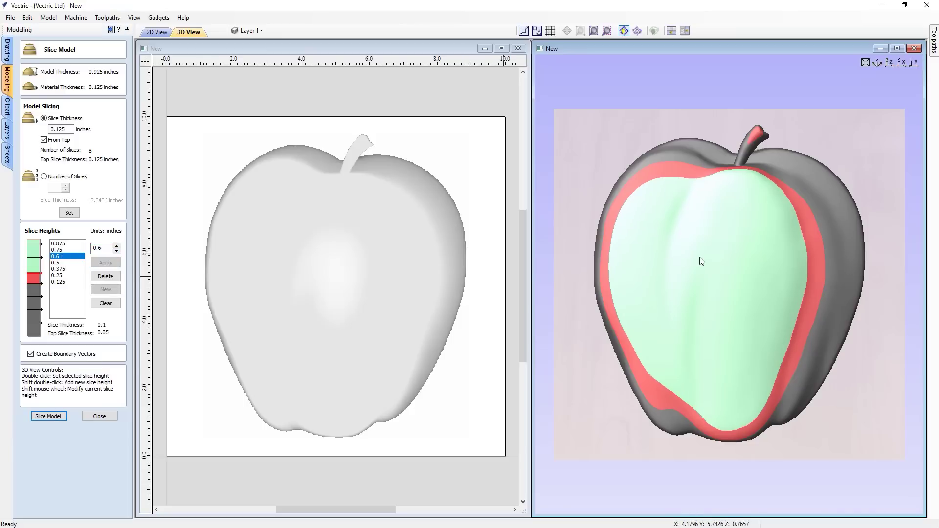
pyautogui.keyDown('shift'); pyautogui.scroll(2, 700, 260); pyautogui.keyUp('shift')
pyautogui.keyDown('shift'); pyautogui.scroll(2, 701, 260); pyautogui.keyUp('shift')
pyautogui.keyDown('shift'); pyautogui.scroll(2, 700, 261); pyautogui.keyUp('shift')
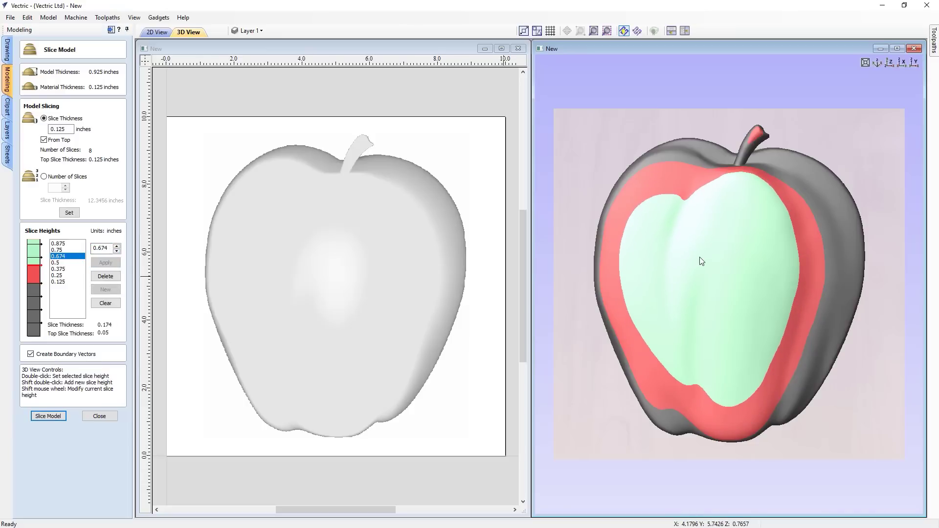
pyautogui.keyDown('shift'); pyautogui.scroll(2, 699, 260); pyautogui.keyUp('shift')
pyautogui.keyDown('shift'); pyautogui.scroll(2, 699, 261); pyautogui.keyUp('shift')
pyautogui.keyDown('shift'); pyautogui.scroll(-2, 700, 261); pyautogui.keyUp('shift')
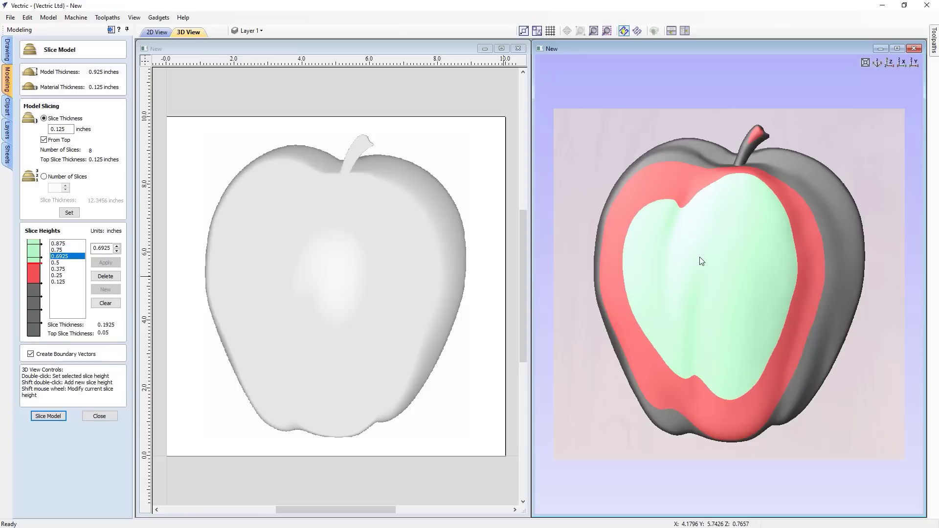
pyautogui.keyDown('shift'); pyautogui.scroll(-1, 700, 261); pyautogui.keyUp('shift')
pyautogui.keyDown('shift'); pyautogui.scroll(1, 699, 261); pyautogui.keyUp('shift')
pyautogui.keyDown('shift'); pyautogui.scroll(1, 700, 260); pyautogui.keyUp('shift')
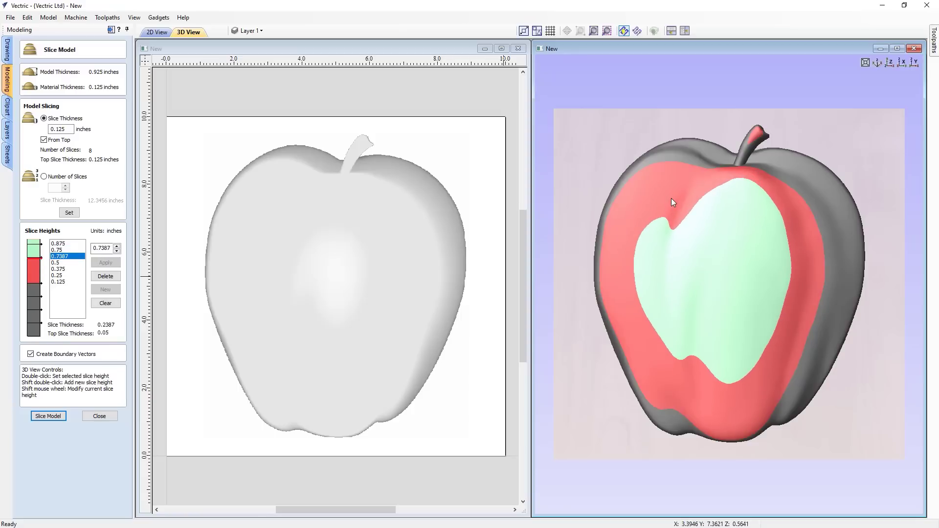
pyautogui.keyDown('shift'); pyautogui.scroll(-2, 671, 198); pyautogui.keyUp('shift')
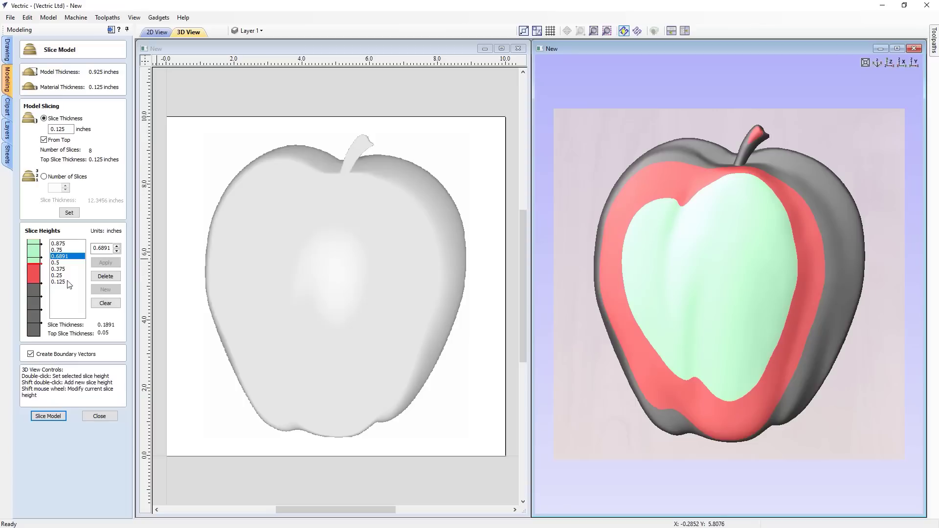
pyautogui.moveTo(42, 287); pyautogui.dragTo(42, 300)
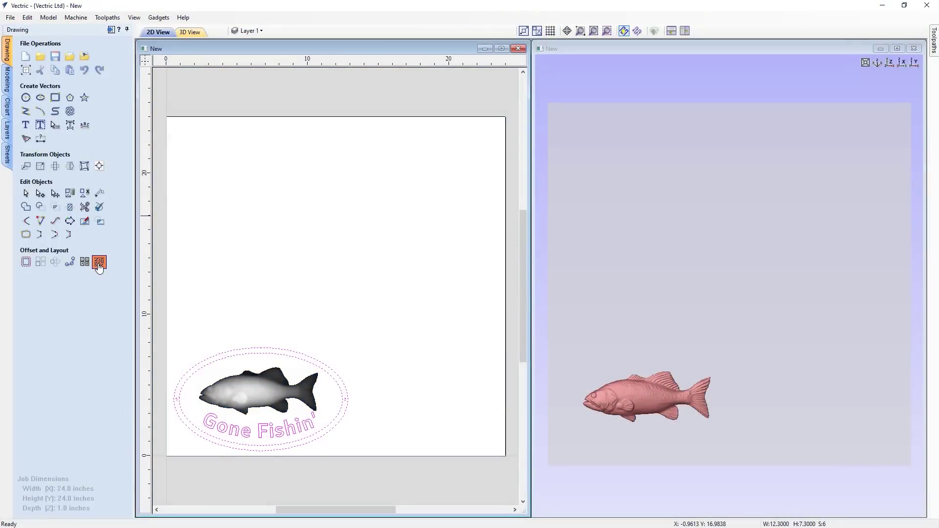
# Nest 10 copies of the fish plaque, preview the layout, and make Sheet 3 active.
pyautogui.click(98, 262)
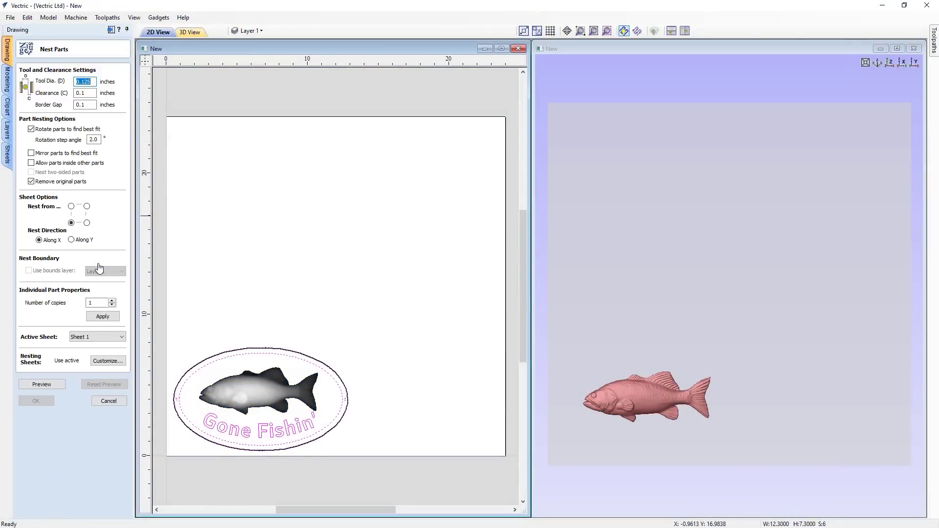
pyautogui.click(112, 300)
pyautogui.write('0')
pyautogui.click(105, 319)
pyautogui.click(56, 383)
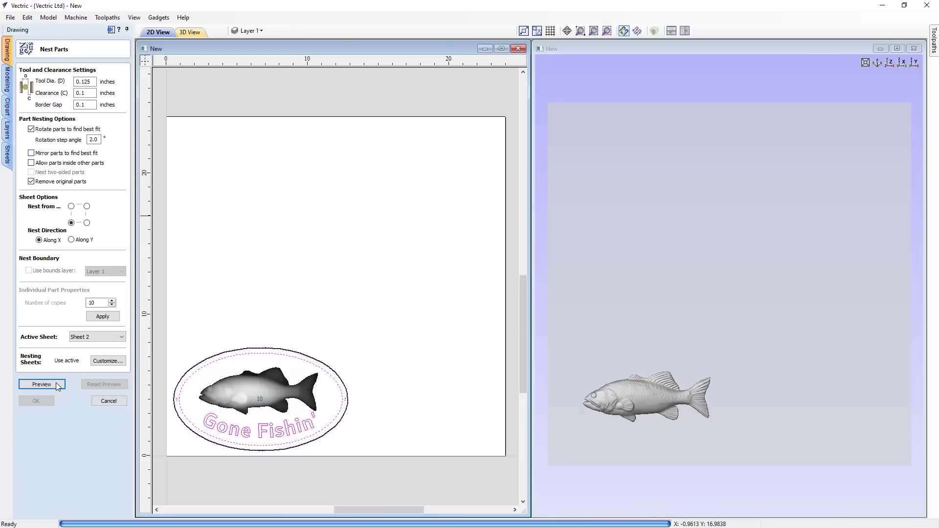
pyautogui.scroll(-1, 293, 352)
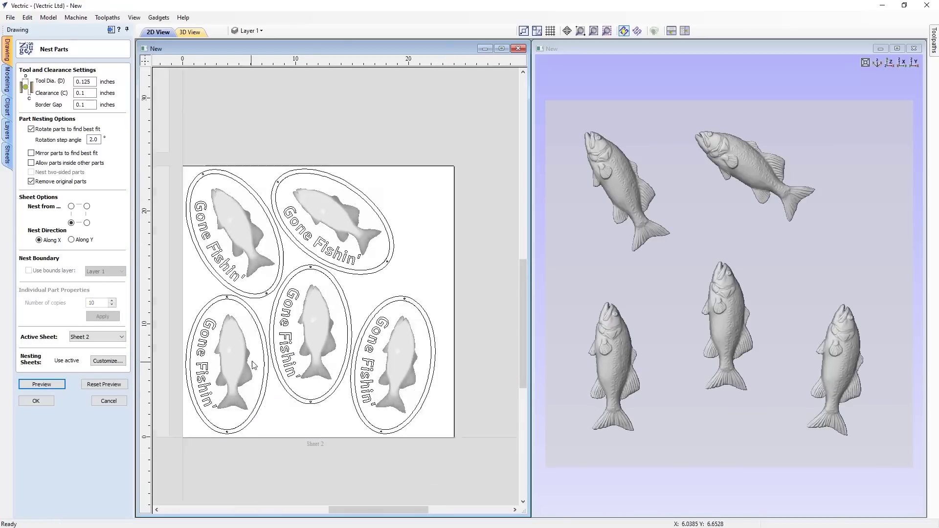
pyautogui.scroll(-3, 293, 354)
pyautogui.scroll(-3, 292, 354)
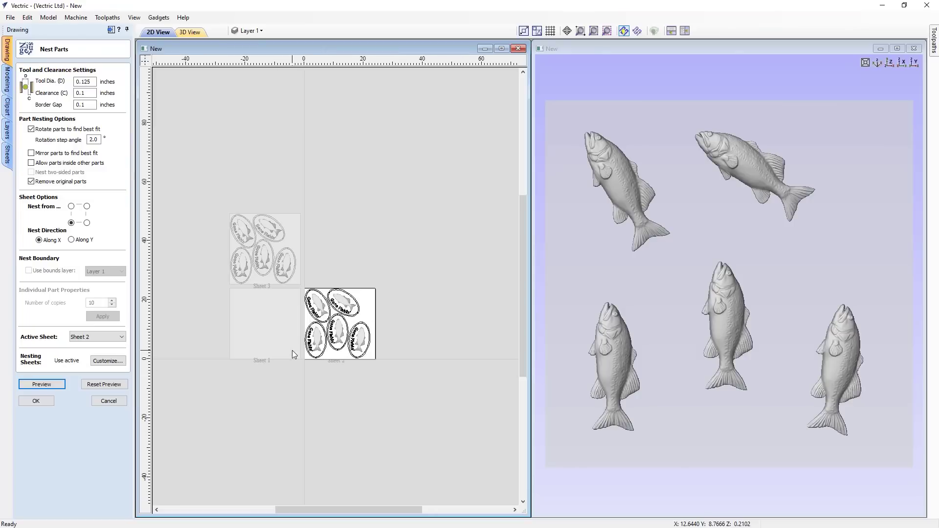
pyautogui.click(290, 237)
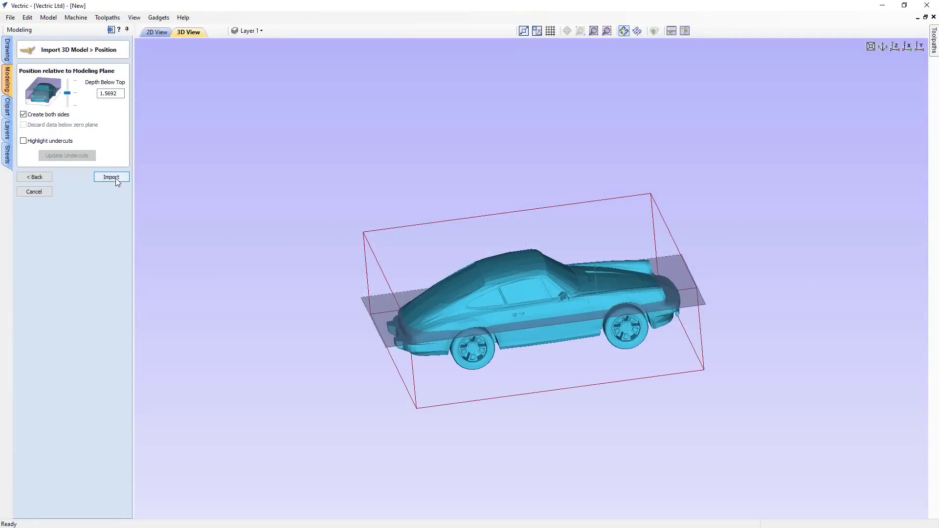
# Import the Porsche model and move its bottom half away from the top half.
pyautogui.click(111, 177)
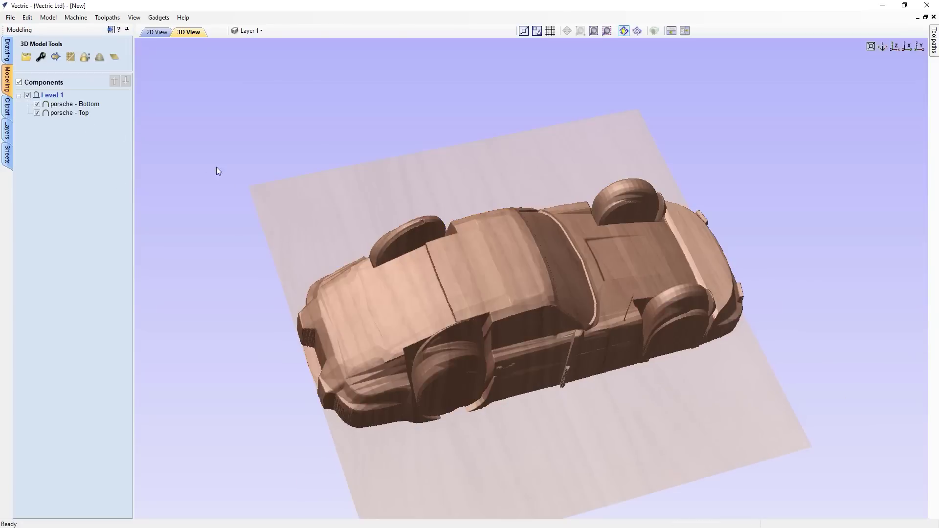
pyautogui.click(410, 257)
pyautogui.click(455, 274)
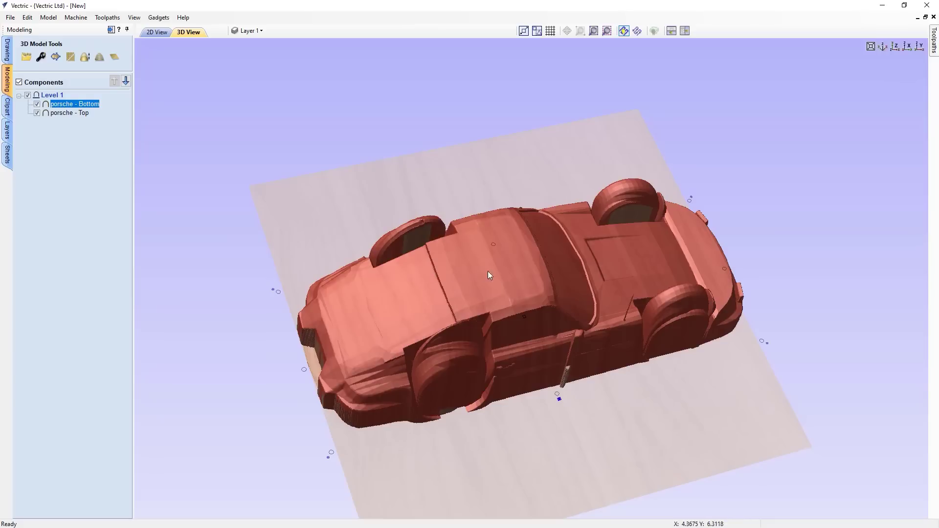
pyautogui.moveTo(488, 271); pyautogui.dragTo(464, 193)
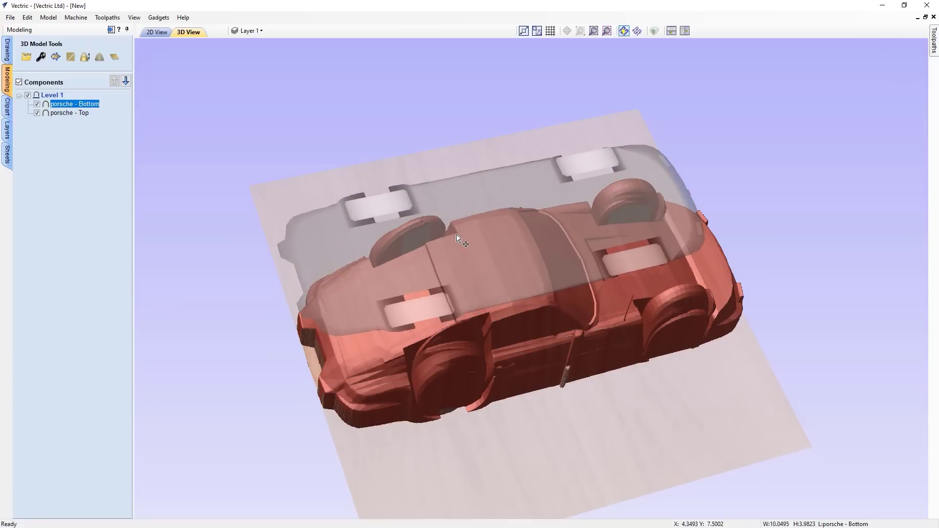
# Re-import the Porsche top half positioned 1.1612 below the top.
pyautogui.rightClick(93, 111)
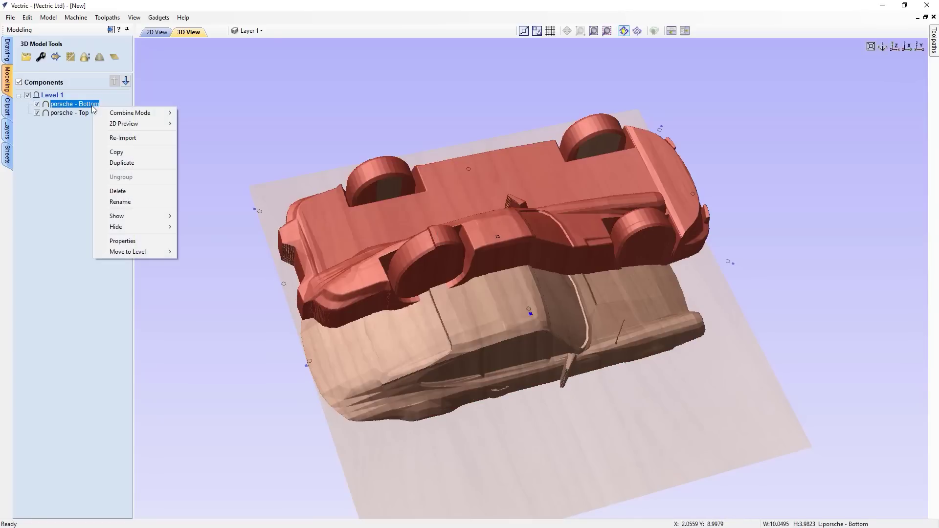
pyautogui.click(70, 112)
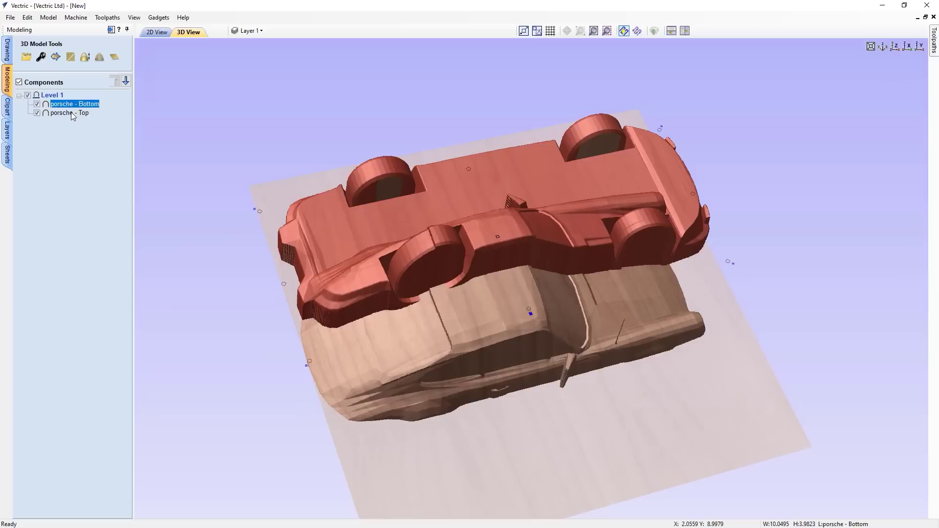
pyautogui.rightClick(74, 114)
pyautogui.click(124, 145)
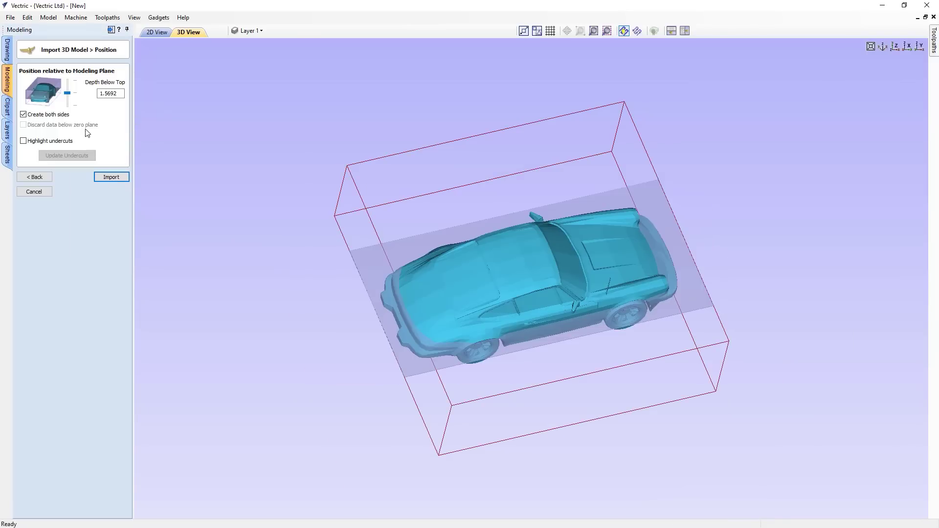
pyautogui.moveTo(535, 270)
pyautogui.mouseDown()
pyautogui.moveTo(729, 394)
pyautogui.moveTo(557, 326)
pyautogui.moveTo(490, 315)
pyautogui.moveTo(670, 341)
pyautogui.mouseUp()
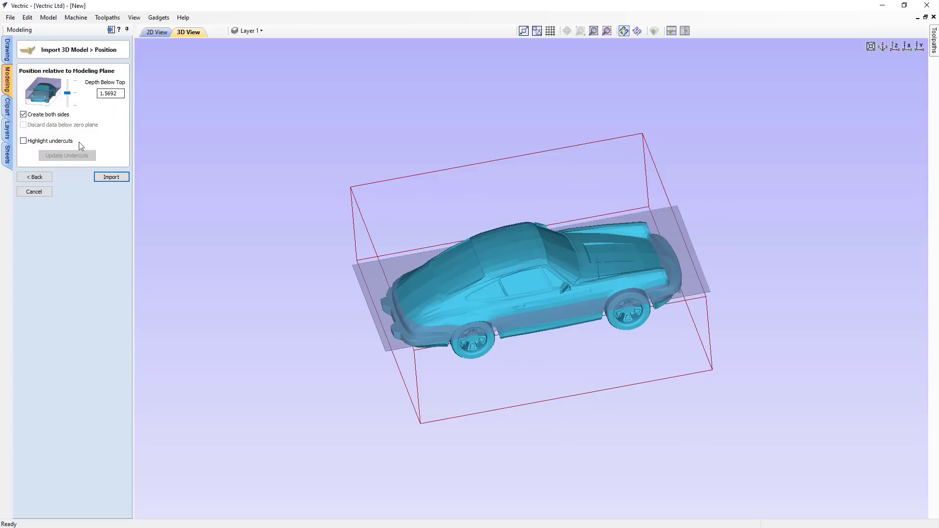
pyautogui.click(35, 176)
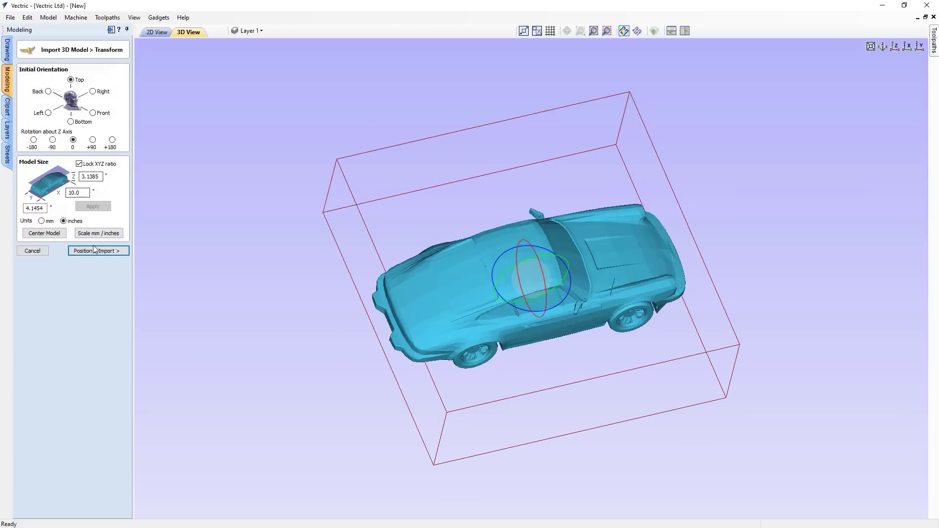
pyautogui.click(111, 252)
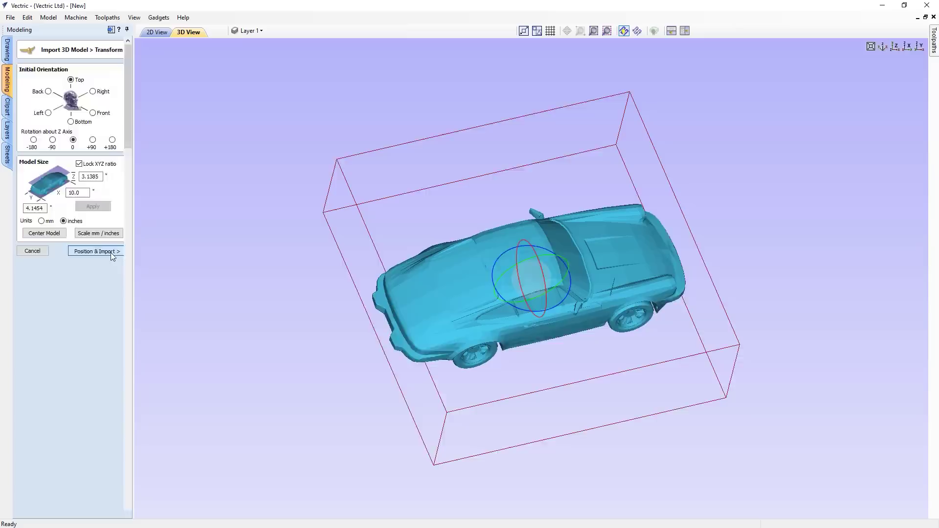
pyautogui.moveTo(67, 94); pyautogui.dragTo(67, 92)
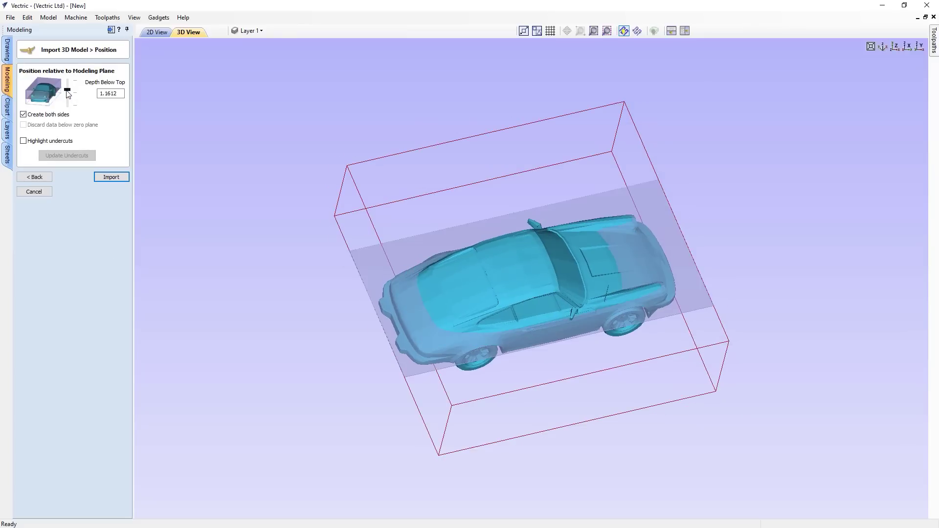
pyautogui.click(114, 178)
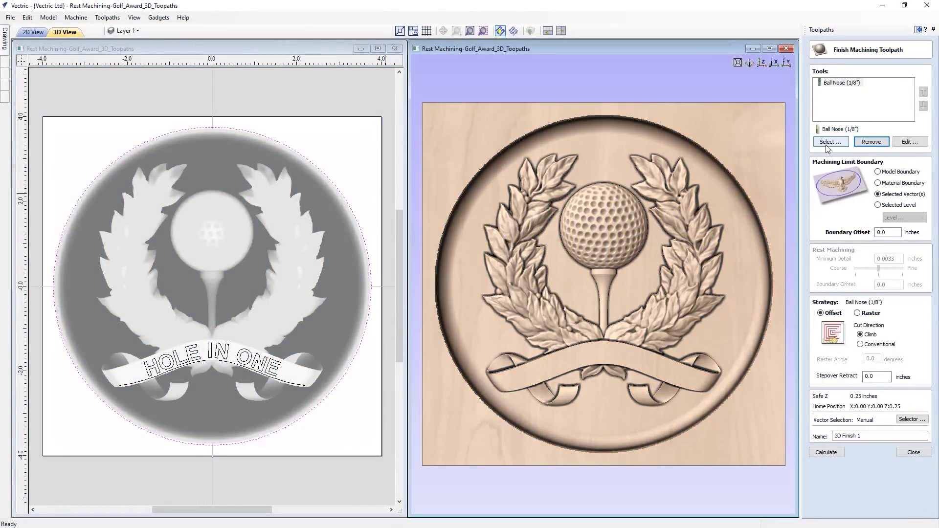
# Add a 1/16" ball nose rest-machining tool and adjust its minimum detail.
pyautogui.click(830, 140)
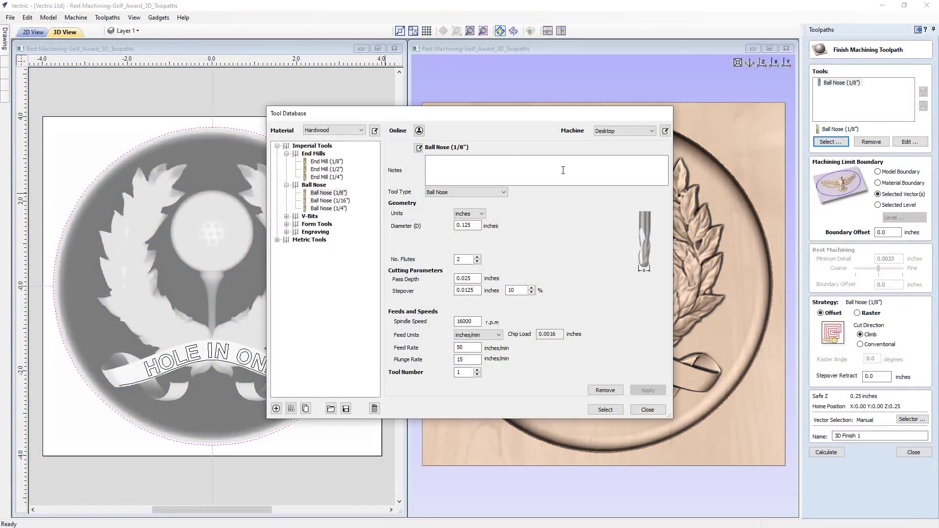
pyautogui.click(344, 201)
pyautogui.click(605, 409)
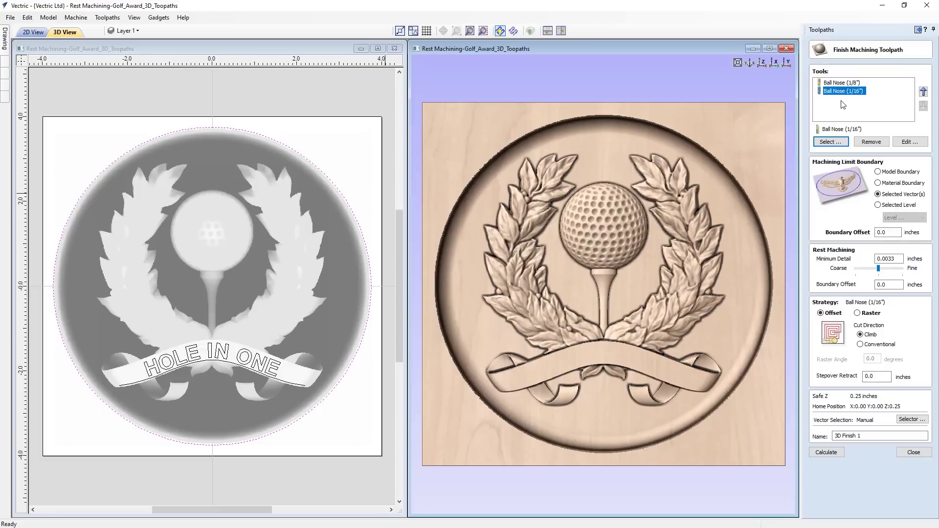
pyautogui.click(853, 83)
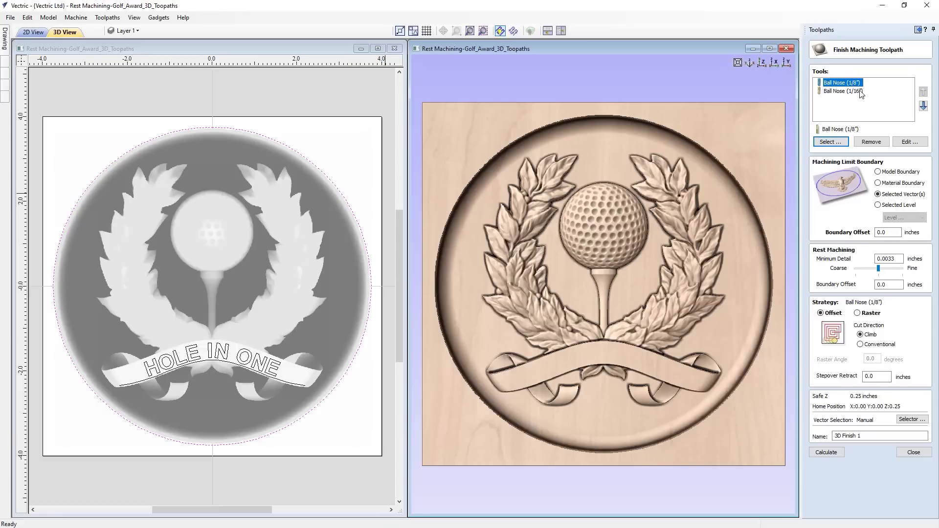
pyautogui.click(861, 93)
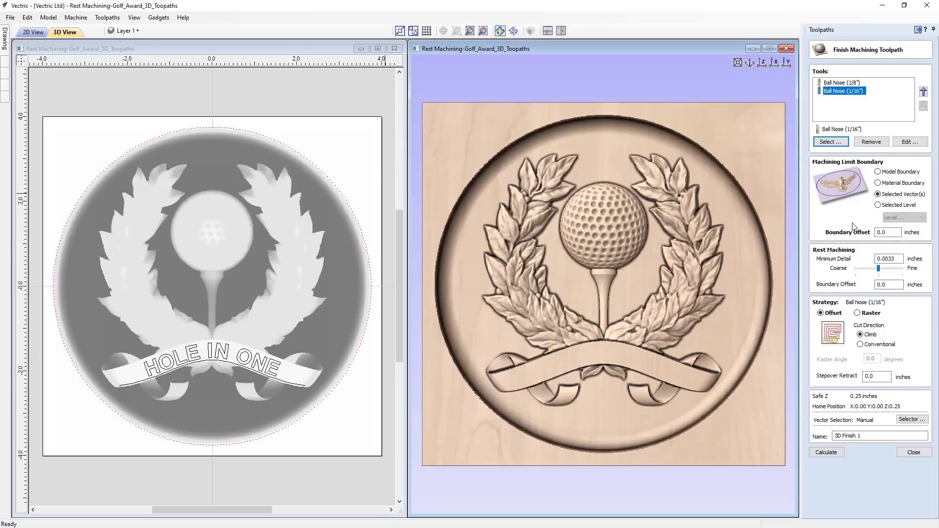
pyautogui.moveTo(879, 271)
pyautogui.mouseDown()
pyautogui.moveTo(859, 274)
pyautogui.moveTo(907, 275)
pyautogui.moveTo(869, 273)
pyautogui.moveTo(879, 276)
pyautogui.mouseUp()
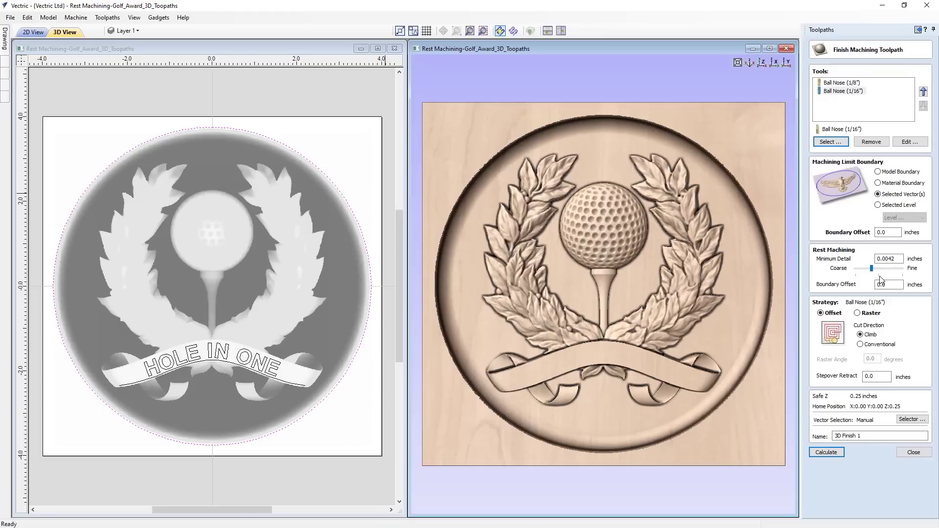
# Calculate the finish toolpath and preview both 3D Finish 1 passes on the golf award.
pyautogui.click(826, 452)
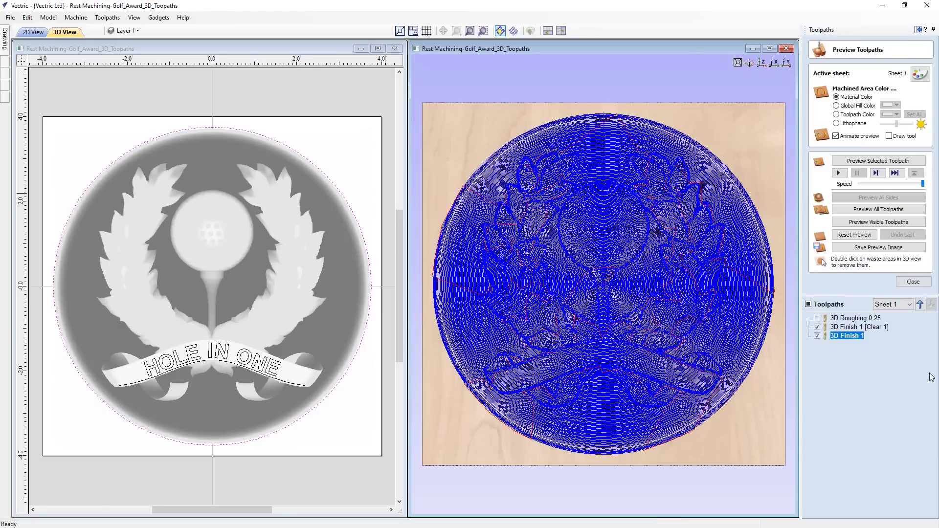
pyautogui.click(858, 327)
pyautogui.click(880, 163)
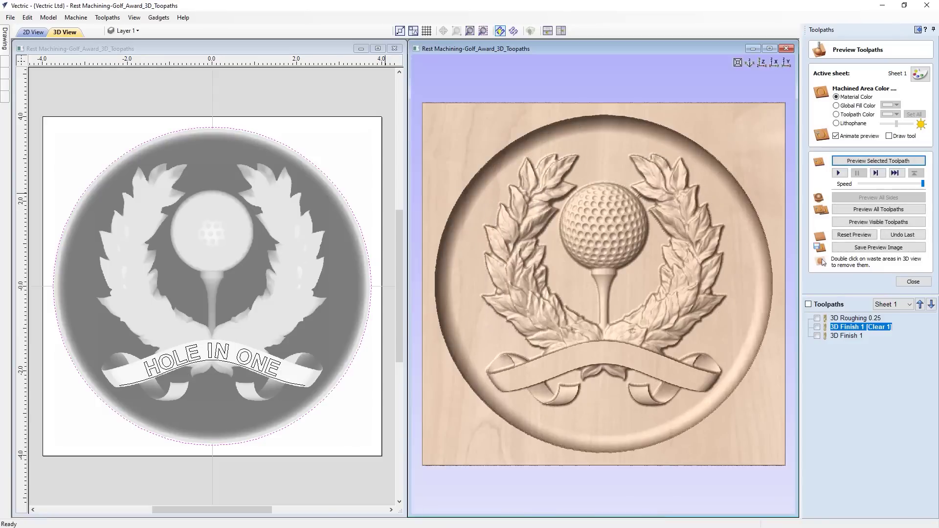
pyautogui.click(847, 336)
pyautogui.click(880, 161)
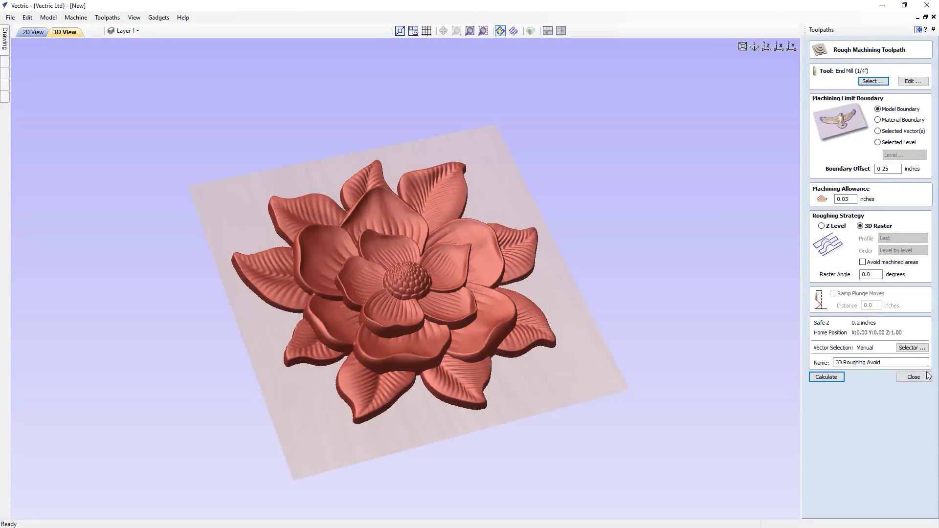
# Turn on Avoid machined areas for the flower's 3D raster roughing and calculate it.
pyautogui.click(874, 362)
pyautogui.click(863, 263)
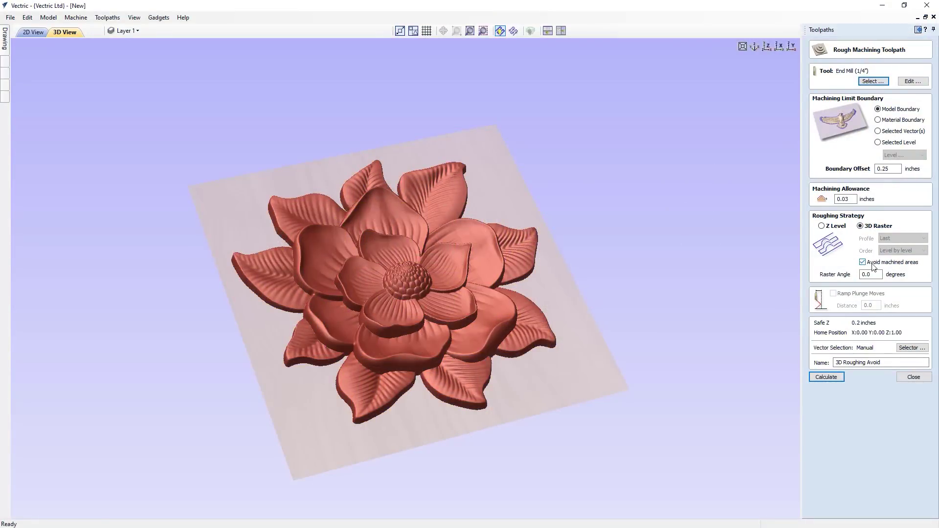
pyautogui.click(826, 377)
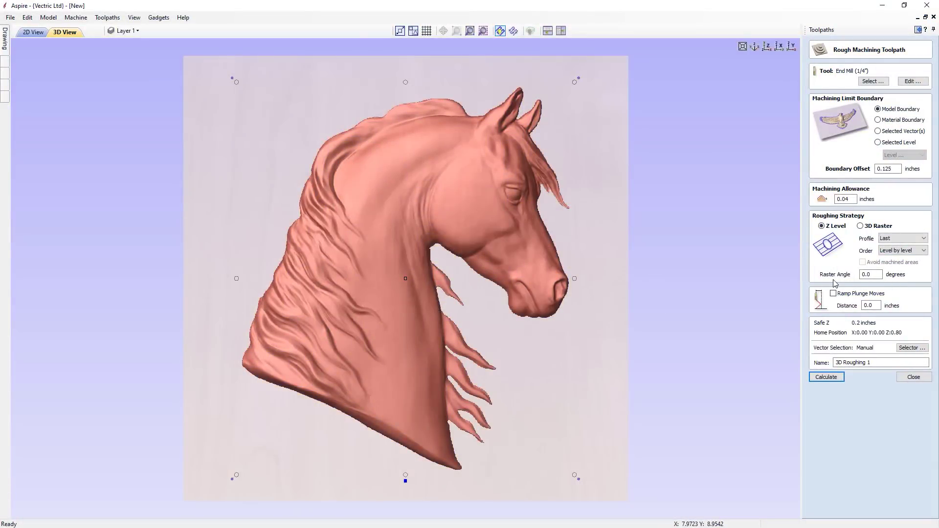
# Calculate the horse head Z-level roughing at a 30° raster angle and simulate it.
pyautogui.moveTo(869, 276); pyautogui.dragTo(856, 277)
pyautogui.write('30')
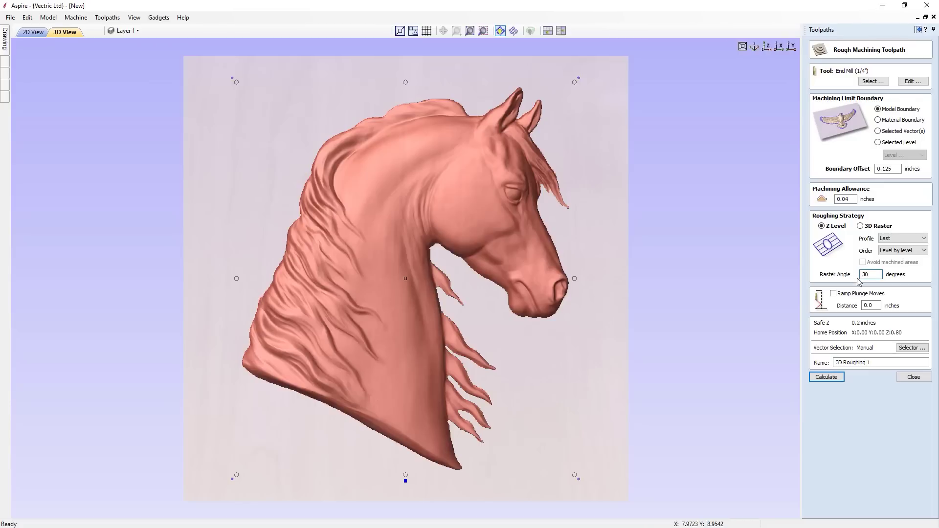
pyautogui.click(829, 376)
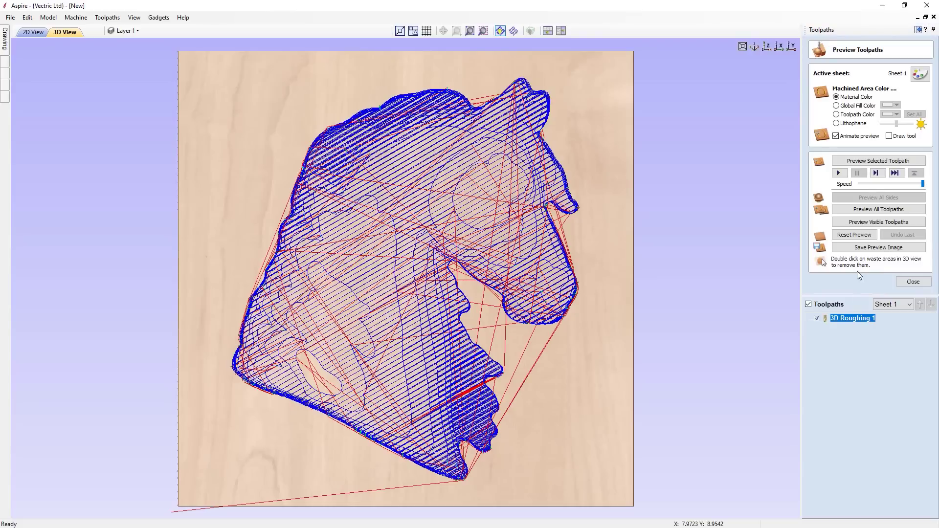
pyautogui.click(870, 161)
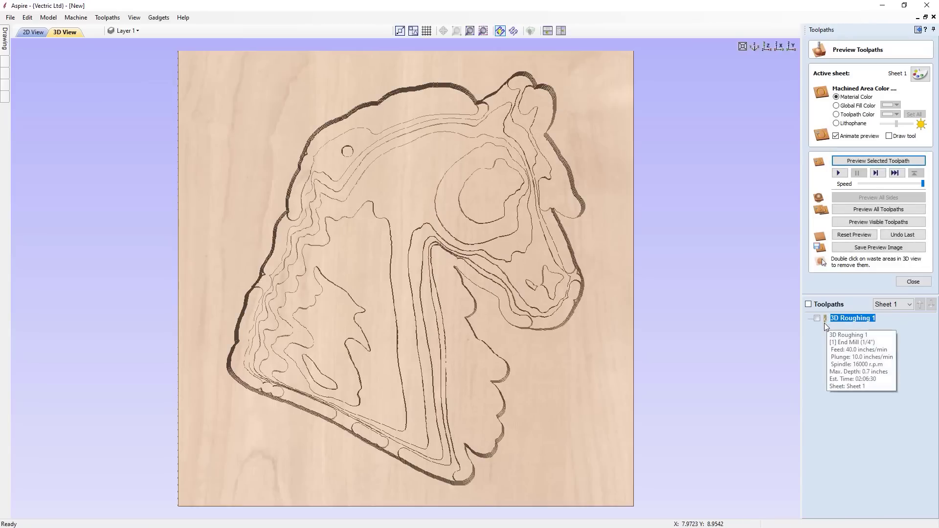
pyautogui.click(819, 321)
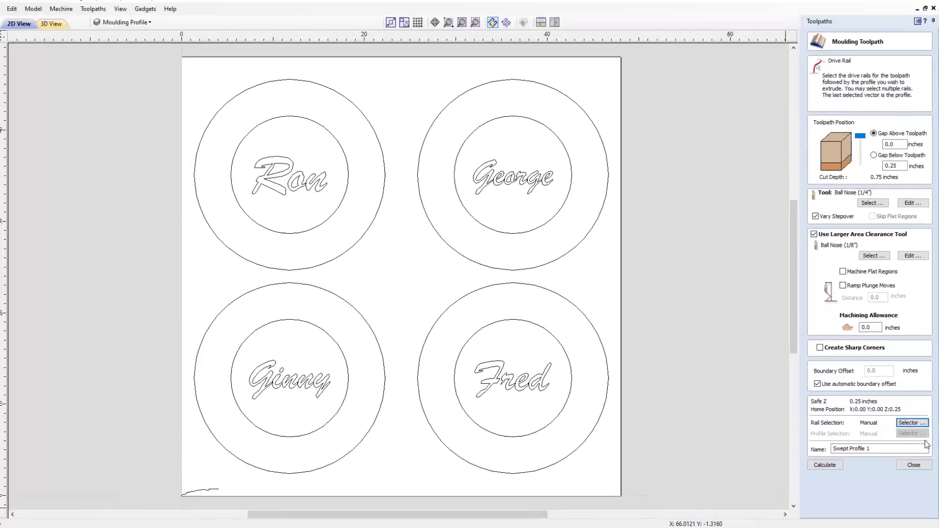
# Select the closed vectors on the Moulding Rail layer as drive rails.
pyautogui.click(912, 425)
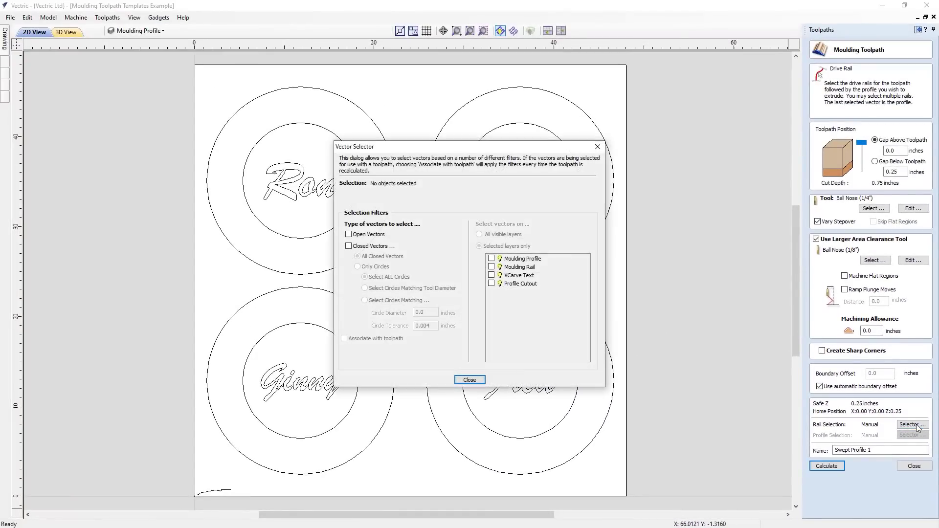
pyautogui.click(381, 247)
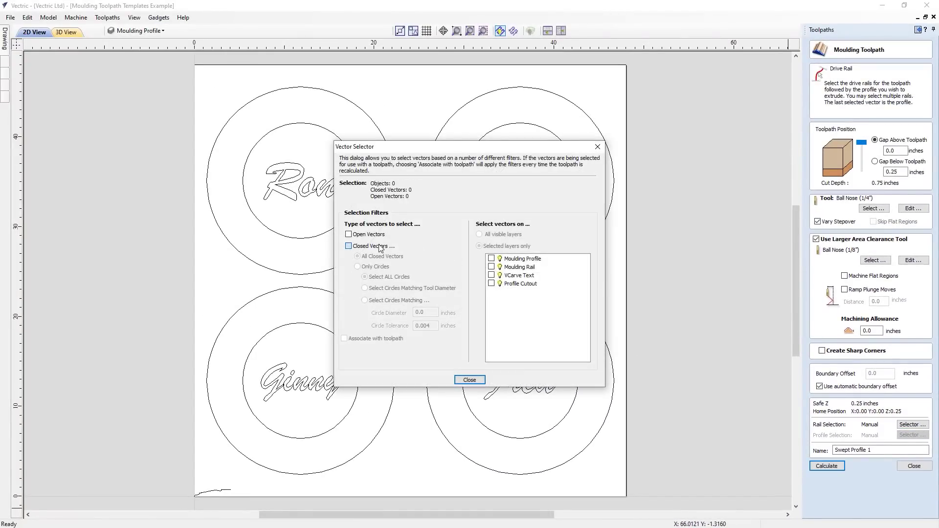
pyautogui.click(508, 266)
pyautogui.click(491, 267)
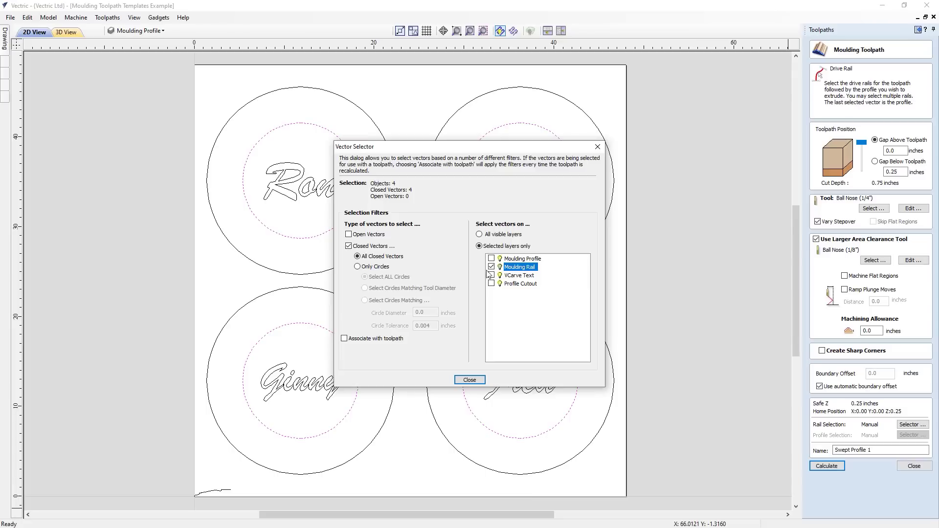
pyautogui.click(344, 338)
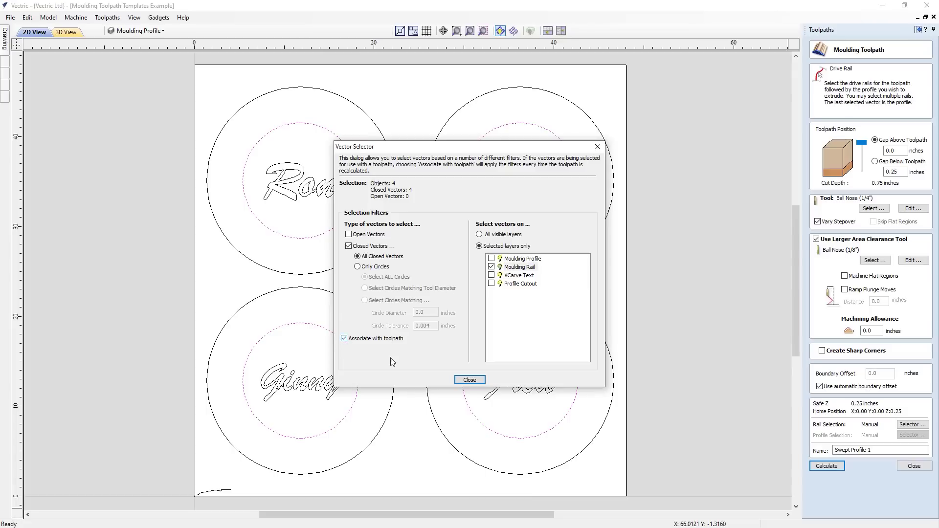
pyautogui.click(468, 380)
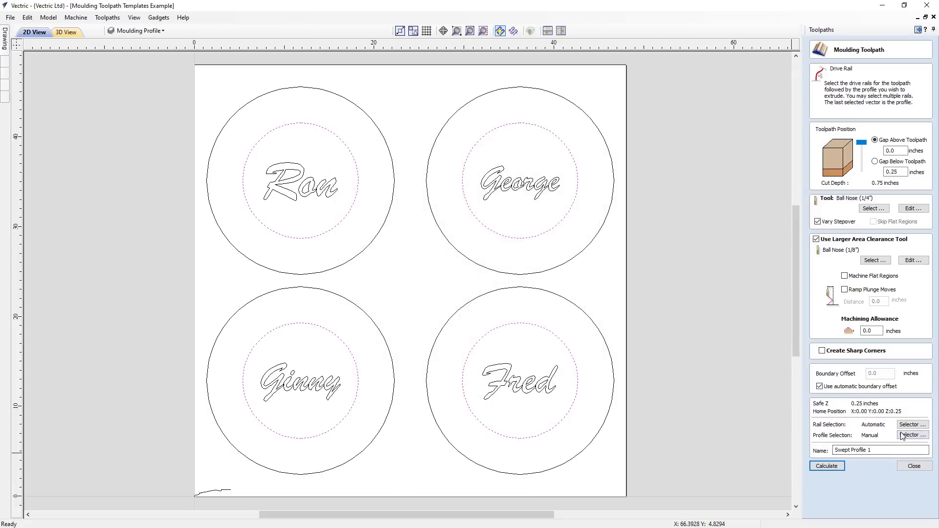
# Take the profile from open vectors on the Moulding Profile layer.
pyautogui.click(903, 435)
pyautogui.click(348, 234)
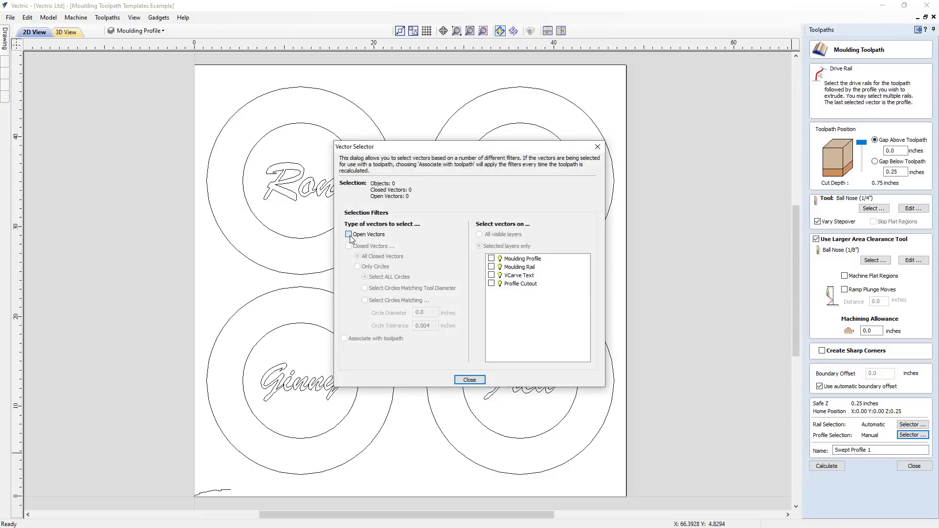
pyautogui.click(491, 258)
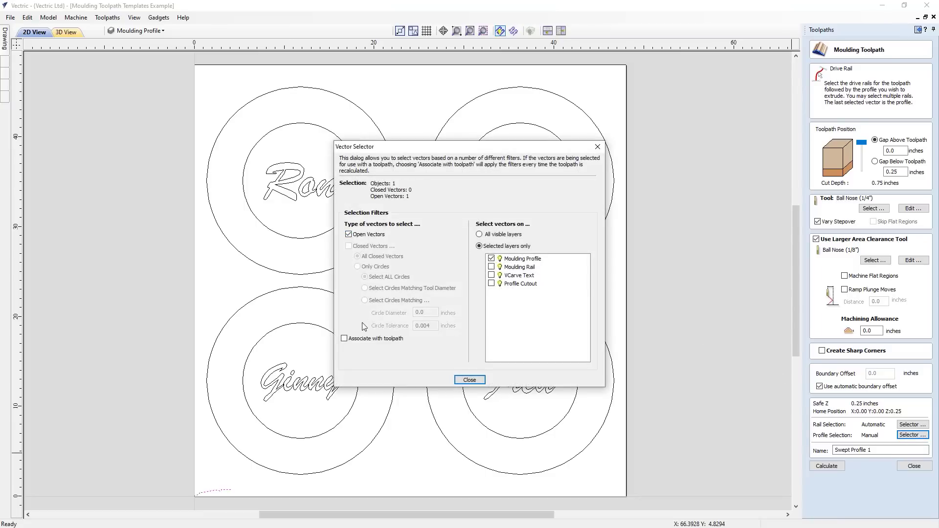
pyautogui.click(470, 380)
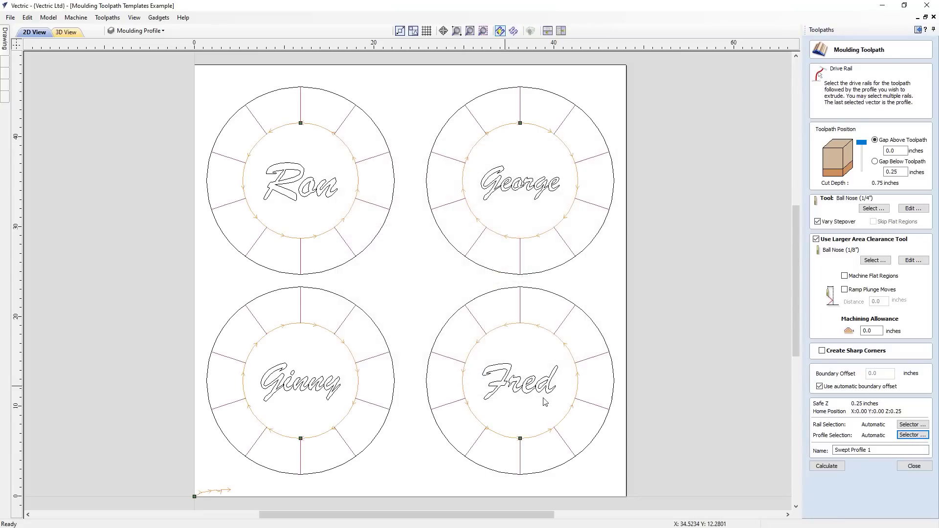
# Calculate and preview the moulded rims on the four name discs, skipping the template save.
pyautogui.click(827, 467)
pyautogui.click(889, 213)
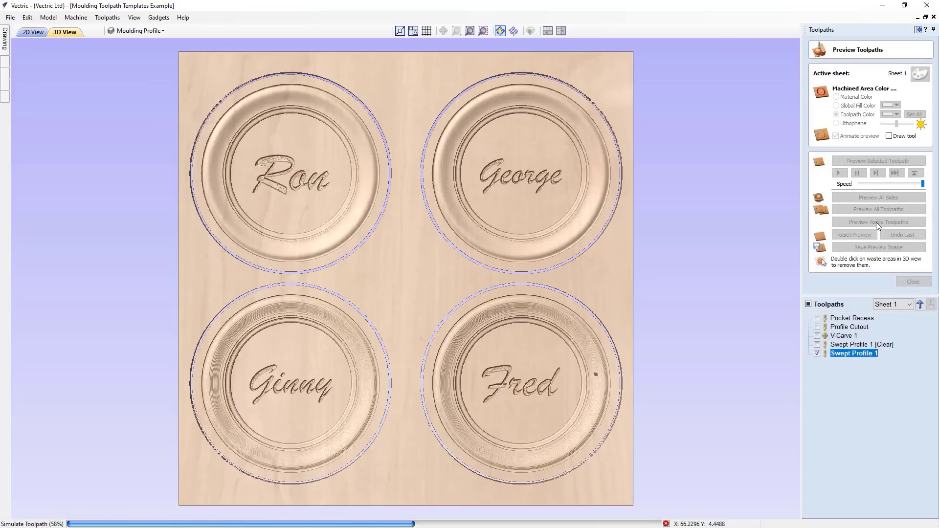
pyautogui.click(911, 281)
pyautogui.click(818, 256)
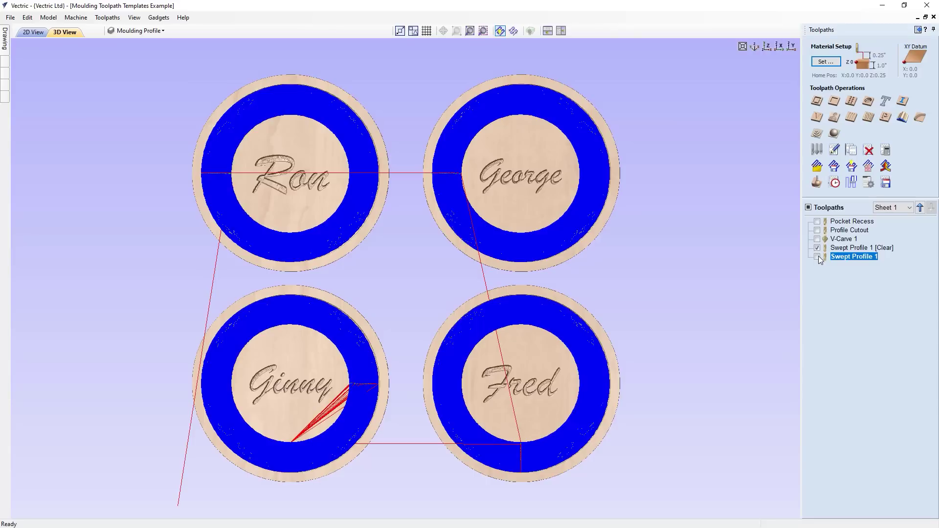
pyautogui.click(834, 168)
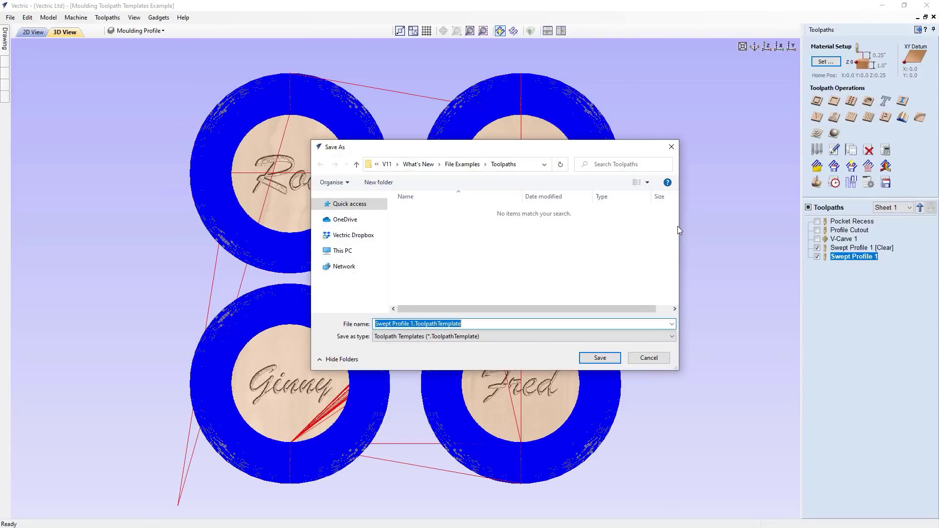
pyautogui.click(649, 359)
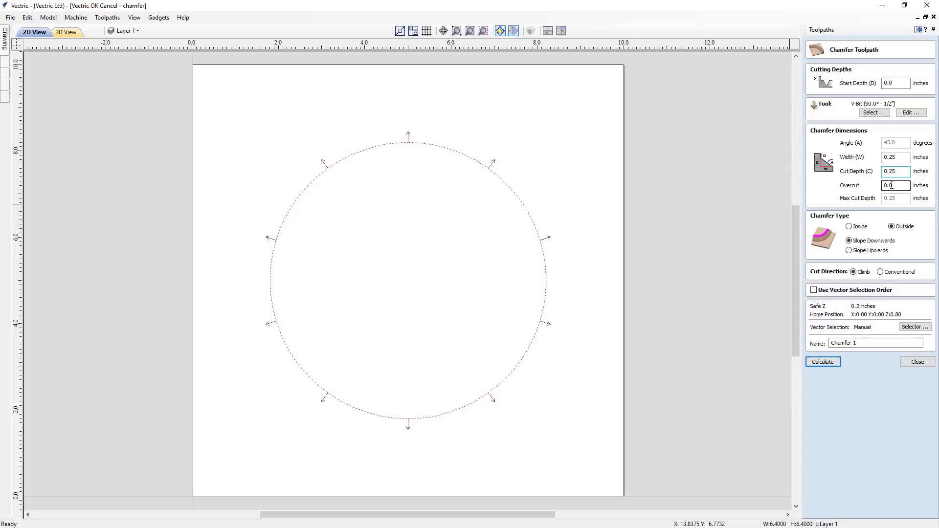
# Set the chamfer overcut, calculate, and tile the 2D and 3D views side by side.
pyautogui.moveTo(889, 185); pyautogui.dragTo(892, 186)
pyautogui.write('4')
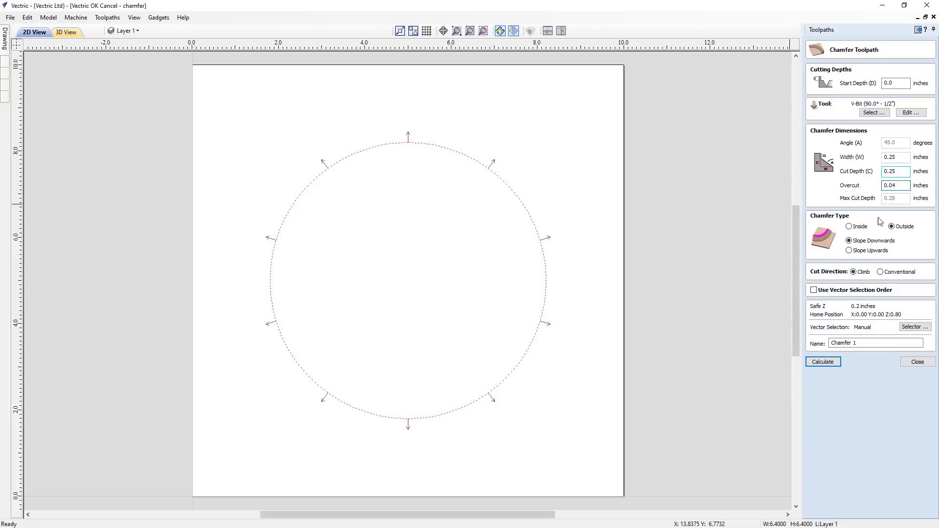
pyautogui.click(827, 363)
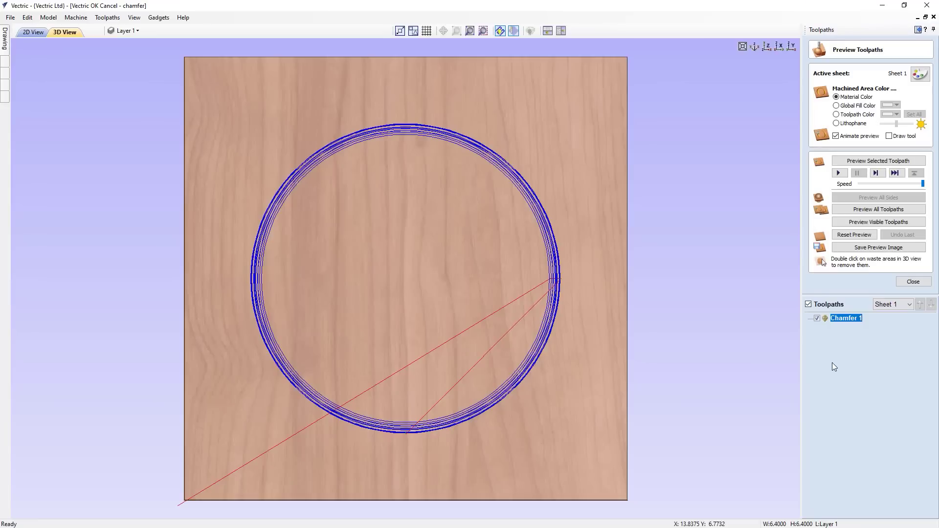
pyautogui.click(559, 30)
# Recalculate Chamfer 1 with a 0.2 overcut, then with 0.1.
pyautogui.doubleClick(851, 318)
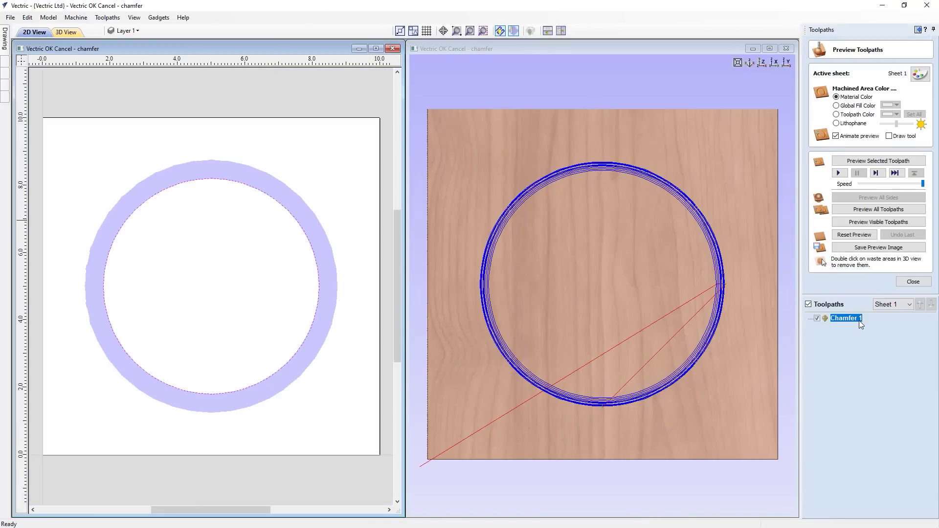
pyautogui.click(895, 189)
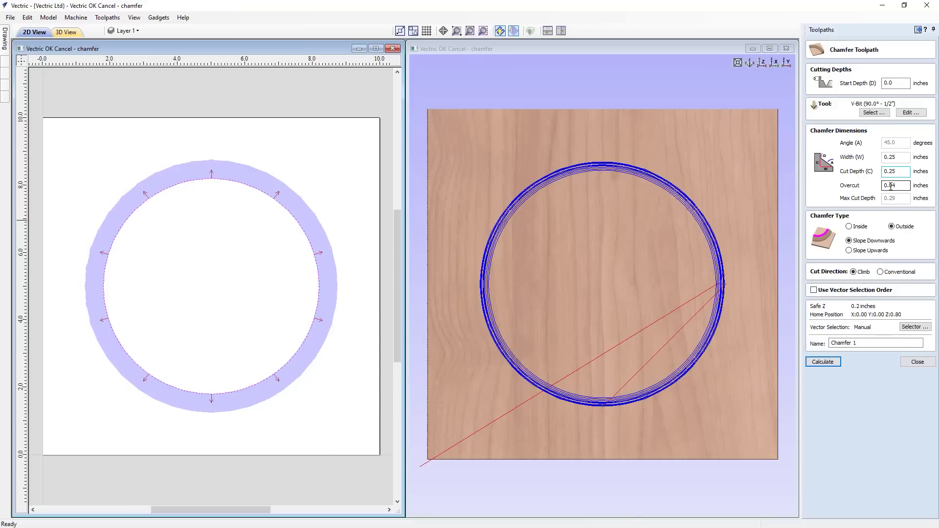
pyautogui.doubleClick(893, 187)
pyautogui.write('0.2')
pyautogui.click(822, 362)
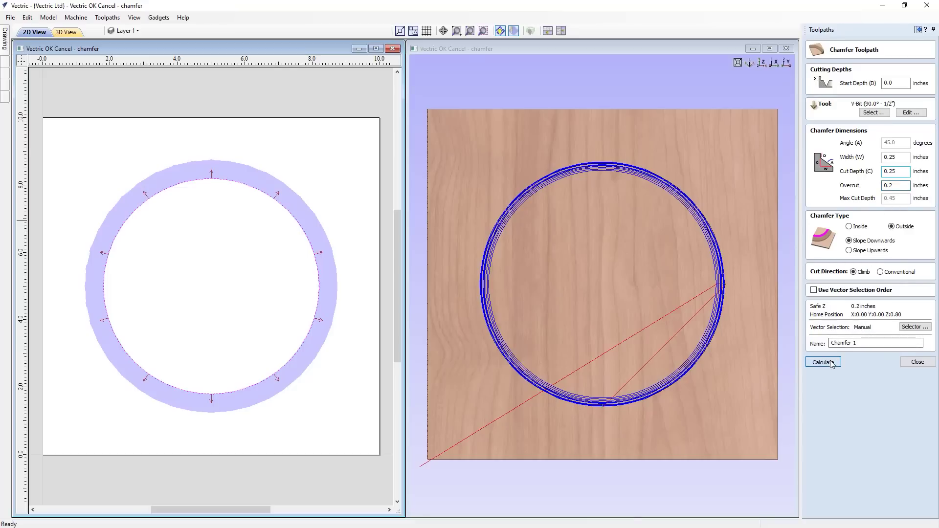
pyautogui.click(895, 186)
pyautogui.doubleClick(895, 186)
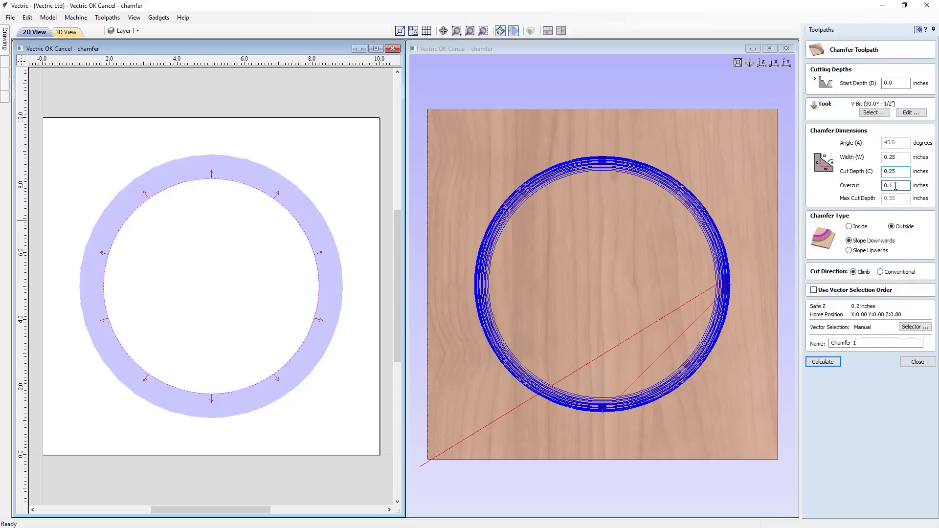
pyautogui.write('0.1')
pyautogui.click(822, 362)
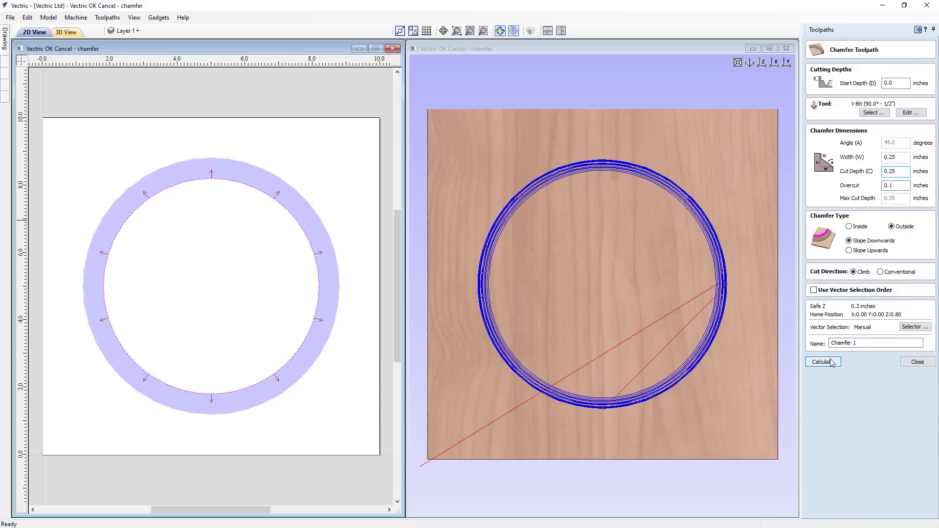
# Toggle the cut direction back to climb, recalculate, and preview the beveled ring.
pyautogui.click(881, 272)
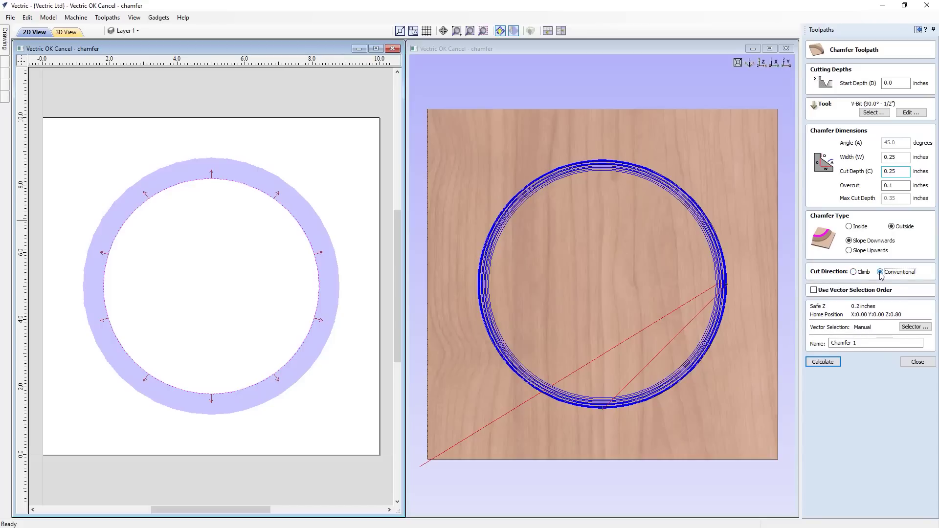
pyautogui.click(853, 272)
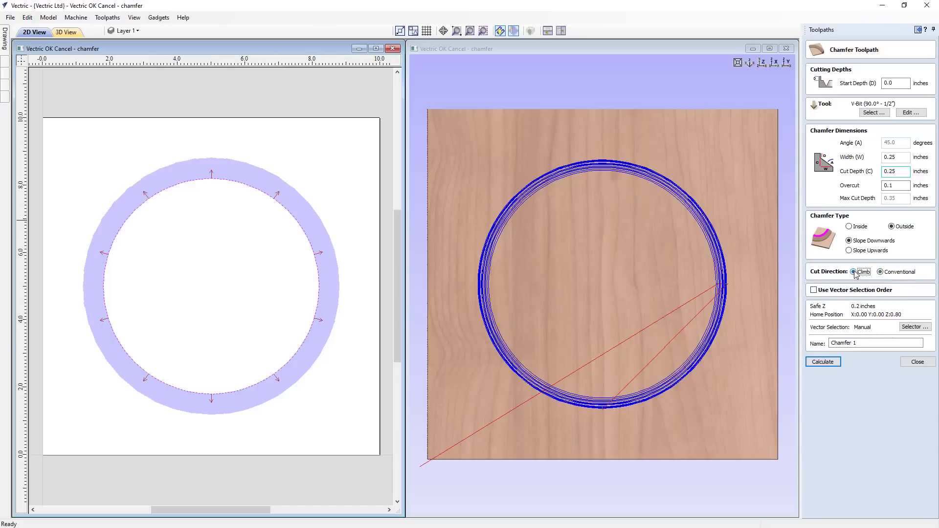
pyautogui.click(833, 362)
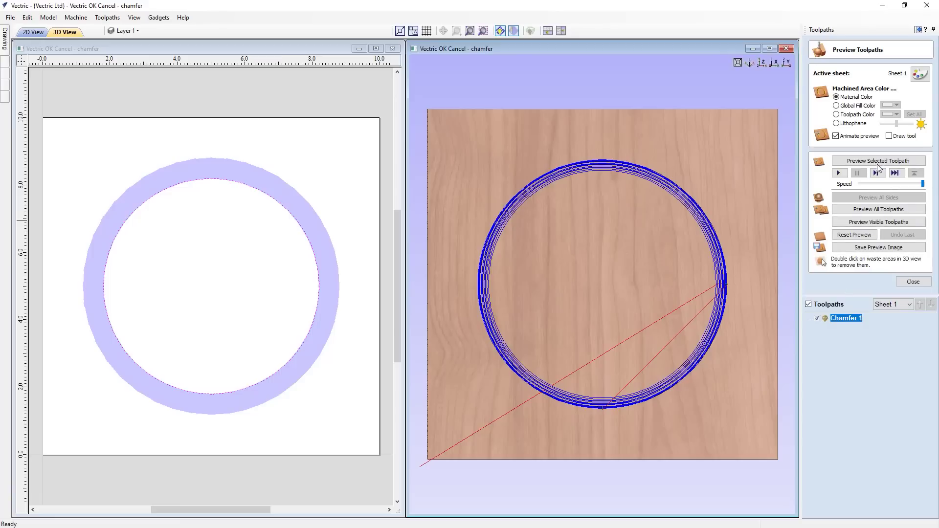
pyautogui.click(878, 161)
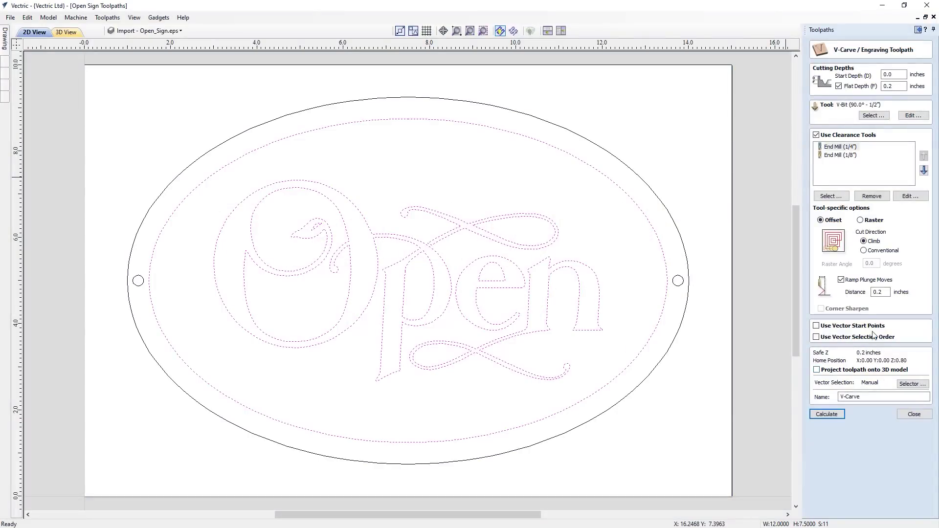
# Review the 1/4 and 1/8 inch end mill clearance tools for the Open sign.
pyautogui.click(837, 150)
pyautogui.click(839, 156)
pyautogui.click(838, 147)
pyautogui.click(838, 156)
pyautogui.click(842, 280)
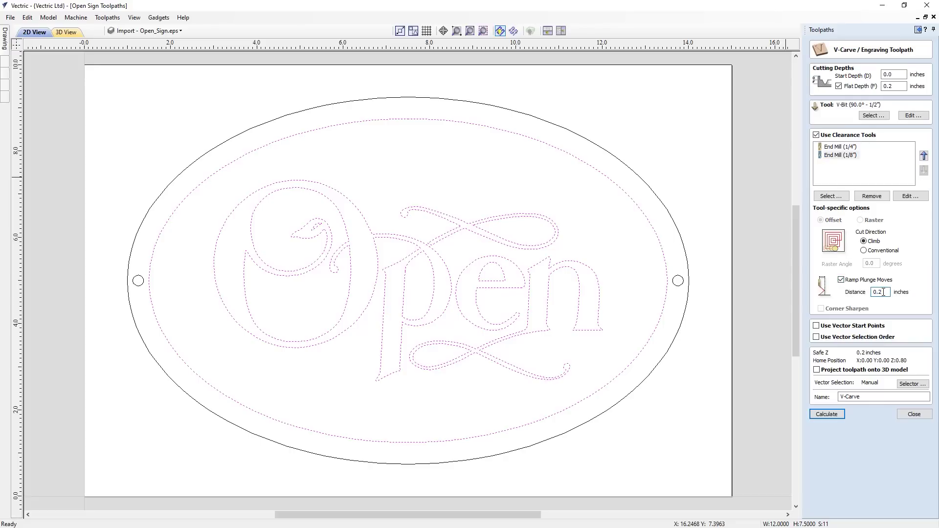
# Add a 1/8" ball nose clearance tool with ramped plunges and recalculate the V-carve.
pyautogui.click(831, 197)
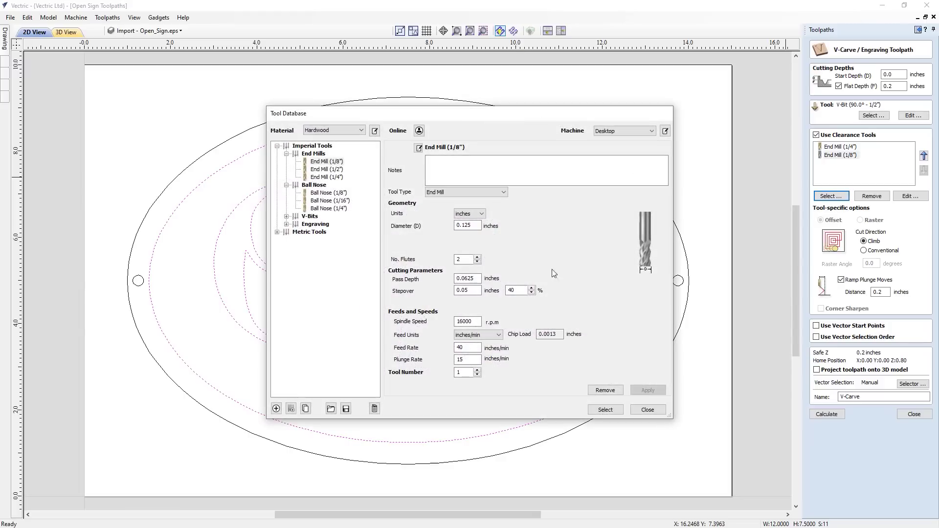
pyautogui.click(329, 192)
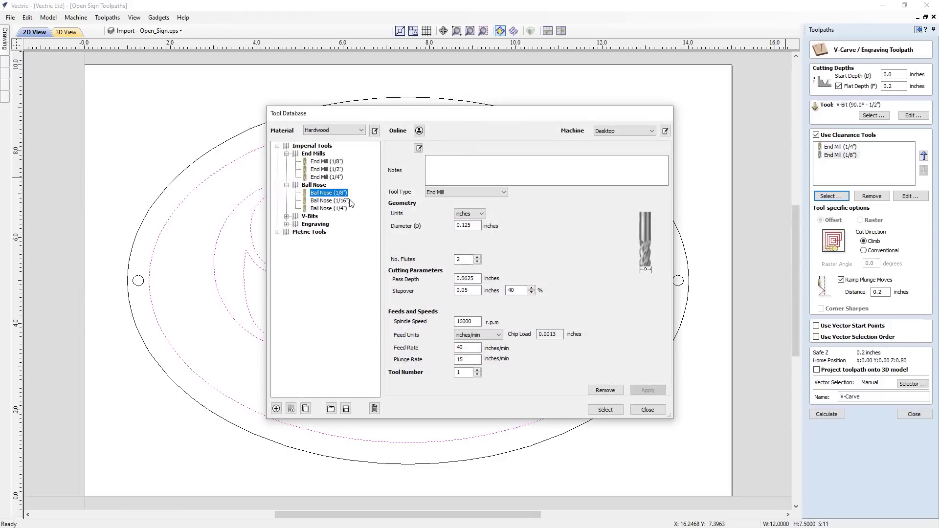
pyautogui.click(604, 410)
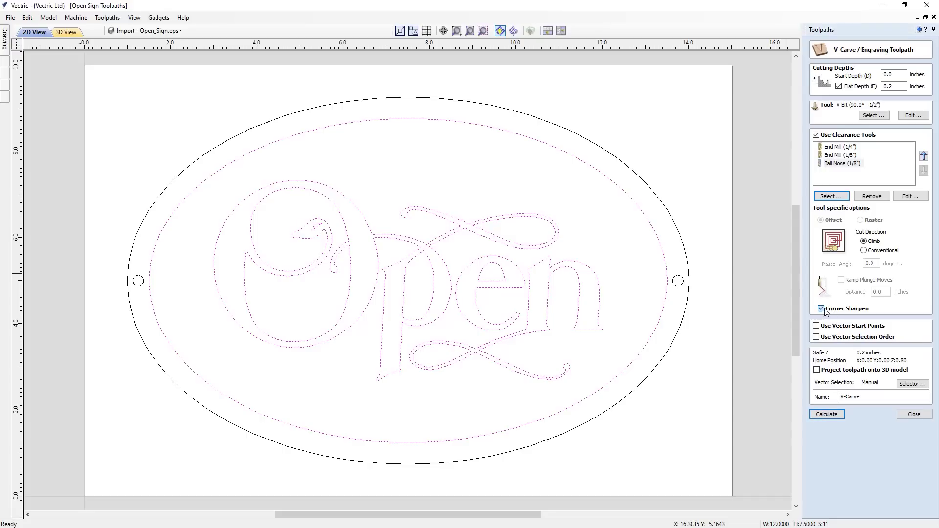
pyautogui.click(840, 280)
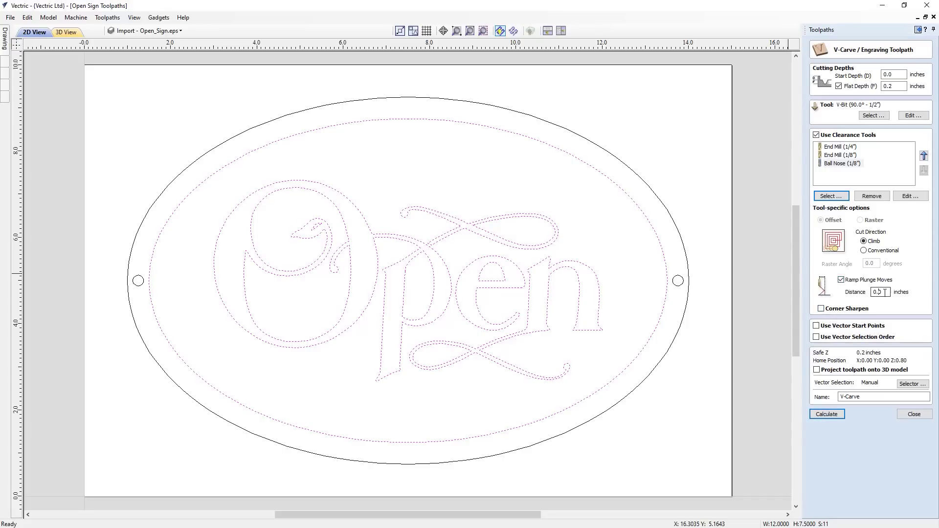
pyautogui.click(880, 292)
pyautogui.write('0.2')
pyautogui.click(826, 414)
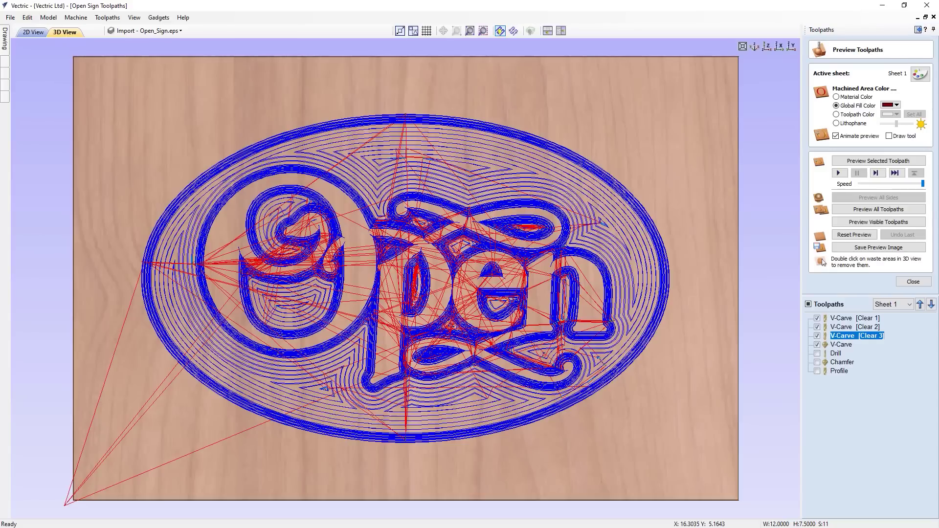
pyautogui.moveTo(614, 316)
pyautogui.mouseDown()
pyautogui.moveTo(428, 251)
pyautogui.moveTo(431, 157)
pyautogui.moveTo(702, 491)
pyautogui.mouseUp()
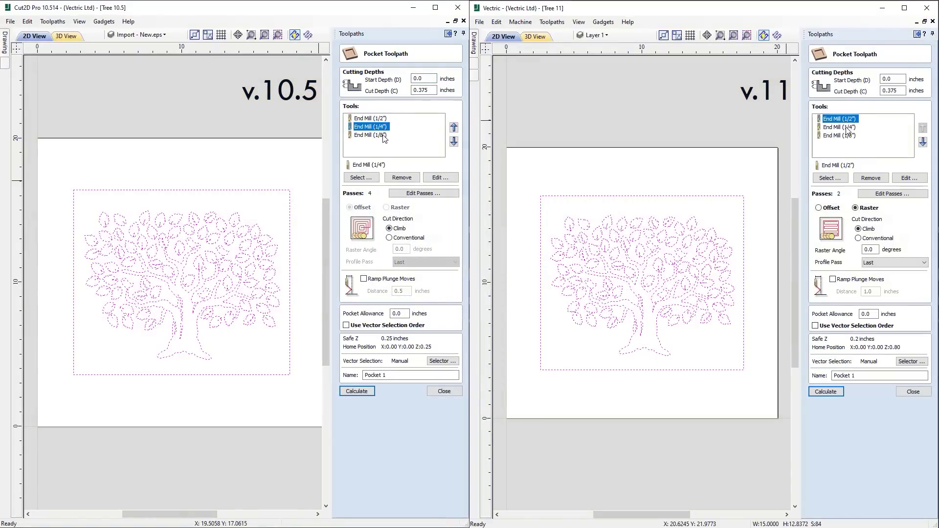
# Recalculate the tree pocket with 1/4 and 1/8 inch end mills in both versions.
pyautogui.click(383, 136)
pyautogui.click(847, 128)
pyautogui.click(849, 136)
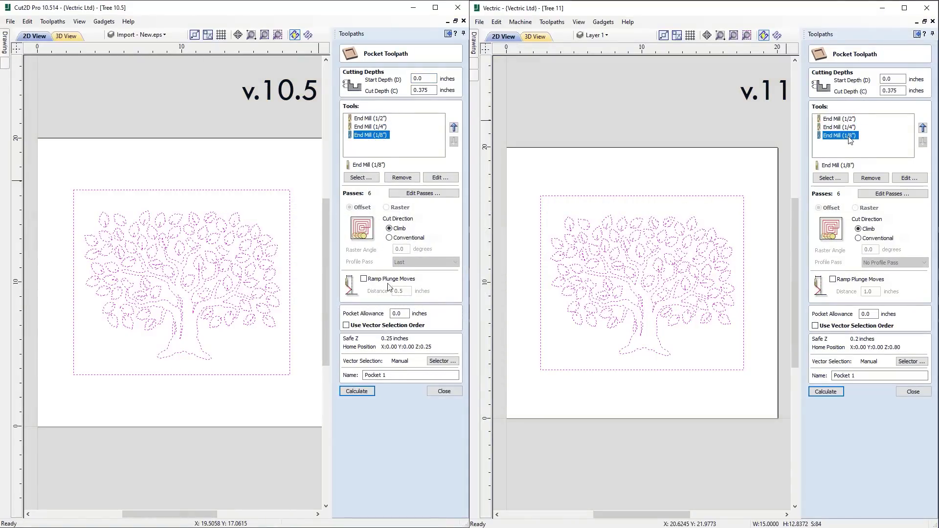
pyautogui.click(365, 391)
pyautogui.click(825, 390)
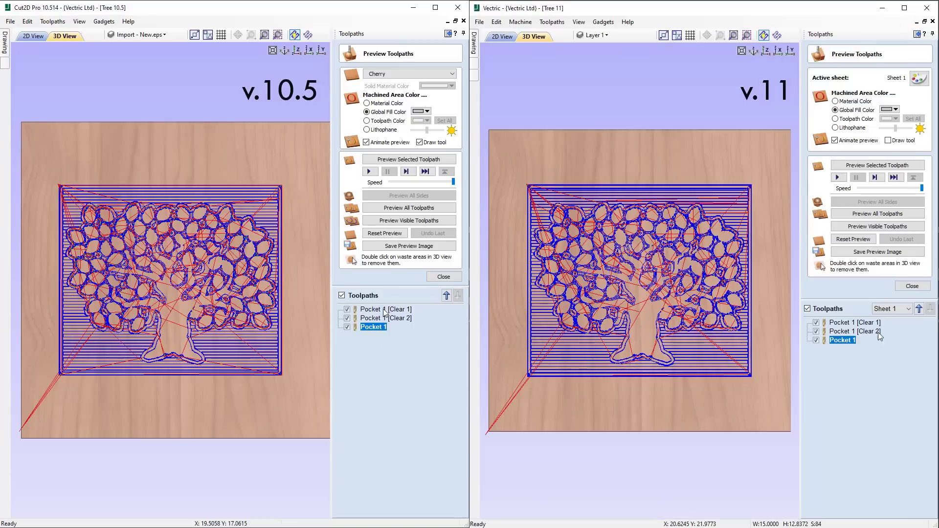
# Simulate the Pocket 1 Clear 1 and Clear 2 cuts in both versions.
pyautogui.click(385, 309)
pyautogui.click(855, 322)
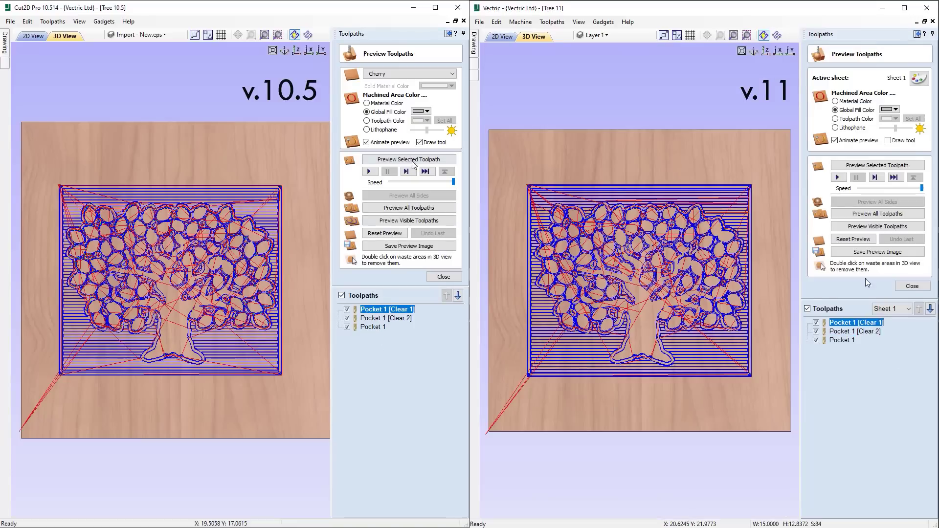
pyautogui.click(409, 159)
pyautogui.click(877, 166)
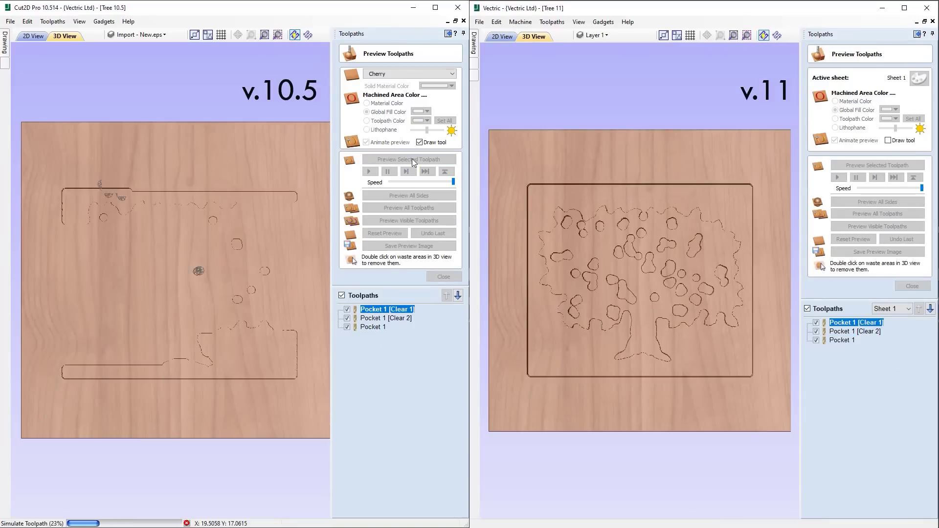
pyautogui.click(855, 332)
pyautogui.click(877, 166)
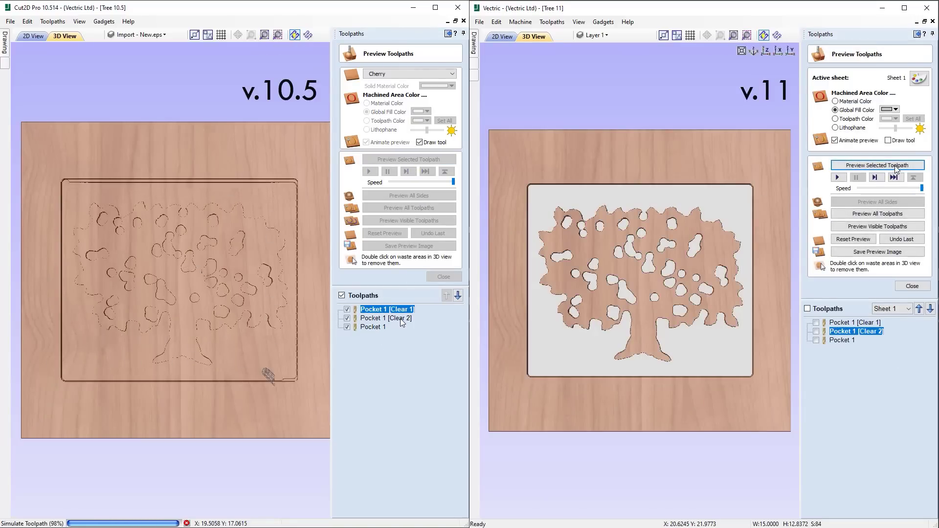
pyautogui.click(387, 318)
pyautogui.click(408, 159)
# Simulate the Pocket 1 finishing cut in both versions and tilt the board.
pyautogui.click(842, 340)
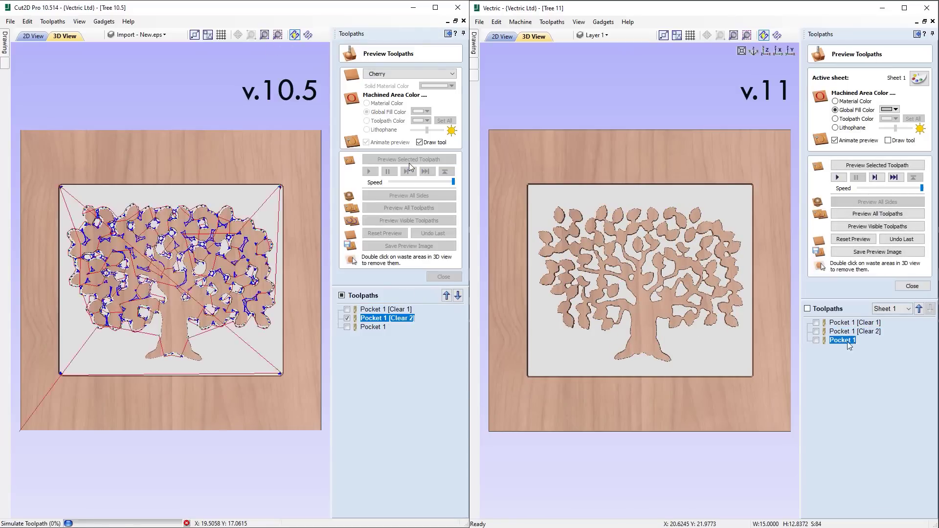
pyautogui.click(907, 172)
pyautogui.click(381, 328)
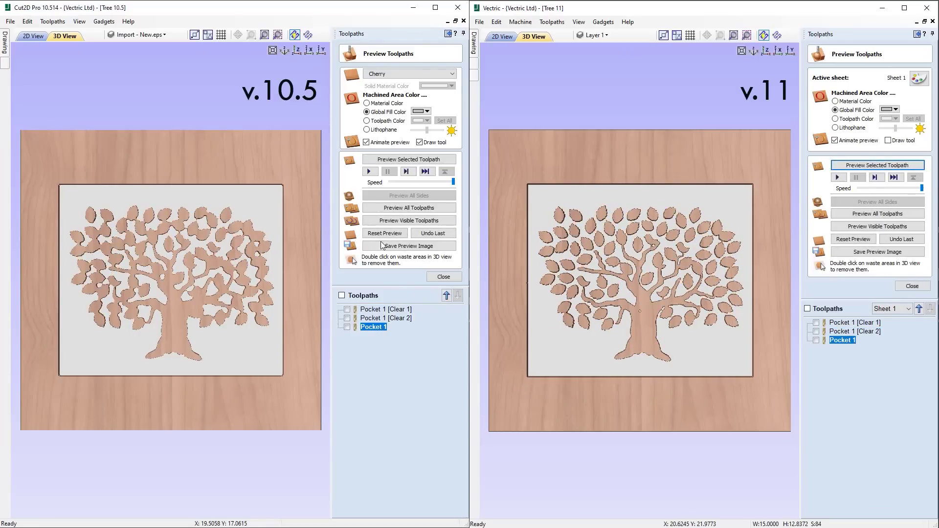
pyautogui.click(392, 159)
pyautogui.moveTo(759, 333); pyautogui.dragTo(743, 334)
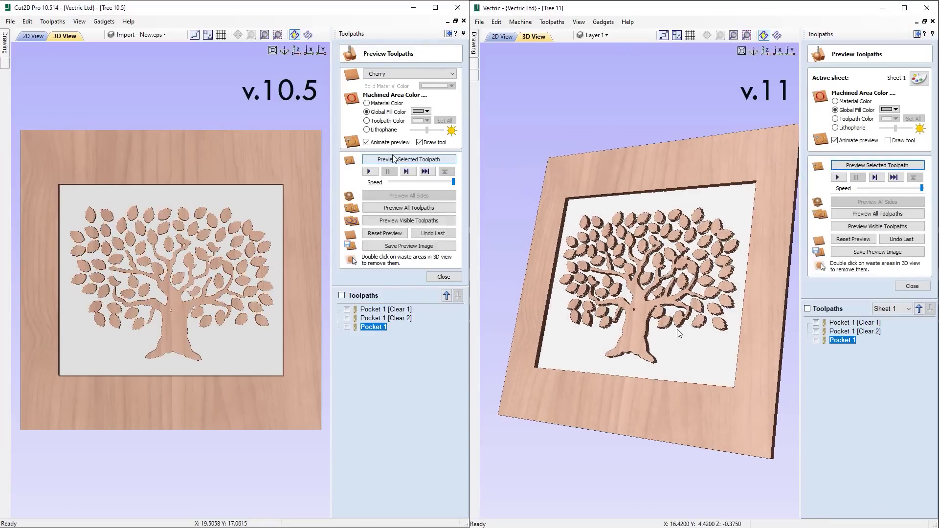
# Close both previews and compare machining time summaries, now about 7.5 hours.
pyautogui.click(443, 276)
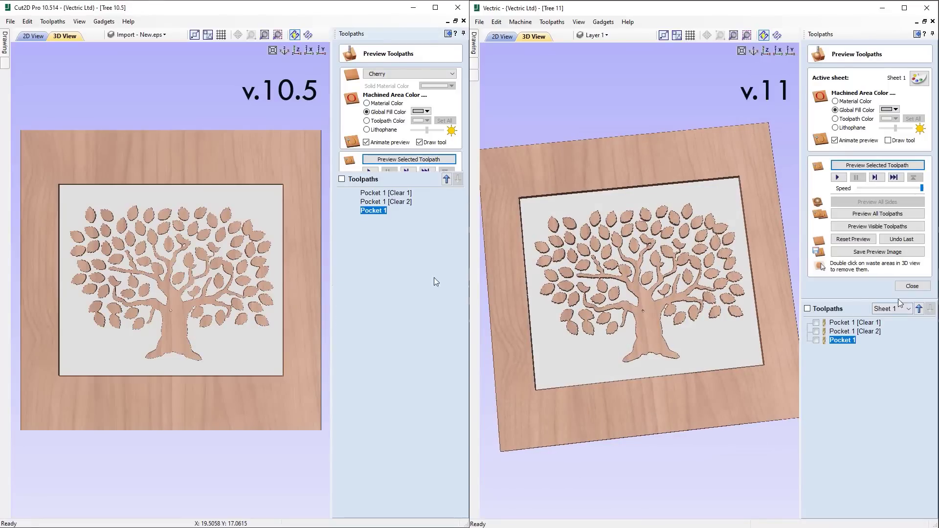
pyautogui.click(912, 286)
pyautogui.click(341, 179)
pyautogui.click(807, 179)
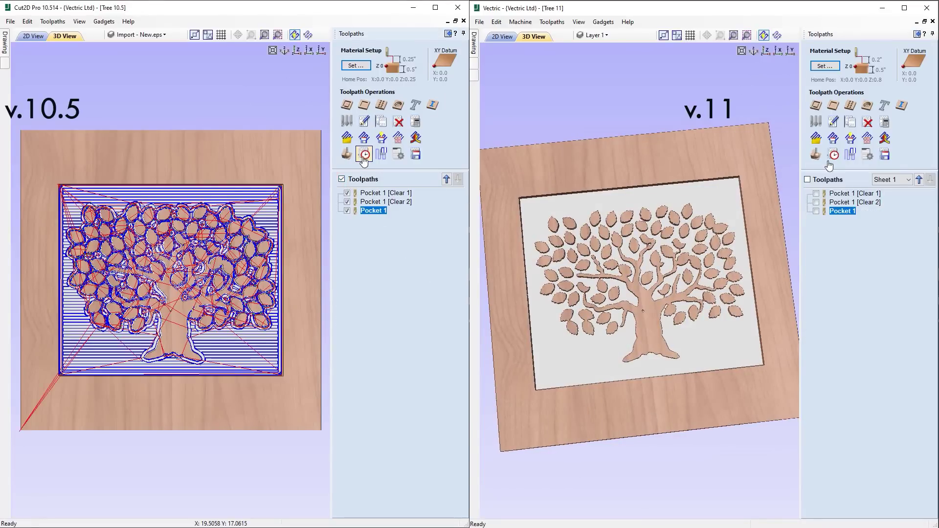
pyautogui.click(364, 153)
pyautogui.click(834, 153)
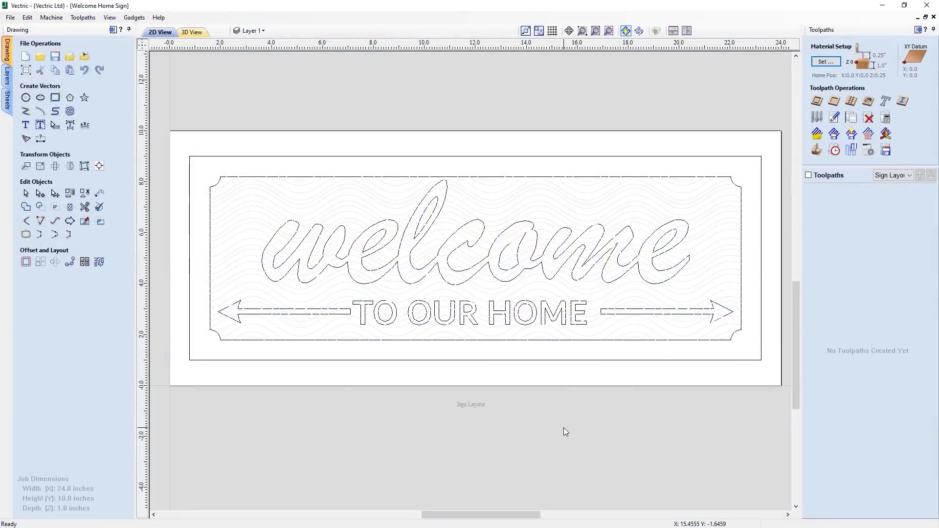
pyautogui.scroll(-3, 564, 429)
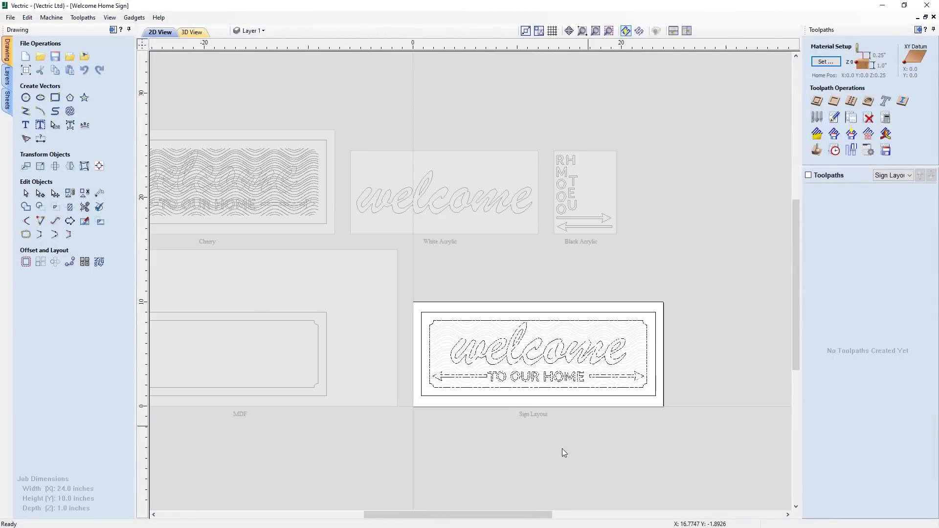
pyautogui.moveTo(494, 514); pyautogui.dragTo(486, 502)
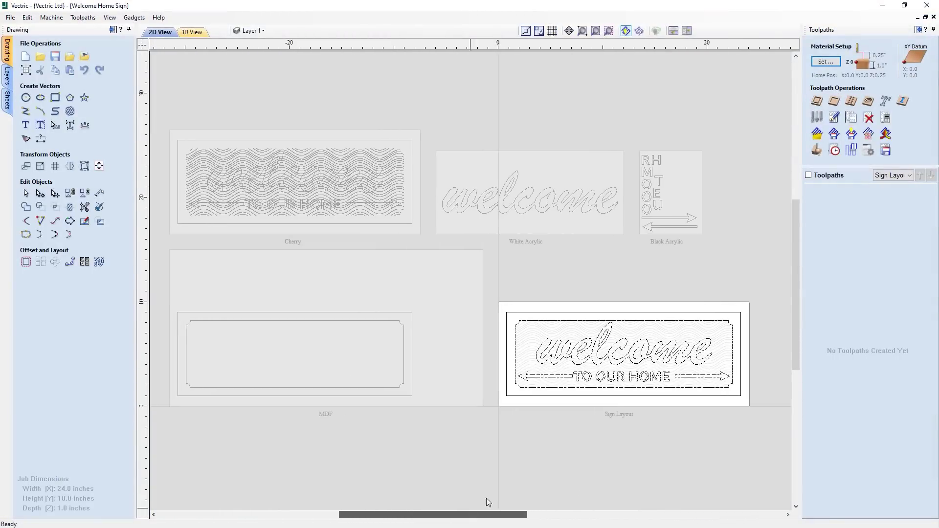
# Activate the White Acrylic, Black Acrylic, Cherry and Sign Layout sheets in the view.
pyautogui.click(541, 222)
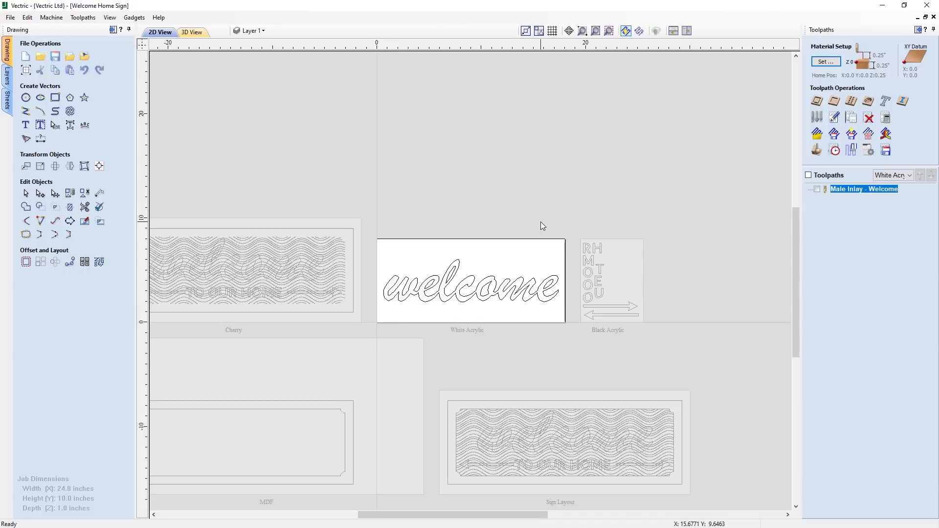
pyautogui.click(612, 274)
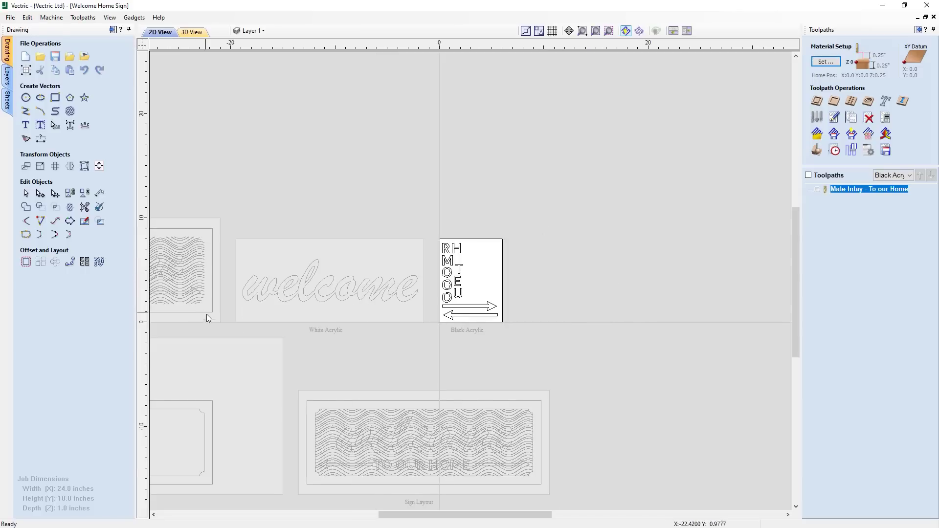
pyautogui.click(206, 318)
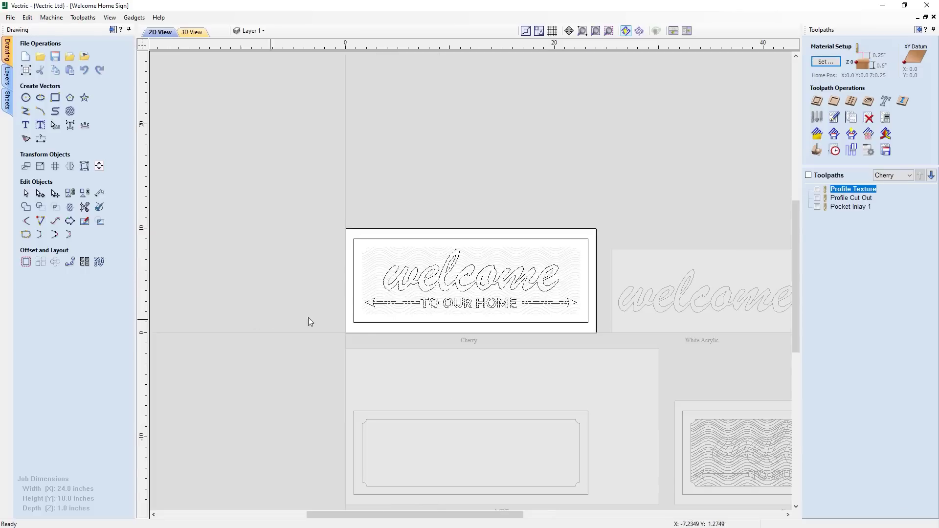
pyautogui.click(678, 428)
# In the Sheets list, activate Black Acrylic, Cherry, MDF and then Sign Layout.
pyautogui.click(8, 100)
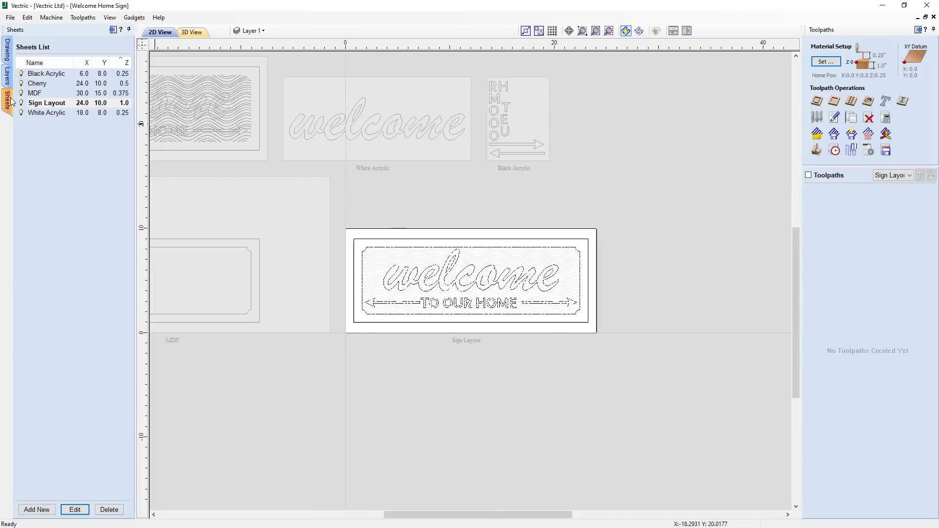
pyautogui.click(53, 74)
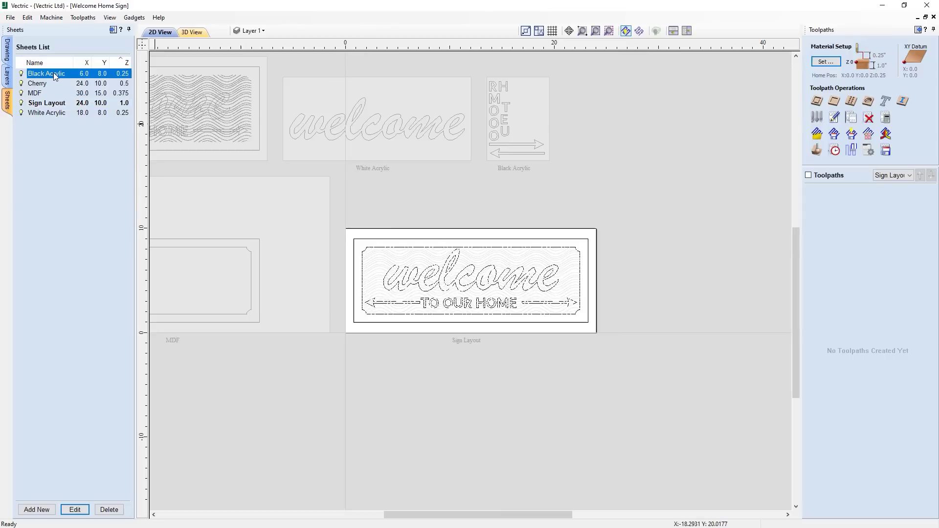
pyautogui.doubleClick(53, 82)
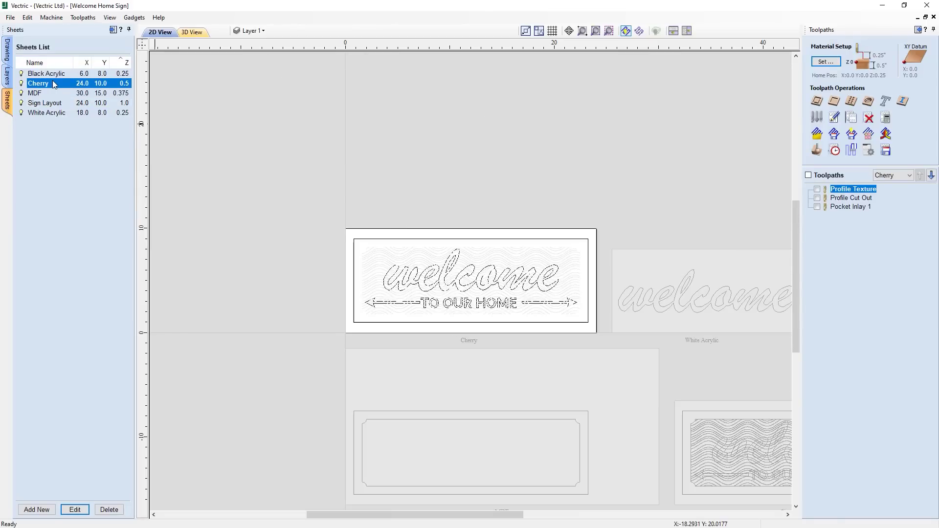
pyautogui.doubleClick(56, 94)
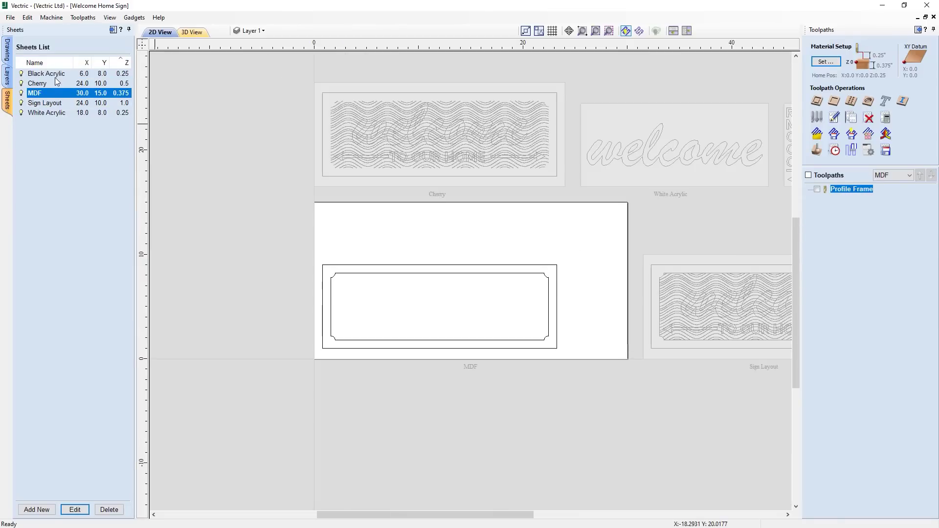
pyautogui.doubleClick(51, 104)
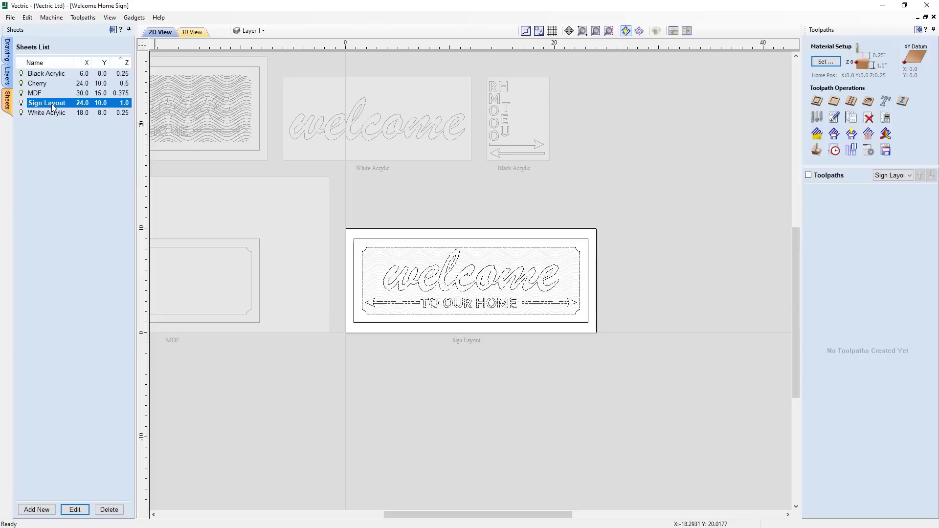
# Step through the sheet list to White Acrylic and add a new Sheet 1.
pyautogui.click(53, 74)
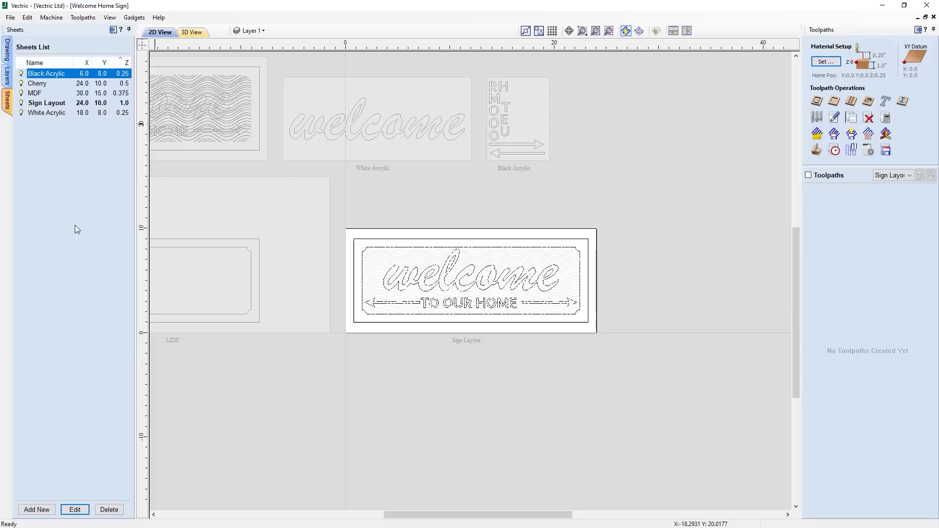
pyautogui.click(66, 82)
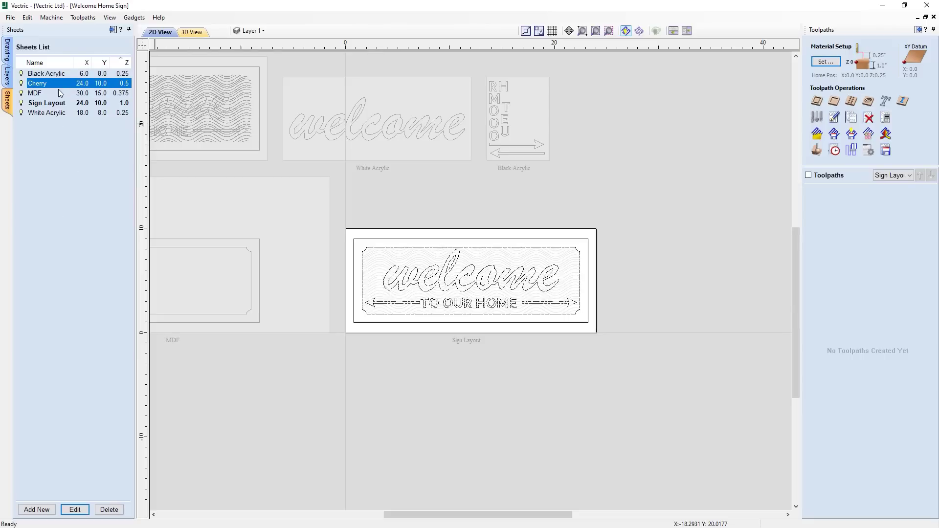
pyautogui.click(56, 103)
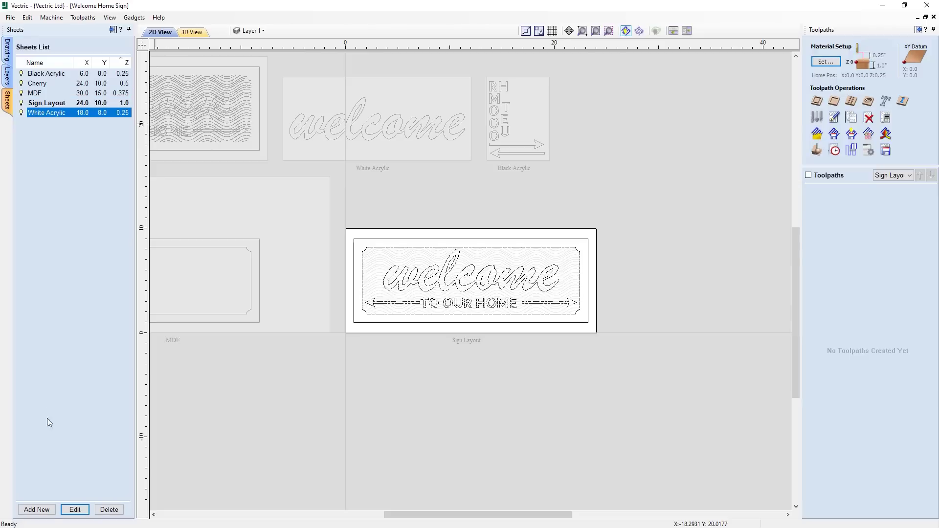
pyautogui.click(39, 510)
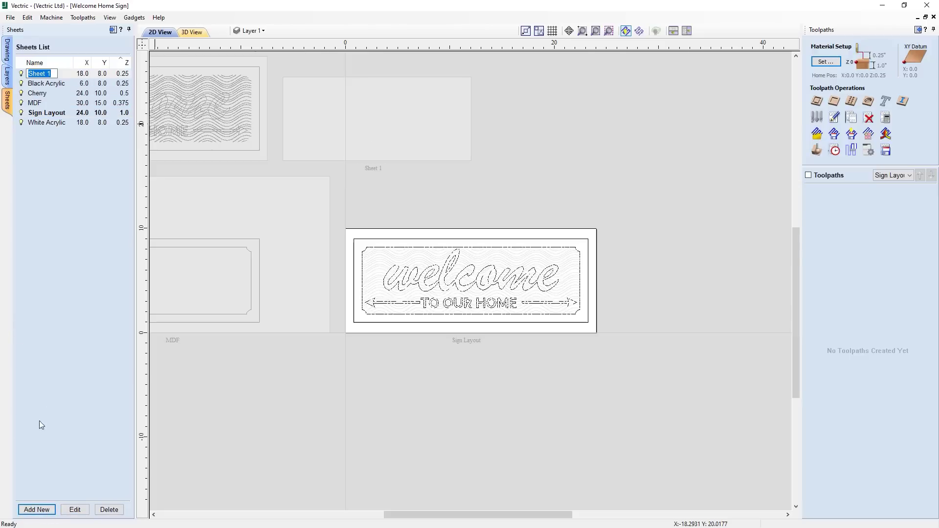
# Delete Sheet 1, reactivate Sign Layout, and tile the 2D and 3D views.
pyautogui.click(75, 509)
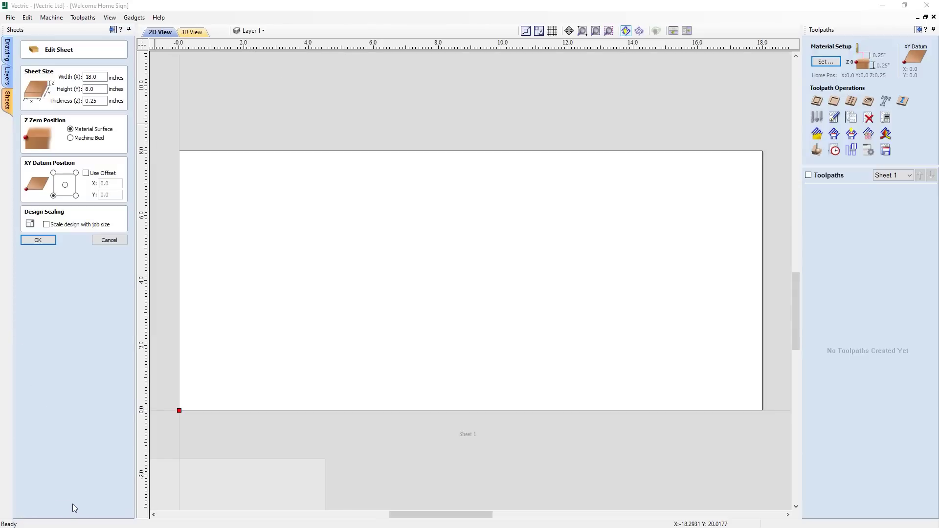
pyautogui.click(108, 240)
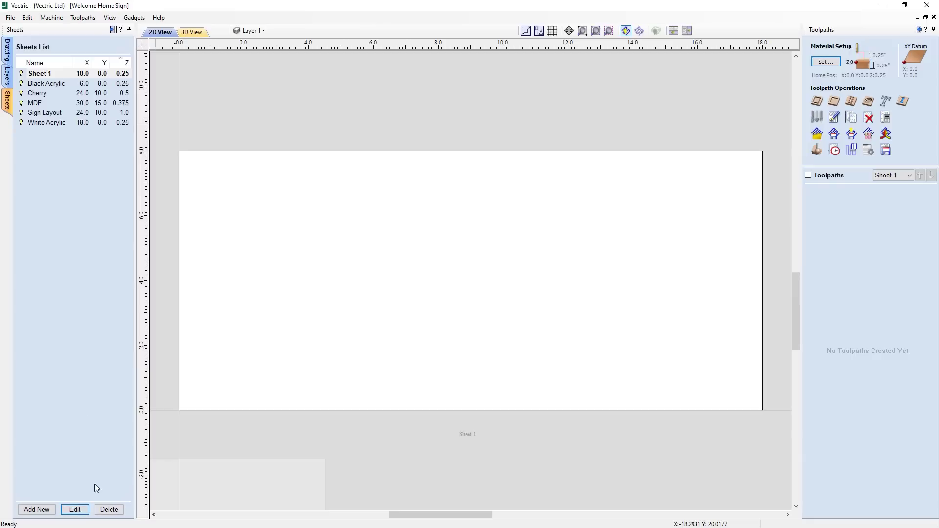
pyautogui.click(109, 509)
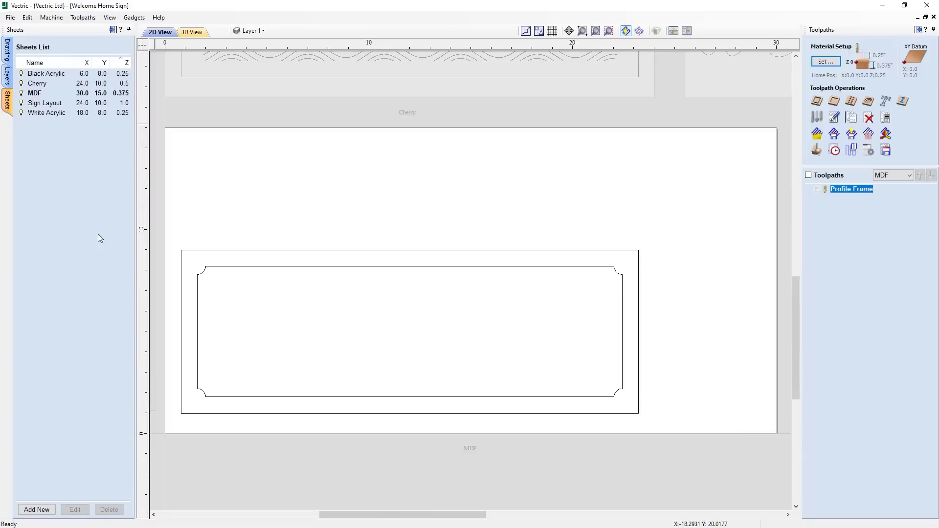
pyautogui.click(49, 104)
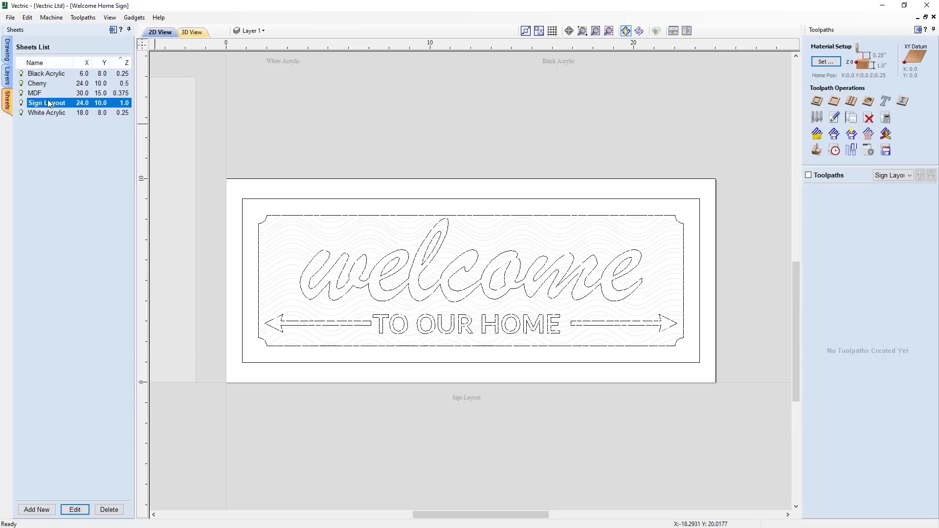
pyautogui.click(673, 30)
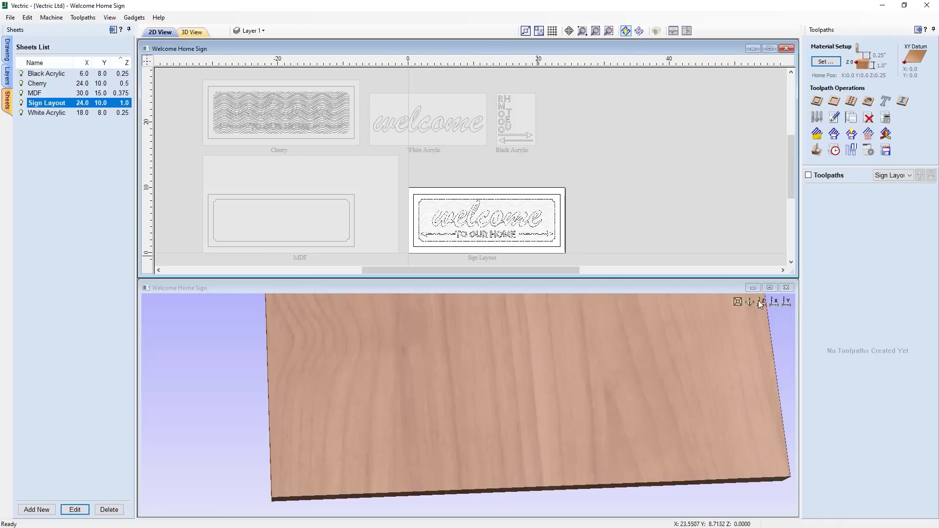
# View the board from above and preview the lettering cut into Black Acrylic.
pyautogui.click(760, 302)
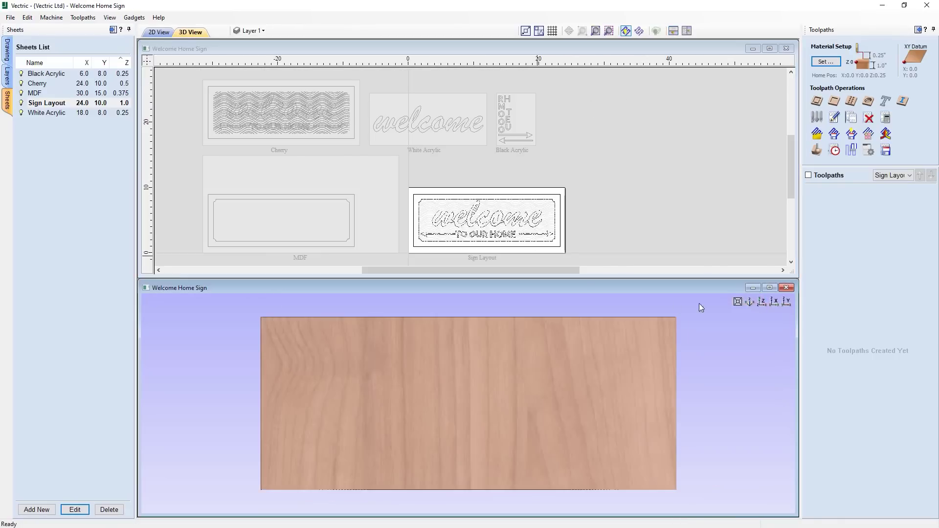
pyautogui.click(891, 177)
pyautogui.click(890, 192)
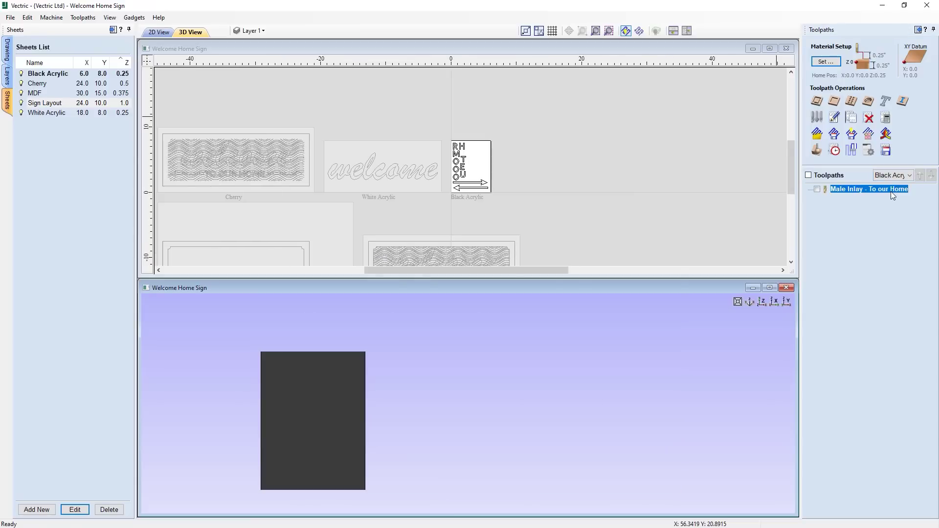
pyautogui.click(816, 150)
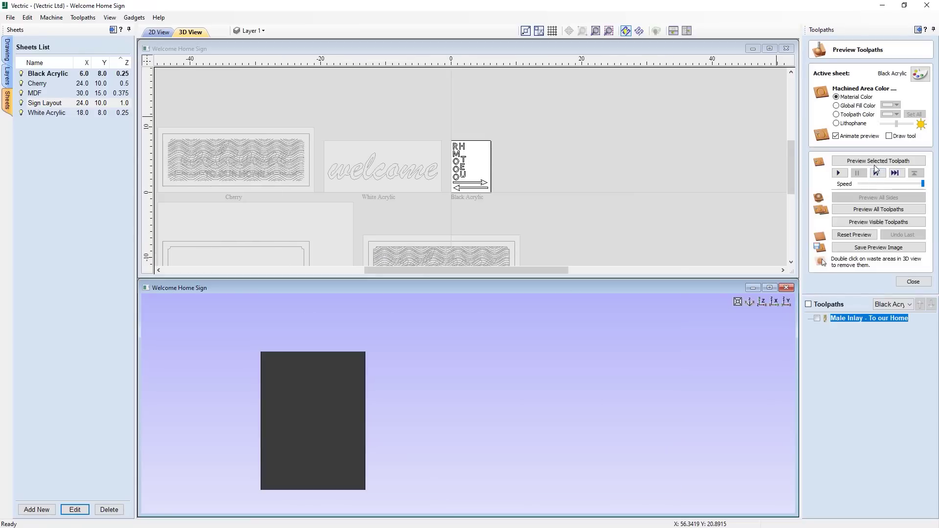
pyautogui.click(875, 162)
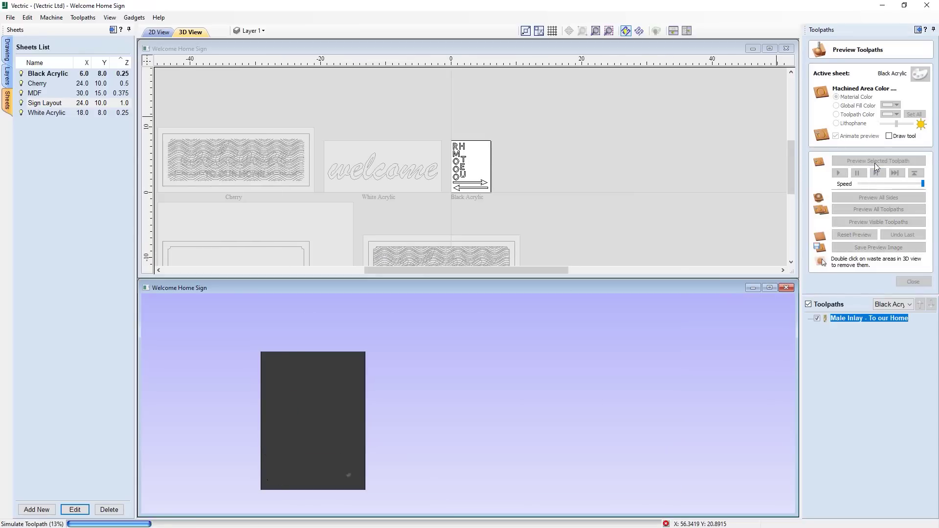
# Switch toolpaths to the Cherry sheet and preview its wave texture.
pyautogui.click(894, 304)
pyautogui.click(891, 327)
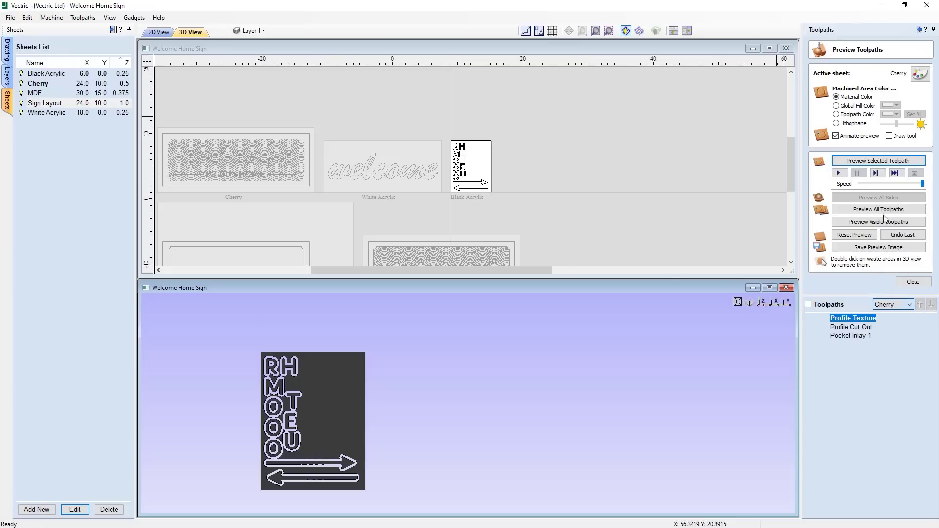
pyautogui.click(879, 162)
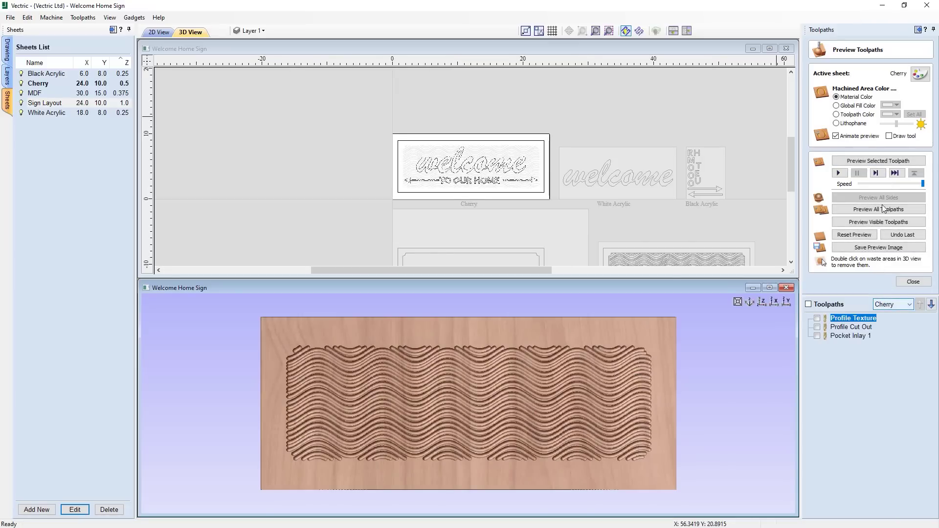
# Preview the White Acrylic welcome inlay and remove the waste around the letters.
pyautogui.click(892, 304)
pyautogui.click(892, 355)
pyautogui.click(891, 164)
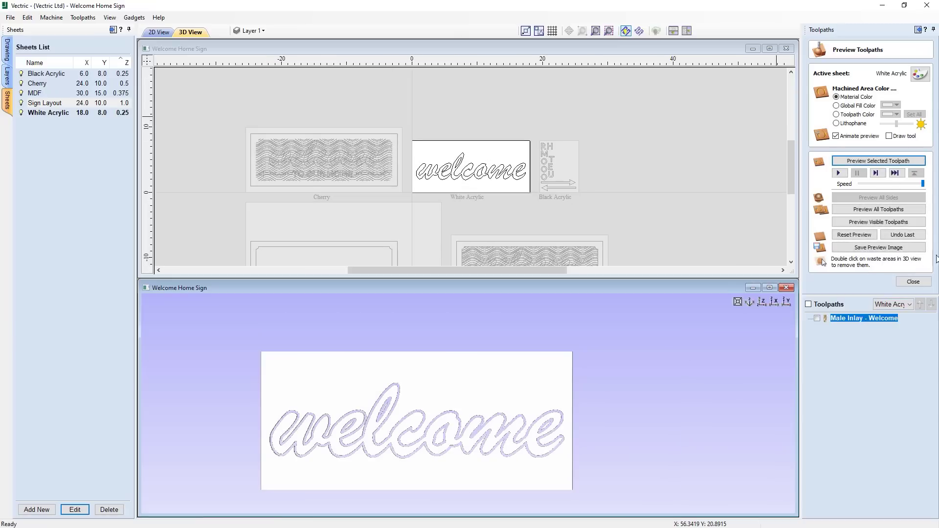
pyautogui.doubleClick(547, 367)
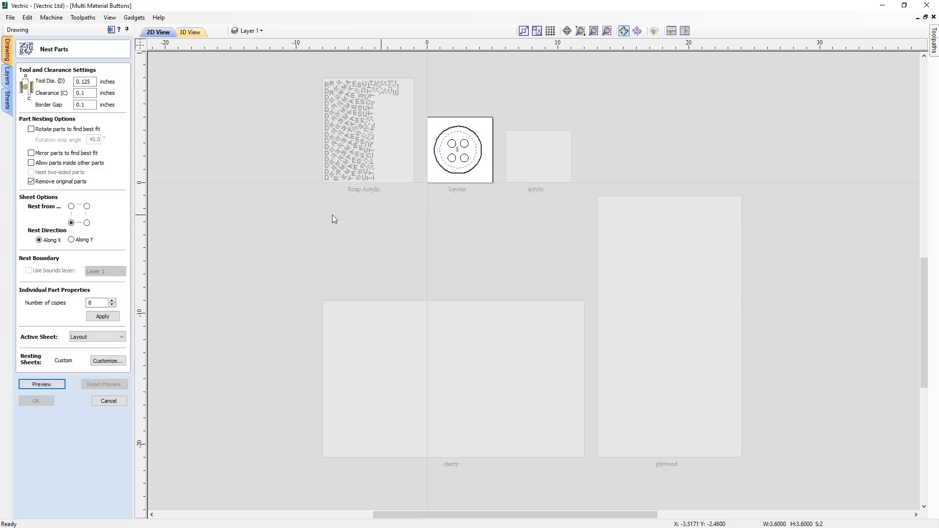
# Keep the original parts, nest onto the plywood sheet, and preview the nesting.
pyautogui.click(80, 182)
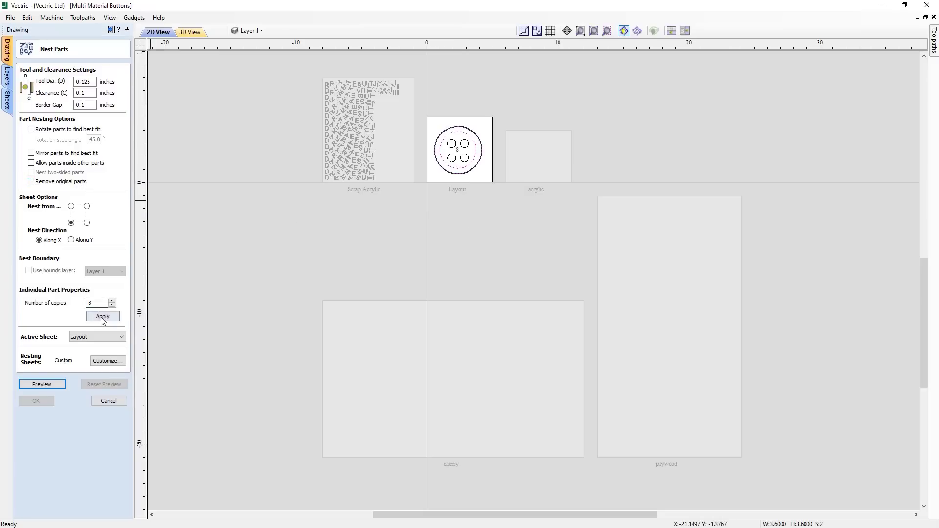
pyautogui.click(107, 361)
pyautogui.click(486, 236)
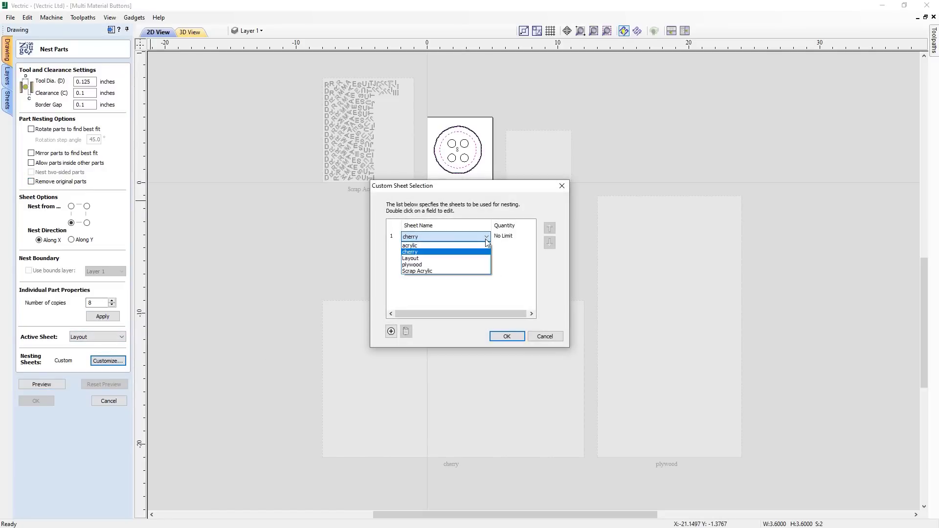
pyautogui.click(448, 270)
pyautogui.click(507, 337)
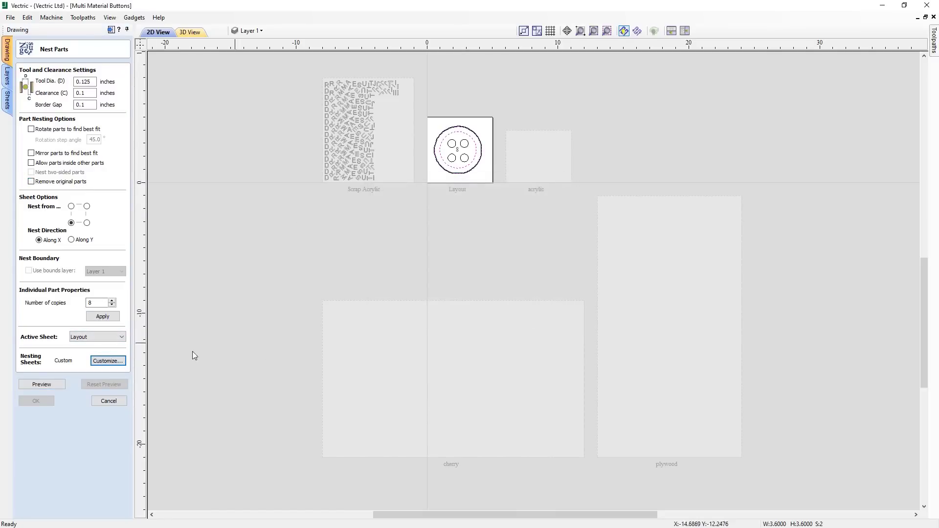
pyautogui.click(42, 384)
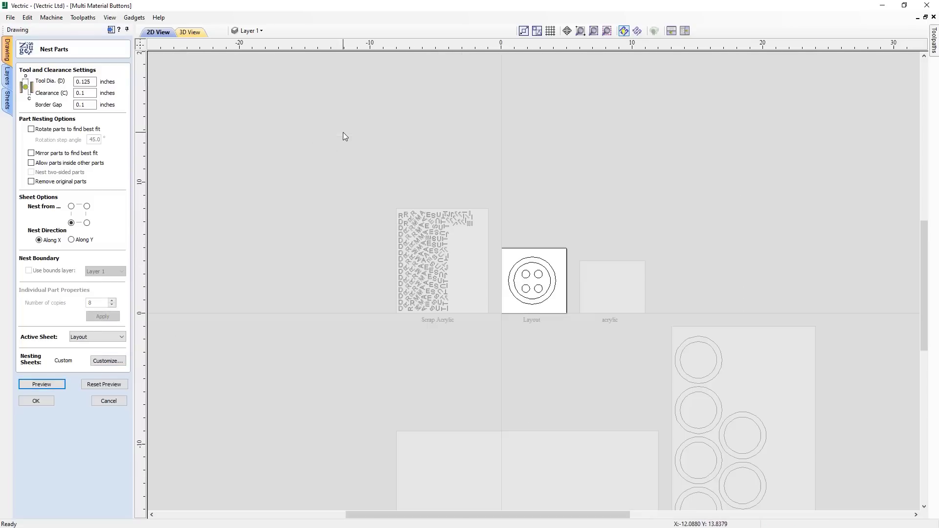
# Nest four button copies onto the acrylic sheet and preview them.
pyautogui.click(486, 186)
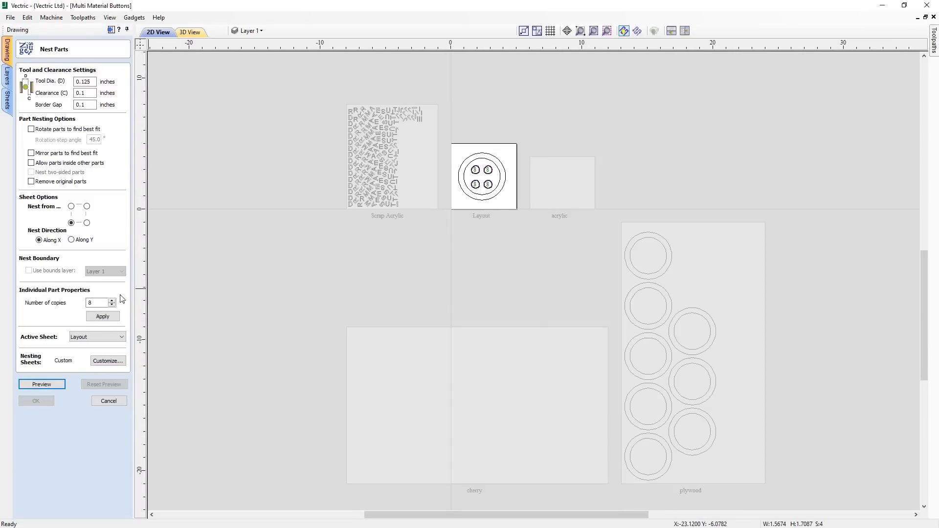
pyautogui.moveTo(109, 302); pyautogui.dragTo(76, 304)
pyautogui.write('4')
pyautogui.click(102, 316)
pyautogui.click(107, 361)
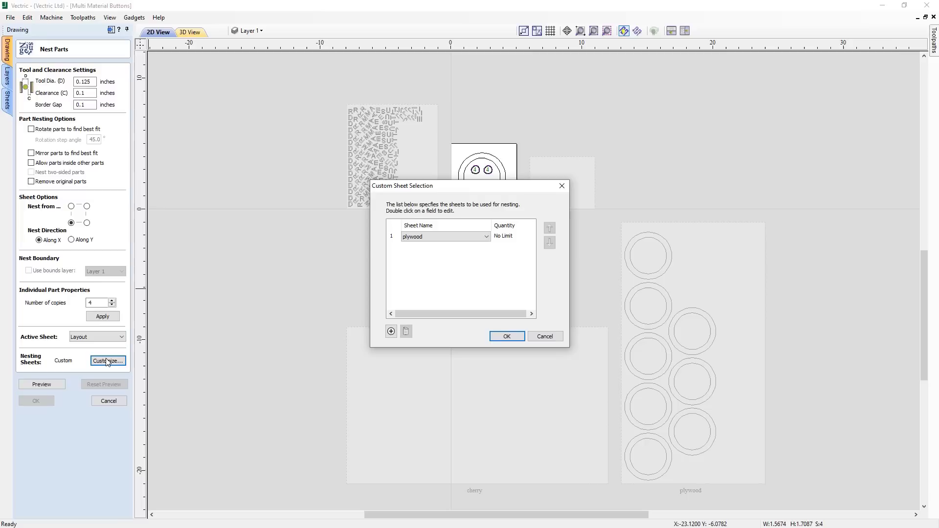
pyautogui.click(487, 236)
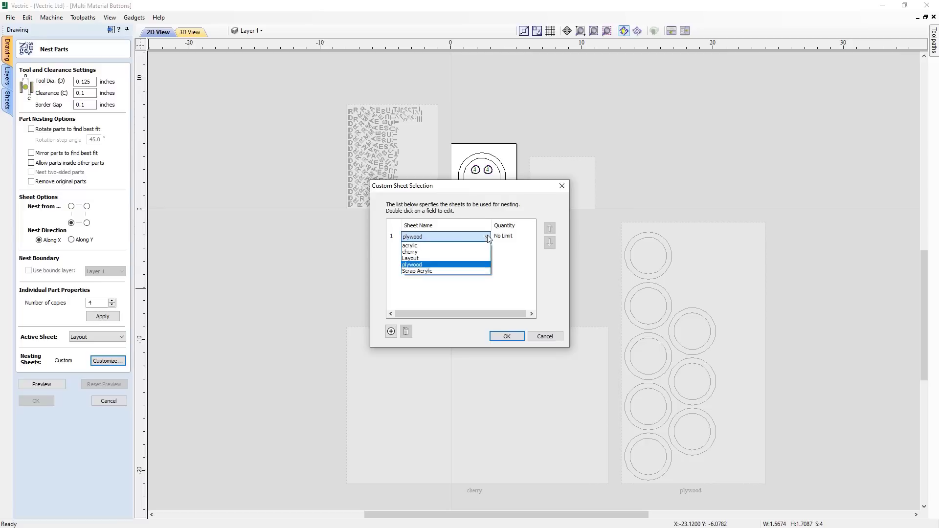
pyautogui.click(440, 247)
pyautogui.click(506, 335)
pyautogui.click(40, 384)
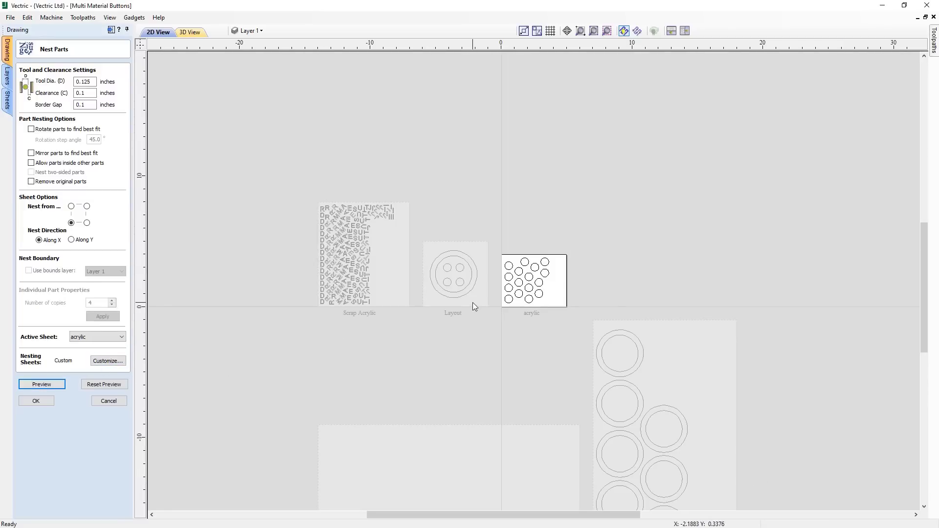
pyautogui.scroll(1, 473, 302)
pyautogui.scroll(2, 534, 352)
# Apply eight button copies, change the nesting sheet to cherry, and preview.
pyautogui.click(542, 192)
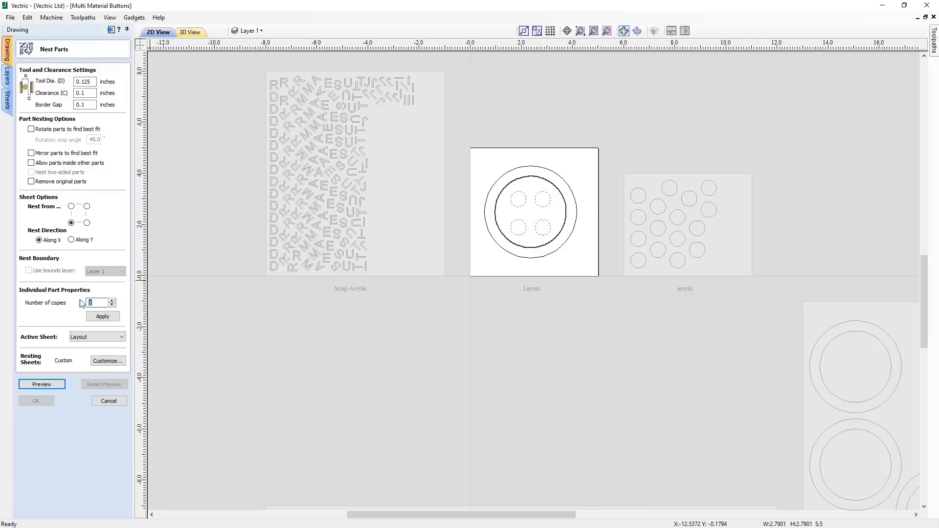
pyautogui.write('8')
pyautogui.click(103, 316)
pyautogui.click(107, 360)
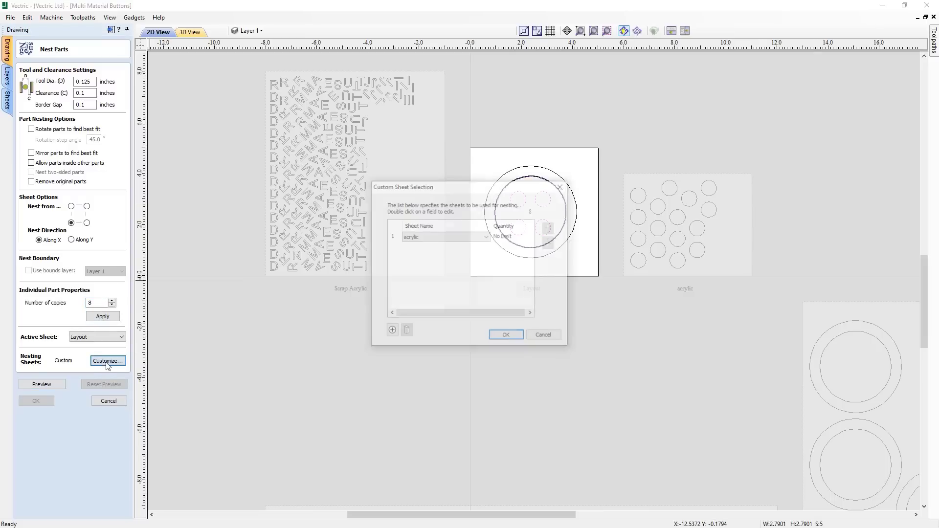
pyautogui.click(484, 238)
pyautogui.doubleClick(484, 238)
pyautogui.click(440, 253)
pyautogui.click(506, 336)
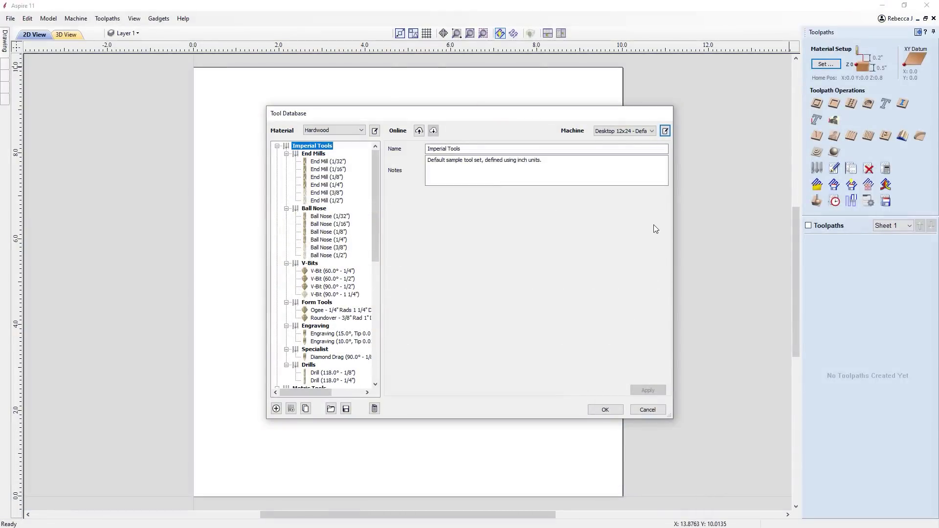
# Select the Desktop 12x24 - Rotary machine configuration.
pyautogui.click(664, 130)
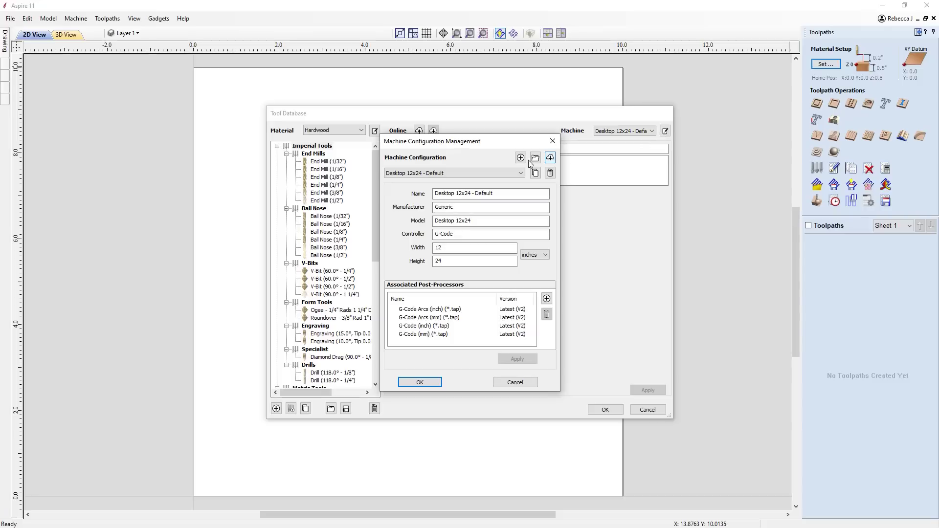
pyautogui.click(520, 173)
pyautogui.click(509, 196)
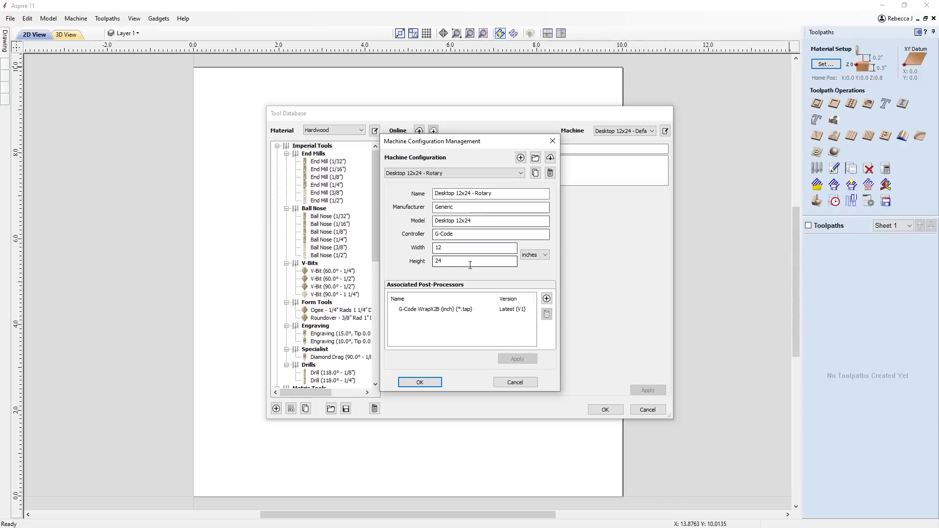
# Switch the WrapX2B post-processor version to V1, then back to Latest.
pyautogui.click(471, 314)
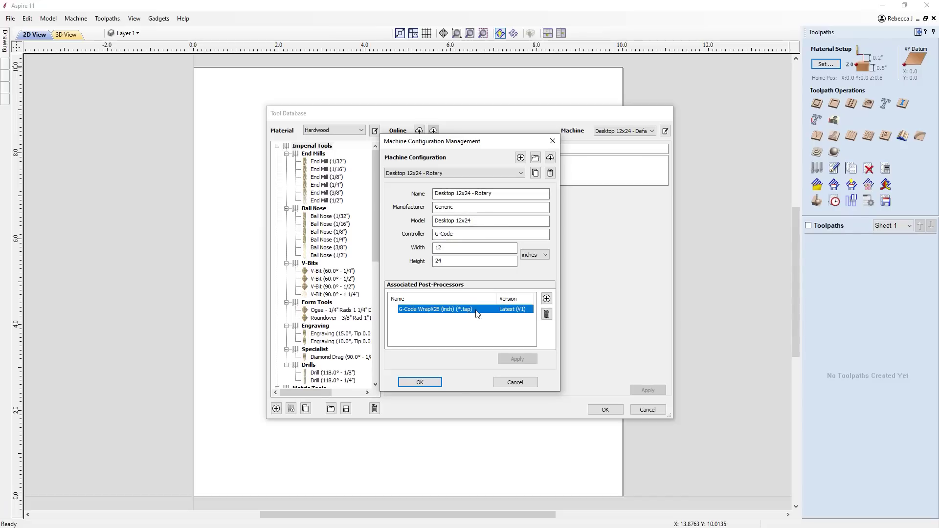
pyautogui.click(521, 310)
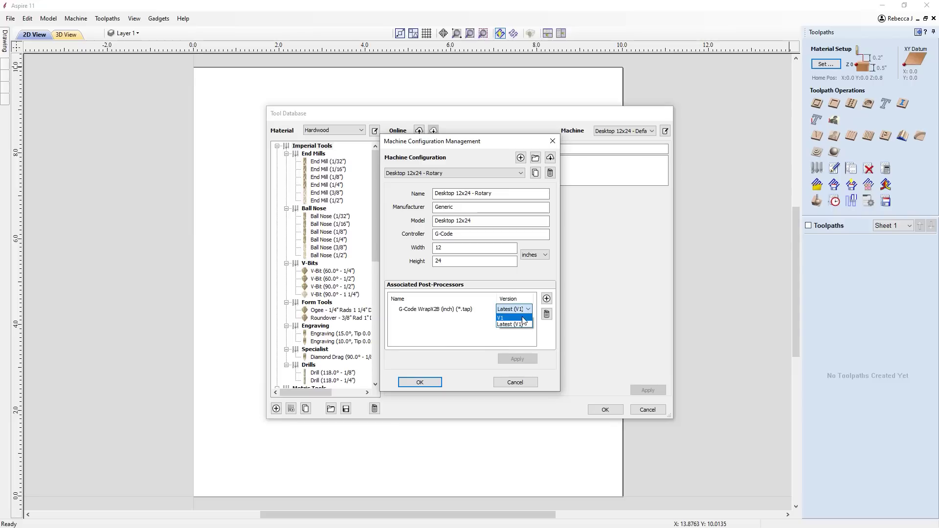
pyautogui.click(523, 318)
pyautogui.click(515, 312)
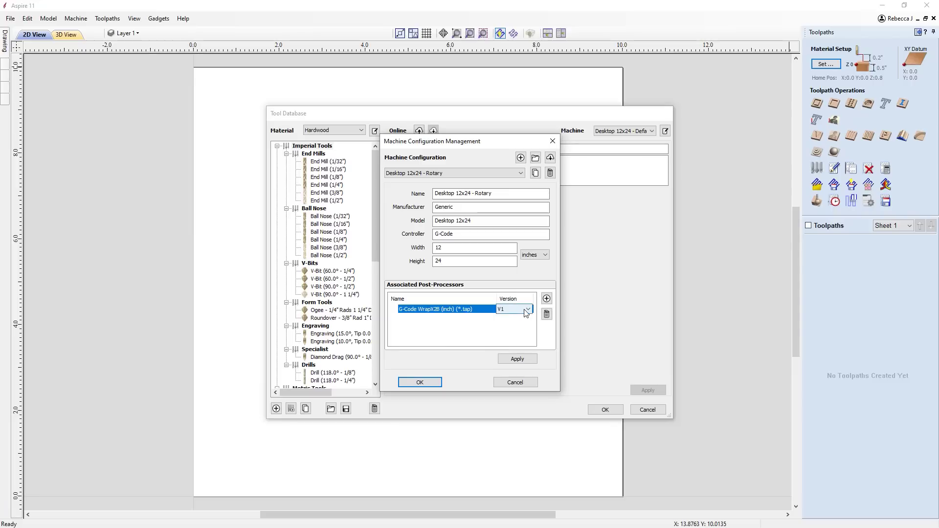
pyautogui.click(516, 327)
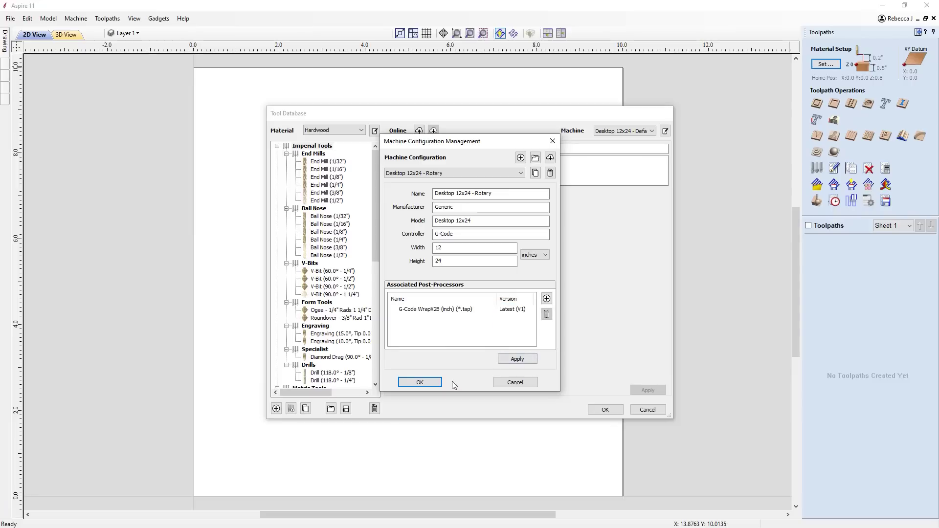
# Search the online library for the Generic Desktop 12x24 machine.
pyautogui.click(437, 380)
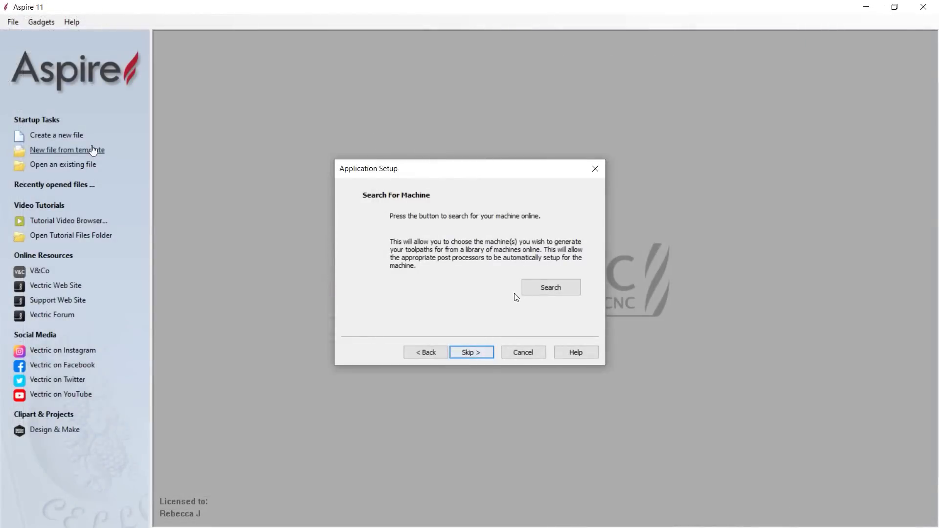
pyautogui.click(541, 287)
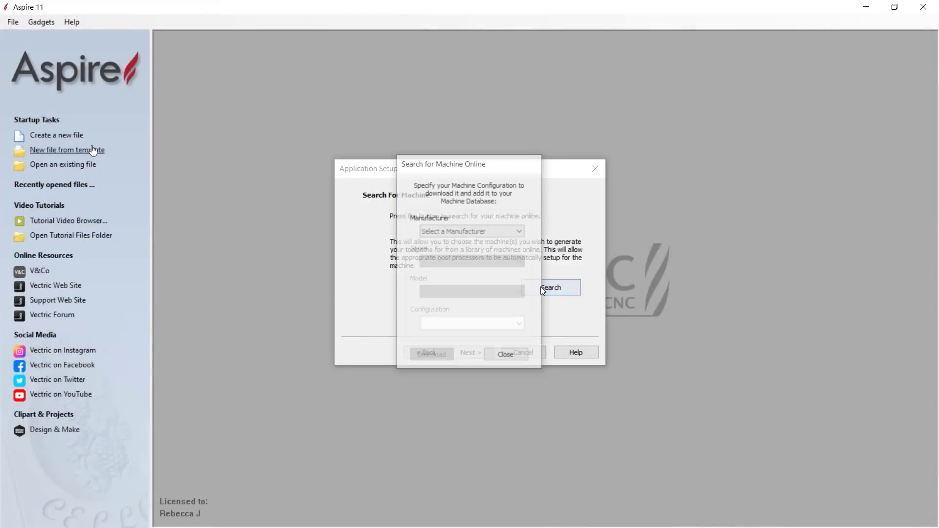
pyautogui.click(501, 233)
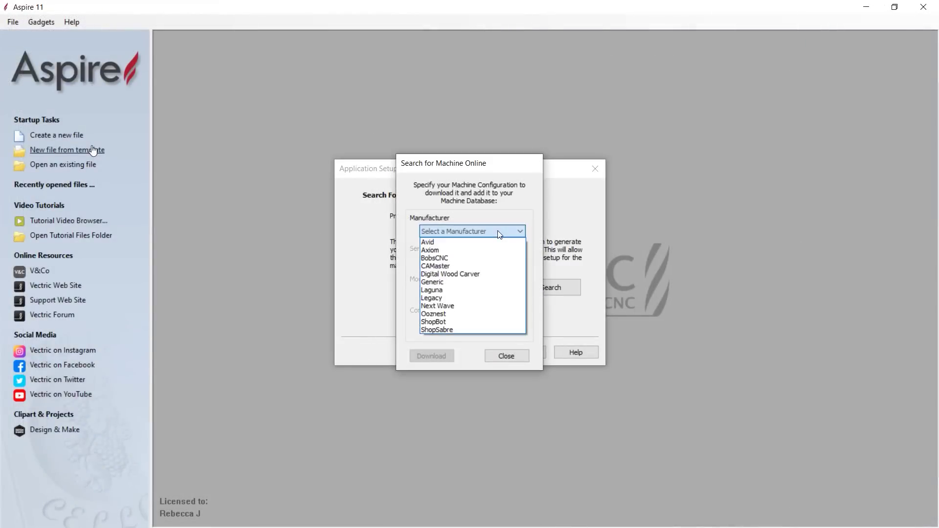
pyautogui.click(478, 283)
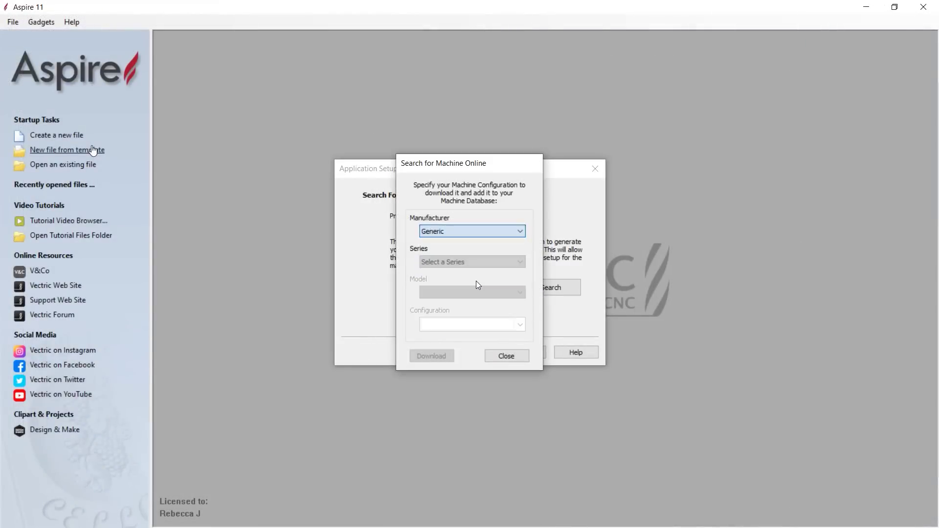
pyautogui.click(480, 262)
pyautogui.click(481, 273)
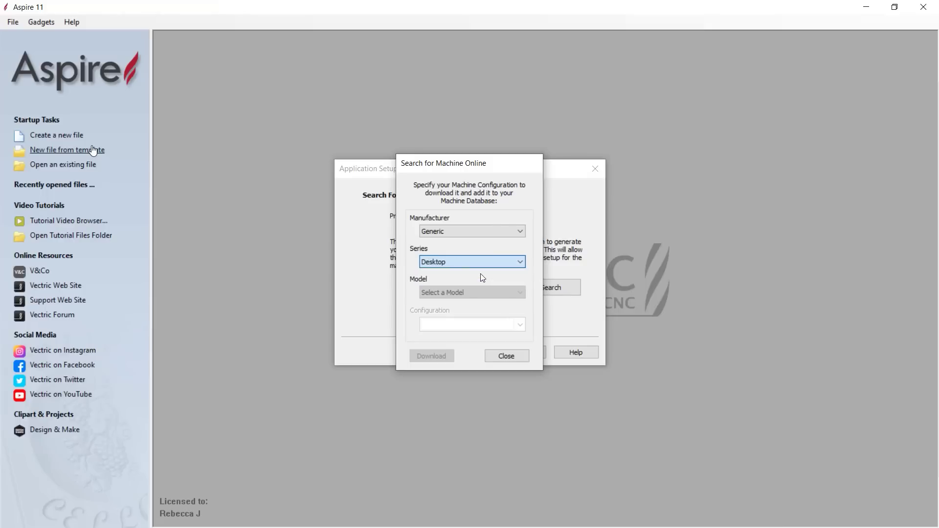
pyautogui.click(481, 290)
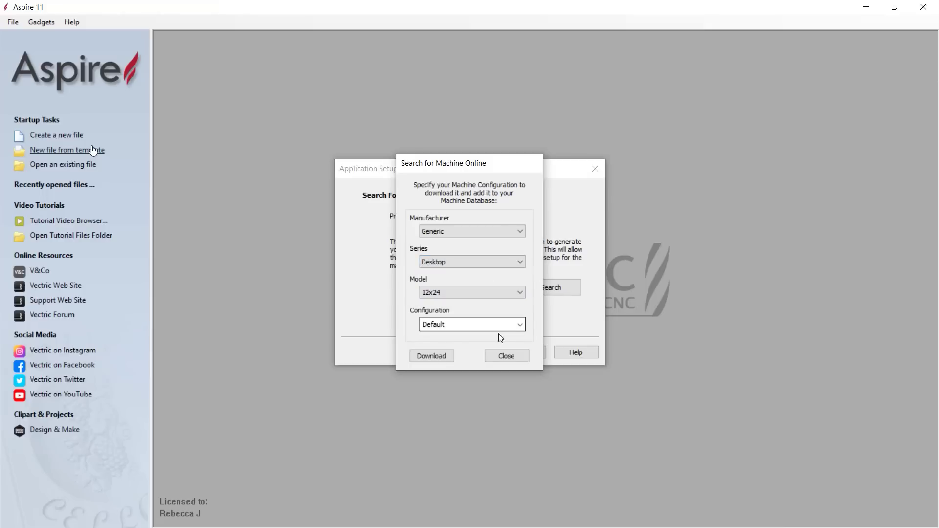
# Download and install the machine's Default and Rotary configurations.
pyautogui.click(518, 324)
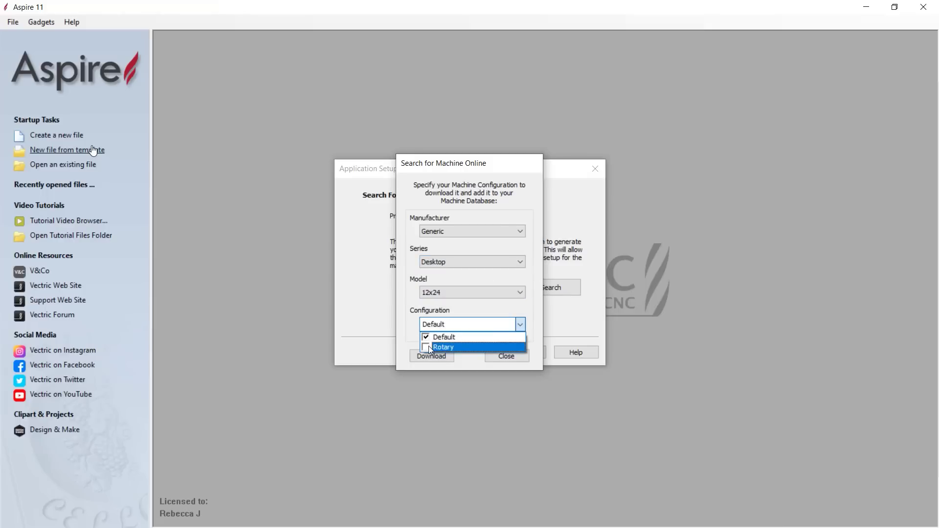
pyautogui.click(412, 343)
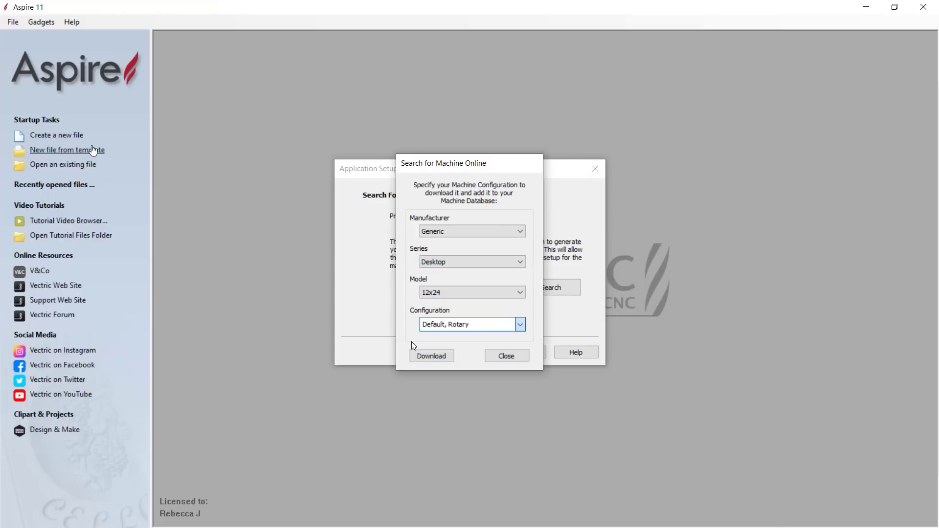
pyautogui.click(435, 354)
pyautogui.click(449, 290)
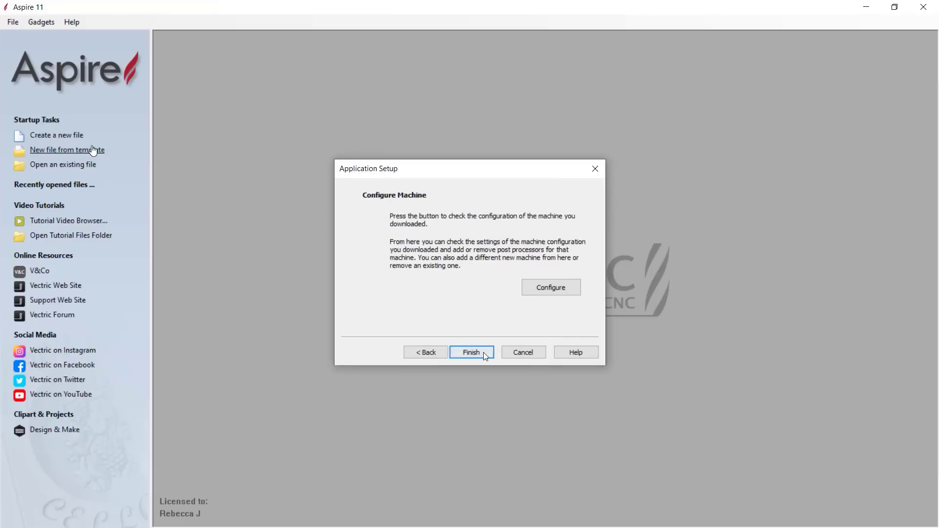
pyautogui.click(549, 282)
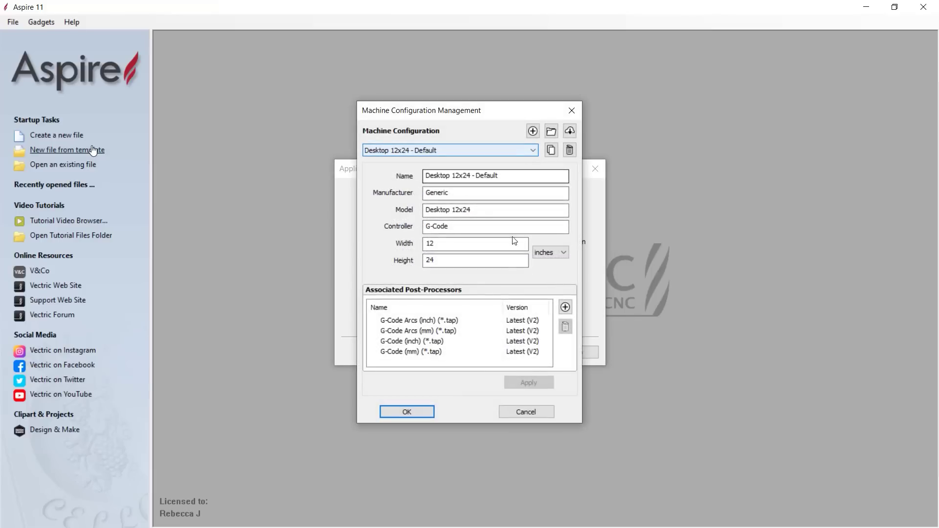
pyautogui.click(535, 323)
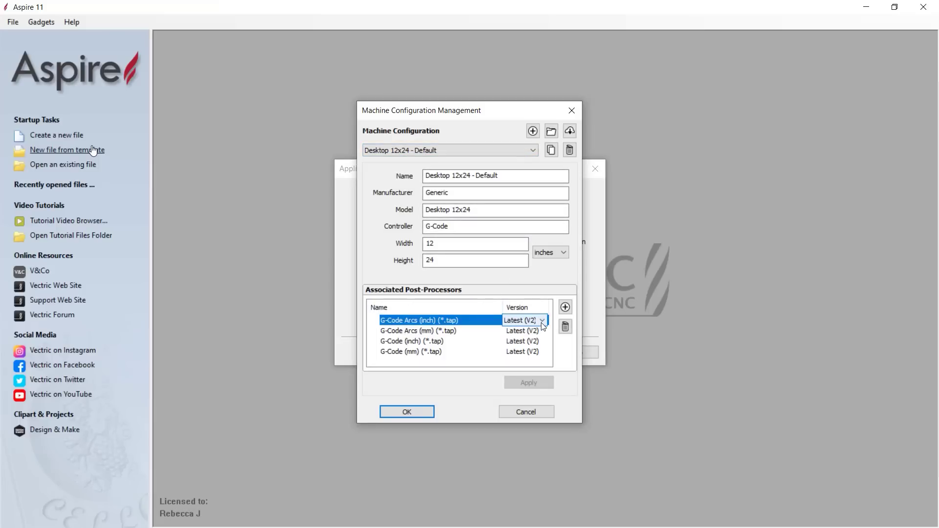
pyautogui.click(542, 323)
pyautogui.click(522, 348)
pyautogui.click(462, 328)
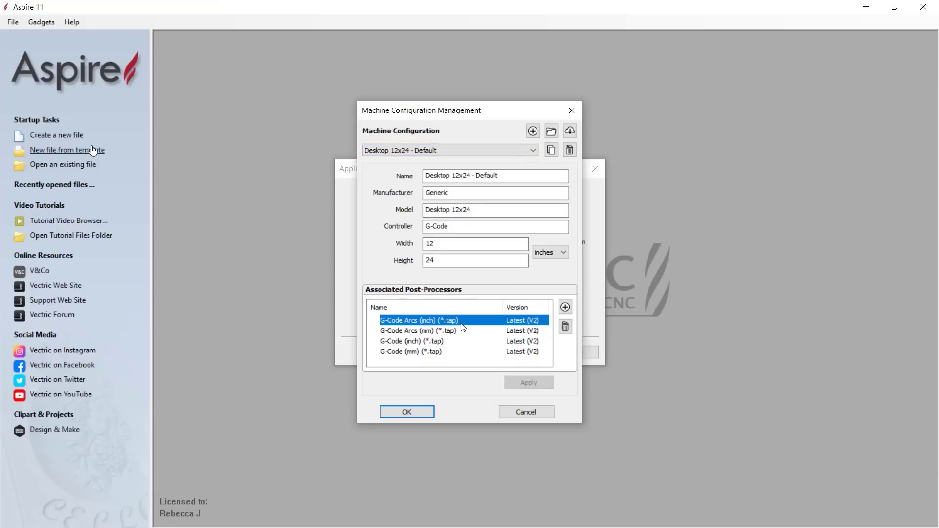
pyautogui.click(456, 331)
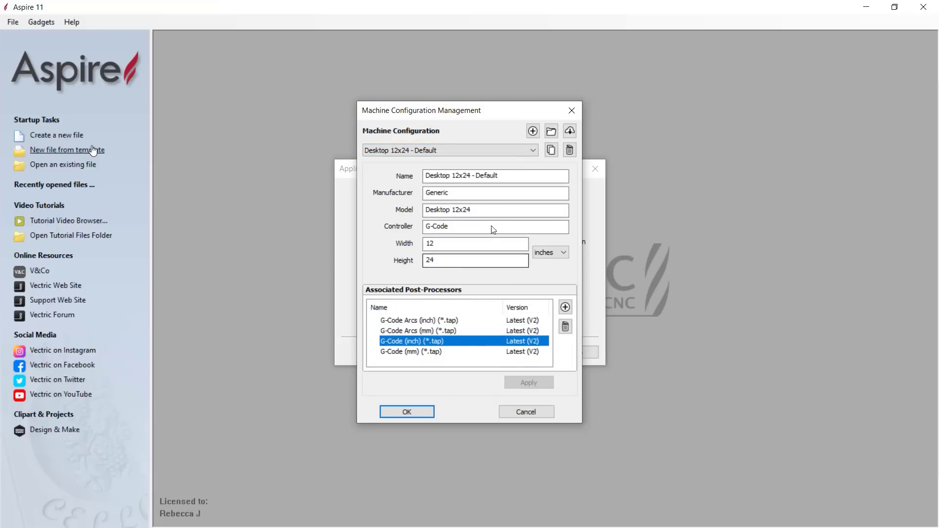
pyautogui.click(532, 151)
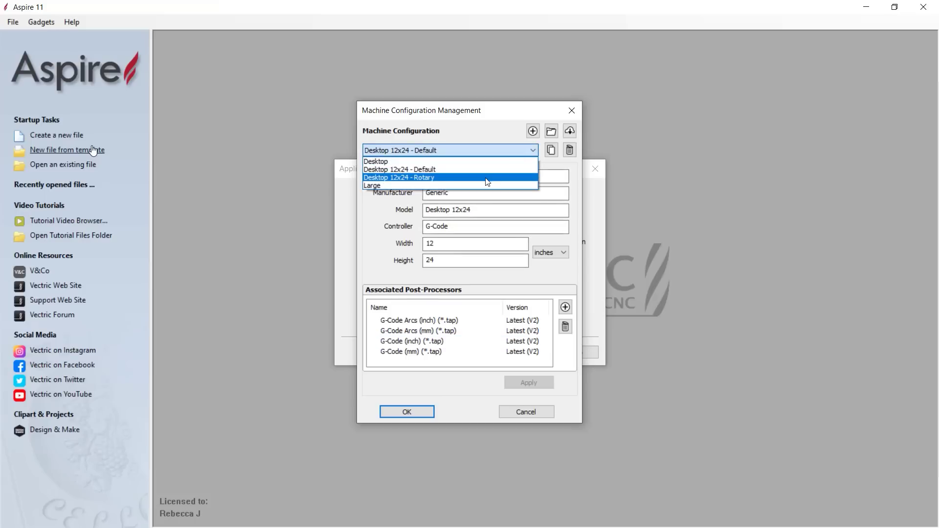
pyautogui.click(486, 180)
pyautogui.click(412, 411)
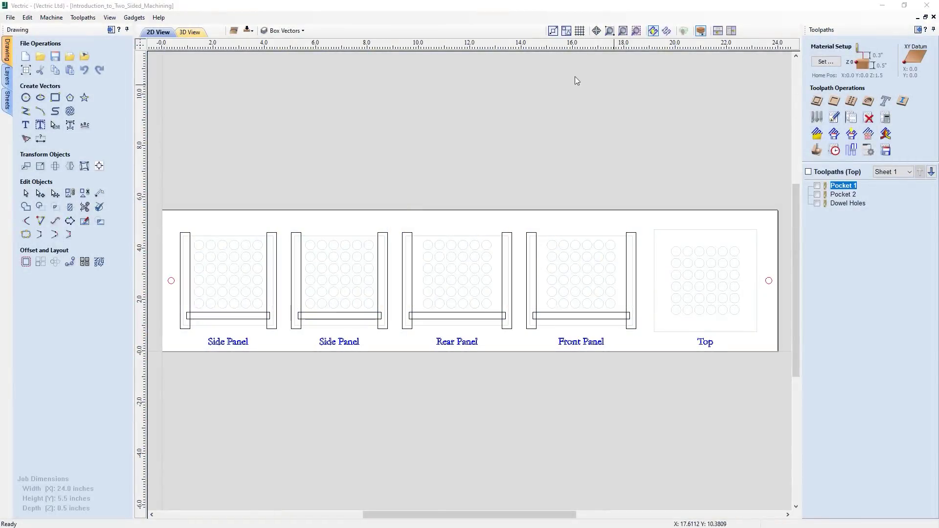
# Toggle the top/bottom view and run Edit > Swap Sides twice, ending on the bottom side.
pyautogui.click(248, 31)
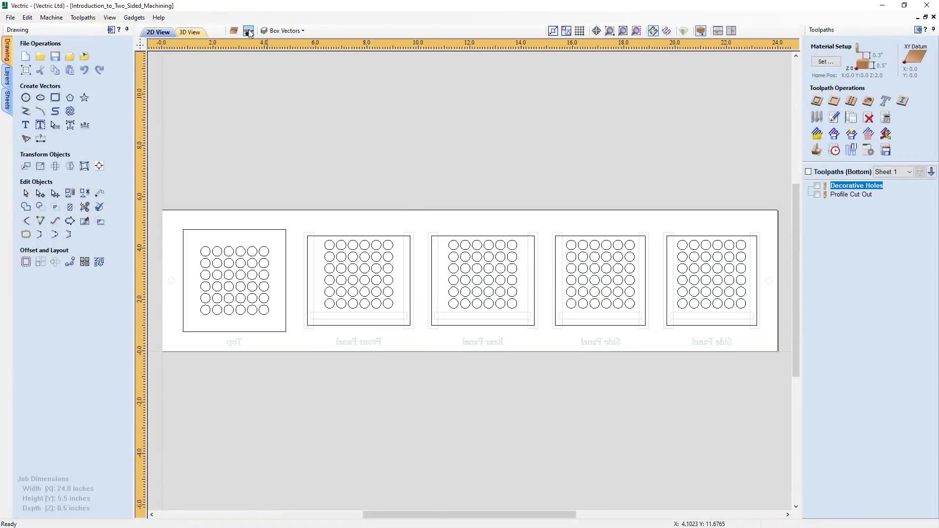
pyautogui.click(28, 18)
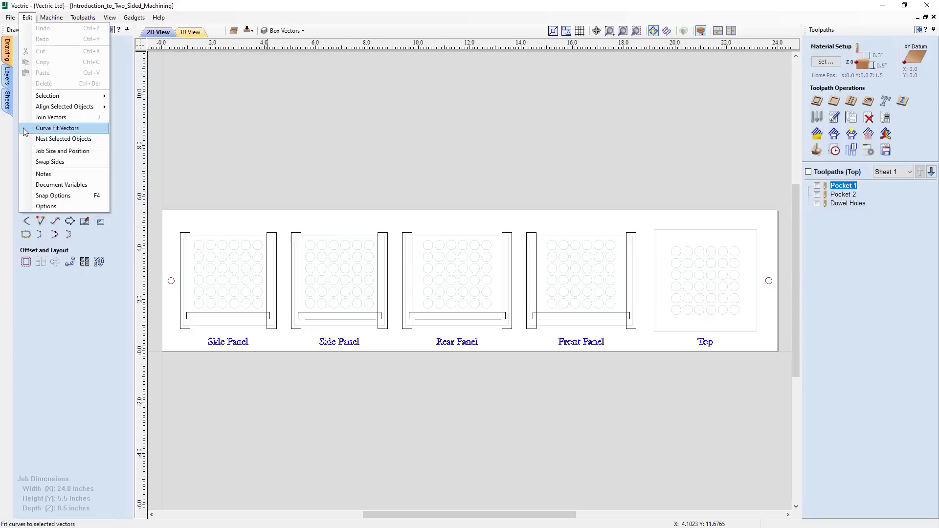
pyautogui.click(88, 162)
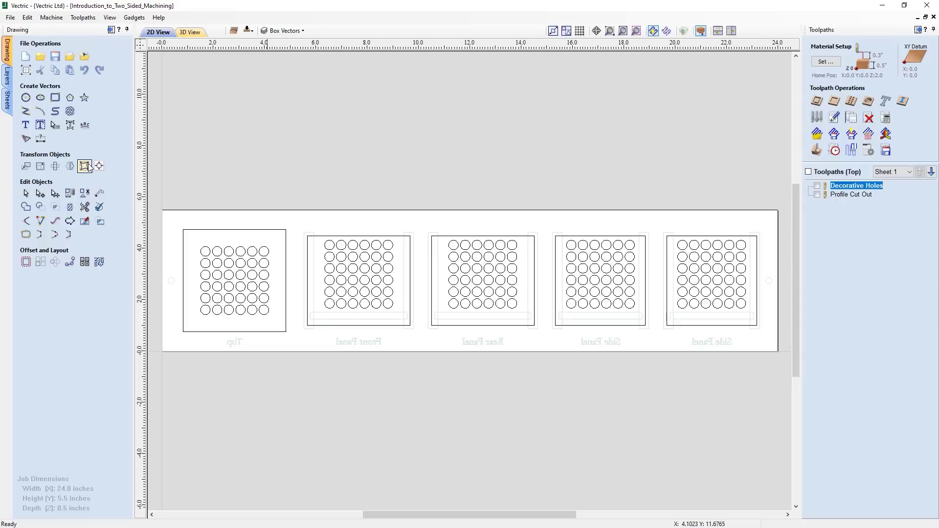
pyautogui.click(251, 32)
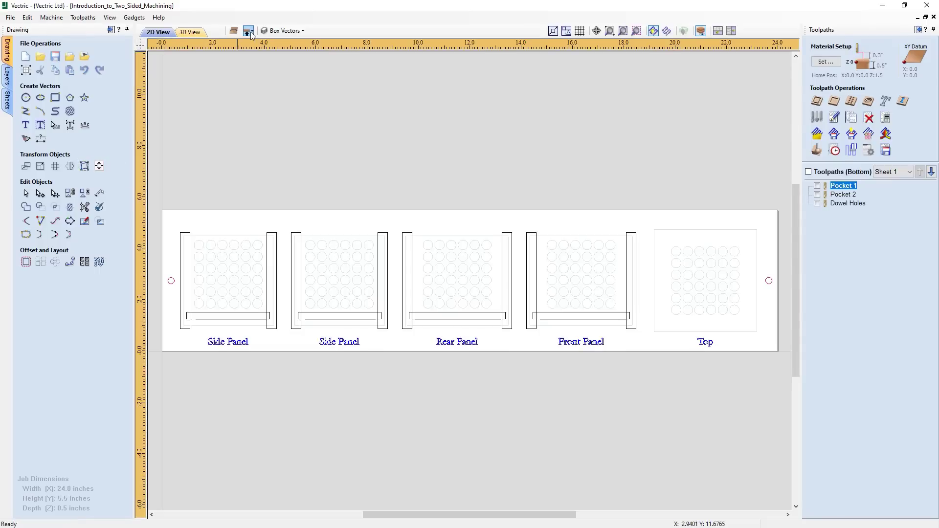
pyautogui.click(251, 32)
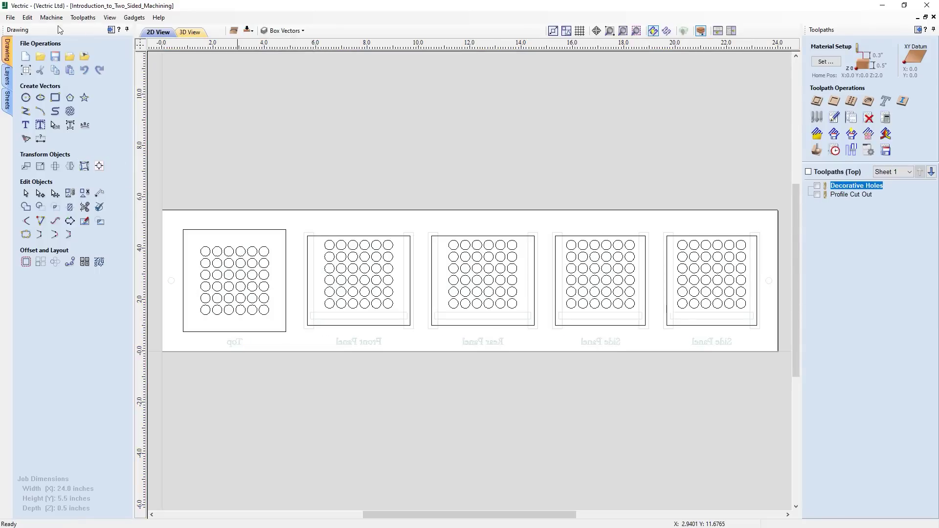
pyautogui.click(27, 17)
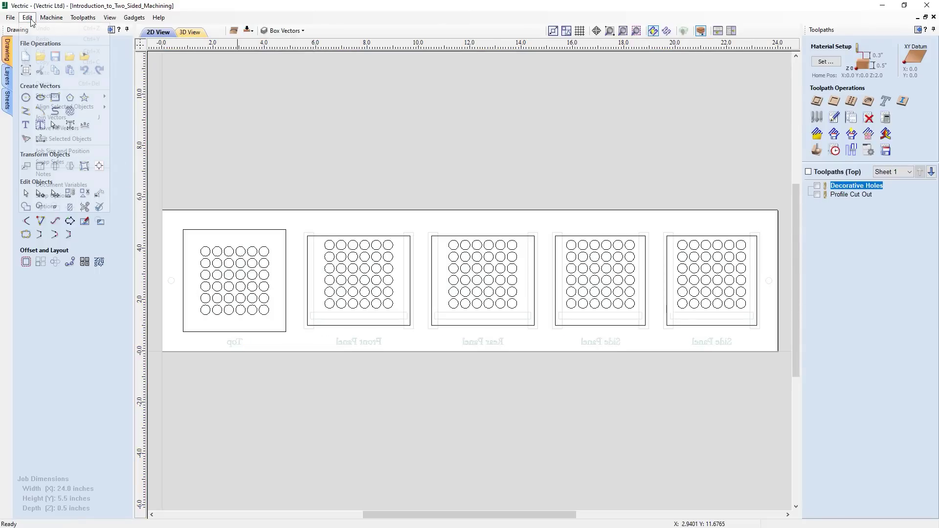
pyautogui.click(74, 161)
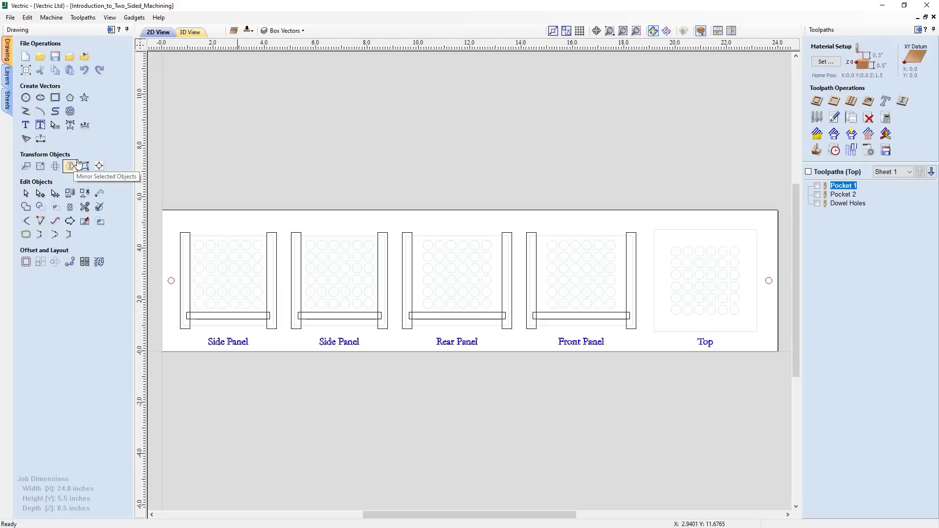
pyautogui.click(249, 31)
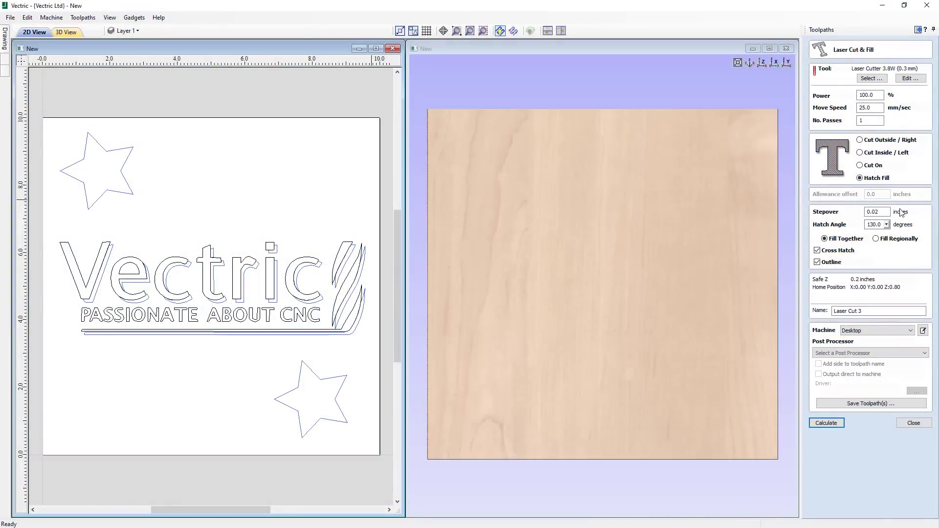
# Calculate a cross-hatch laser fill for the two stars and preview them on the wood.
pyautogui.click(128, 189)
pyautogui.keyDown('shift'); pyautogui.click(306, 367); pyautogui.keyUp('shift')
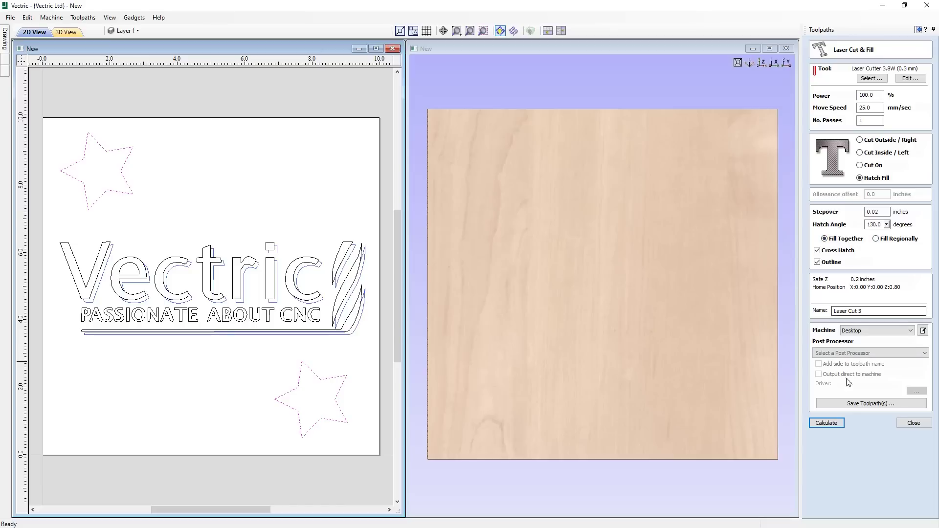
pyautogui.click(828, 423)
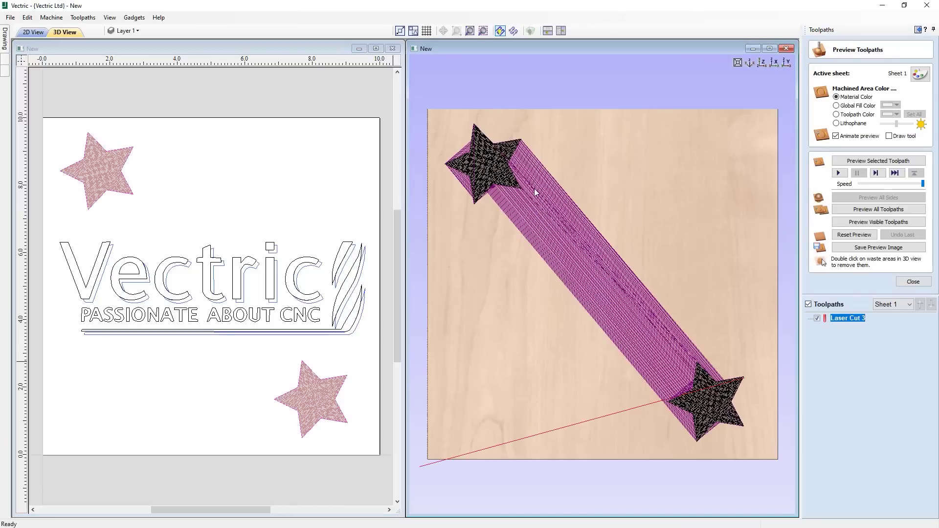
pyautogui.click(881, 161)
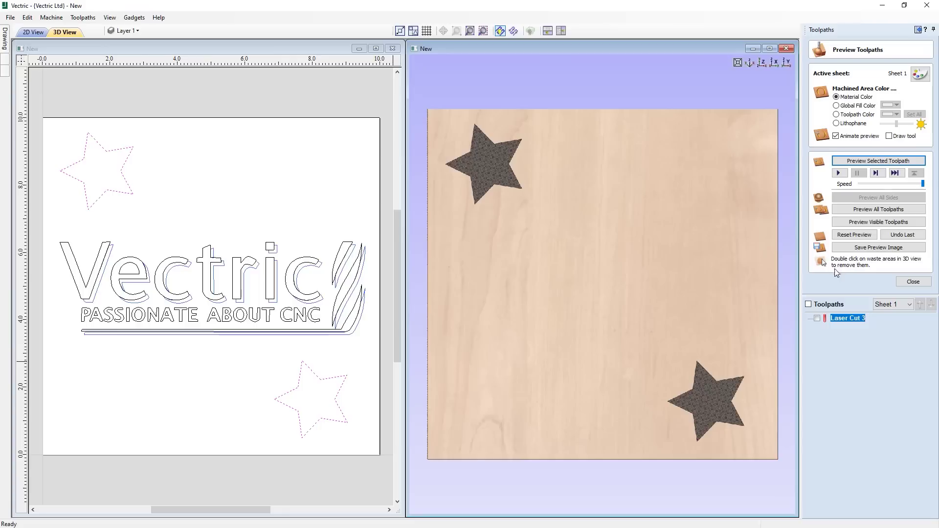
# Toggle the Laser Cut 3 toolpath display and exit the preview.
pyautogui.click(818, 318)
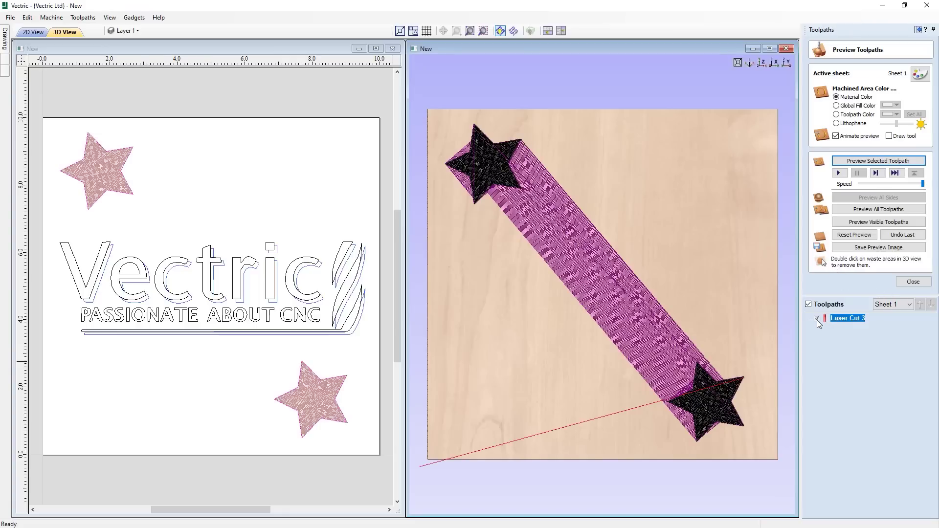
pyautogui.click(817, 319)
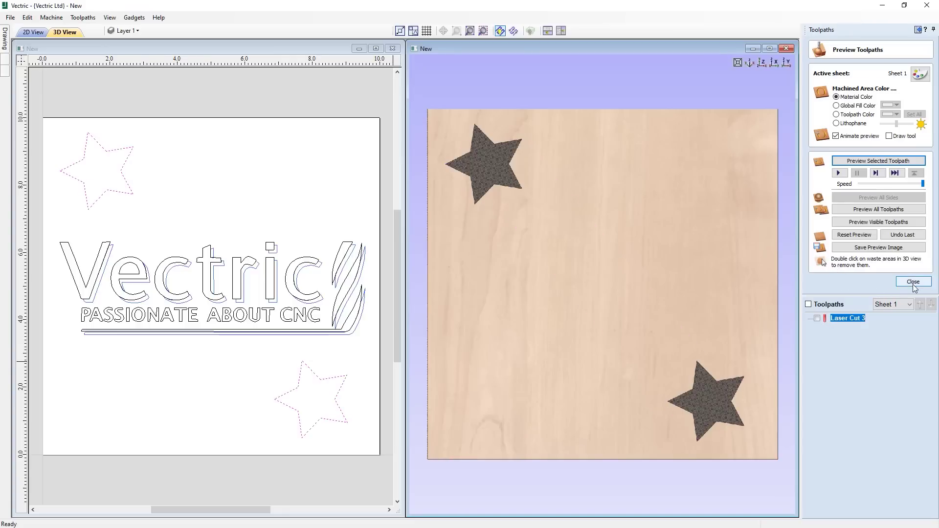
pyautogui.click(913, 282)
pyautogui.click(817, 116)
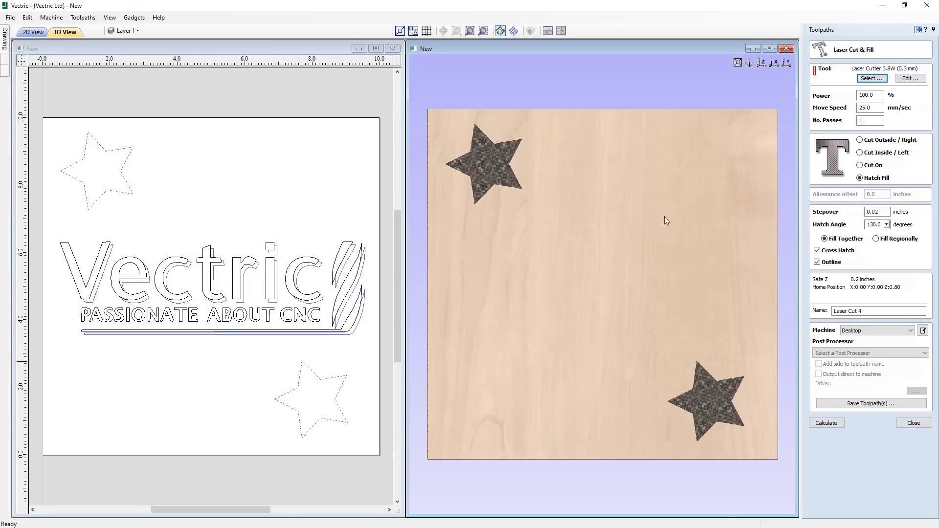
# Hatch-fill the Vectric logo regionally, calculate it, and preview the engraving on the wood.
pyautogui.click(268, 248)
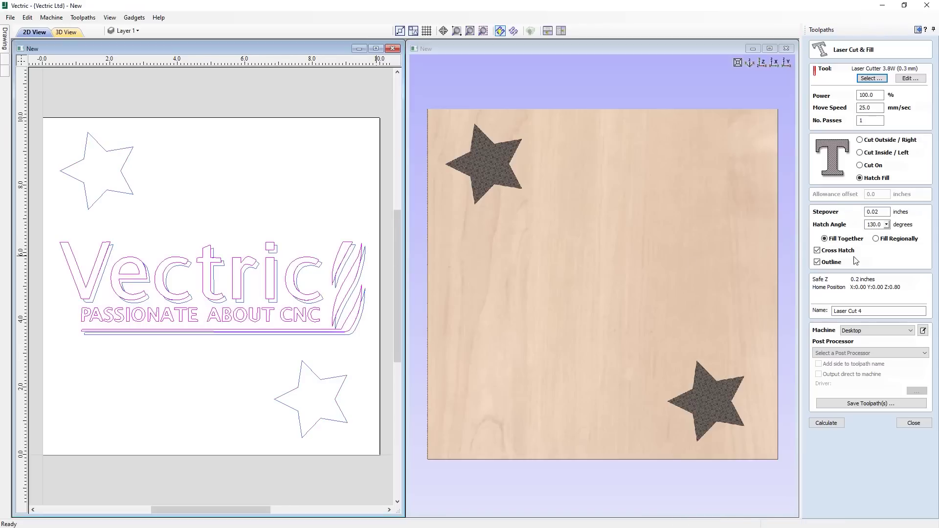
pyautogui.click(876, 239)
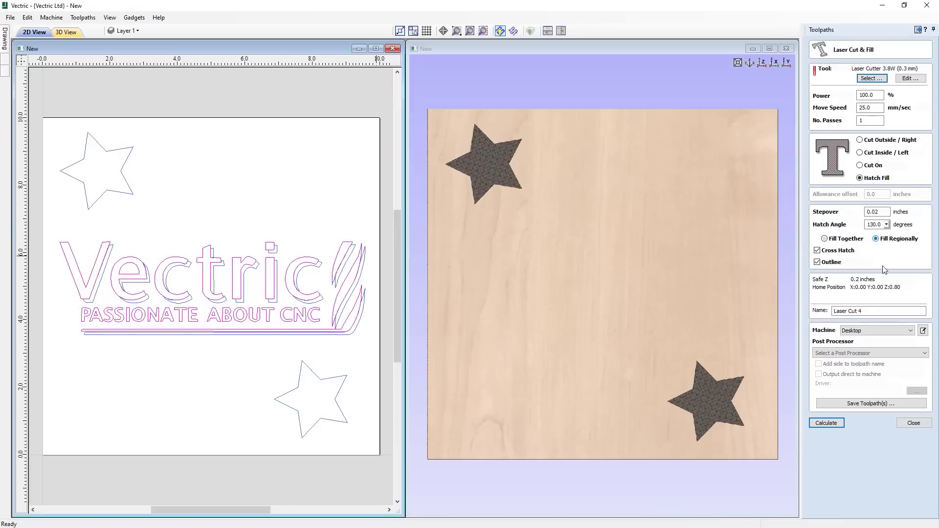
pyautogui.click(826, 423)
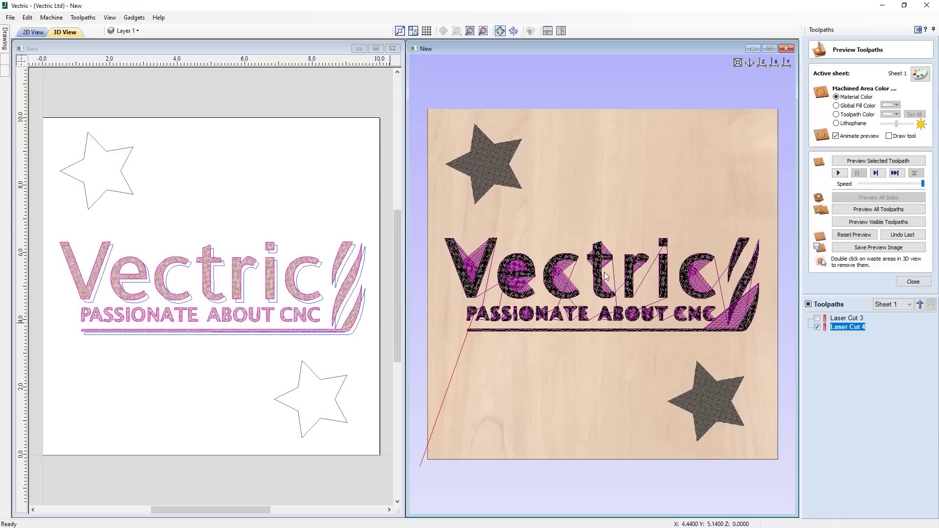
pyautogui.click(877, 163)
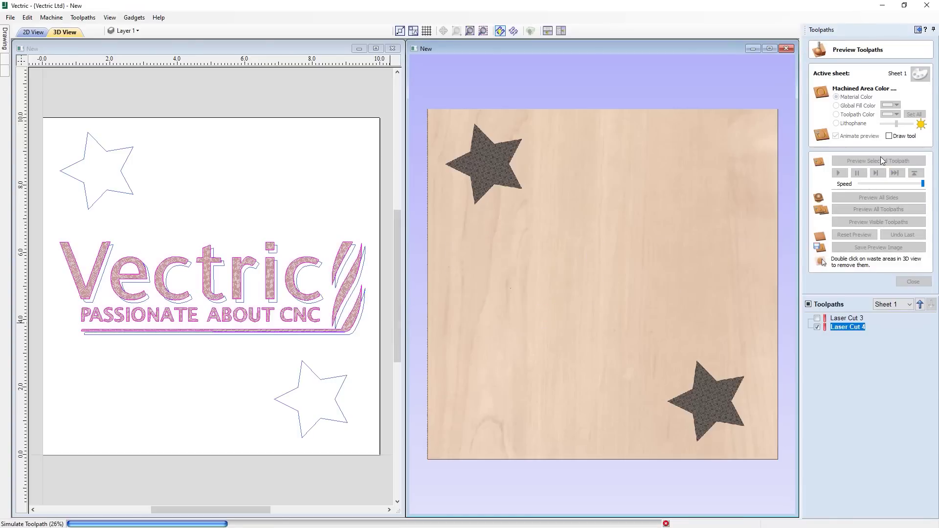
pyautogui.click(913, 281)
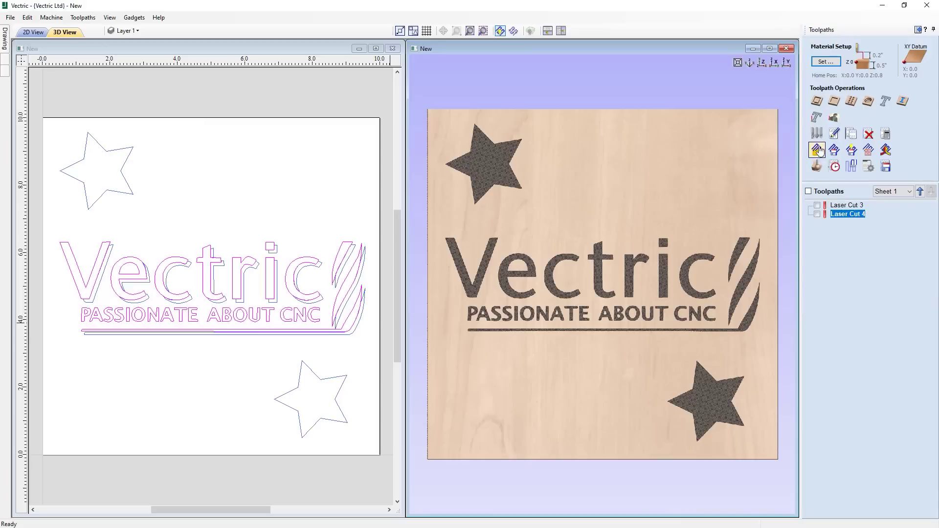
# Calculate a single-direction hatch fill with no outline for the logo shadow, then preview it.
pyautogui.click(814, 121)
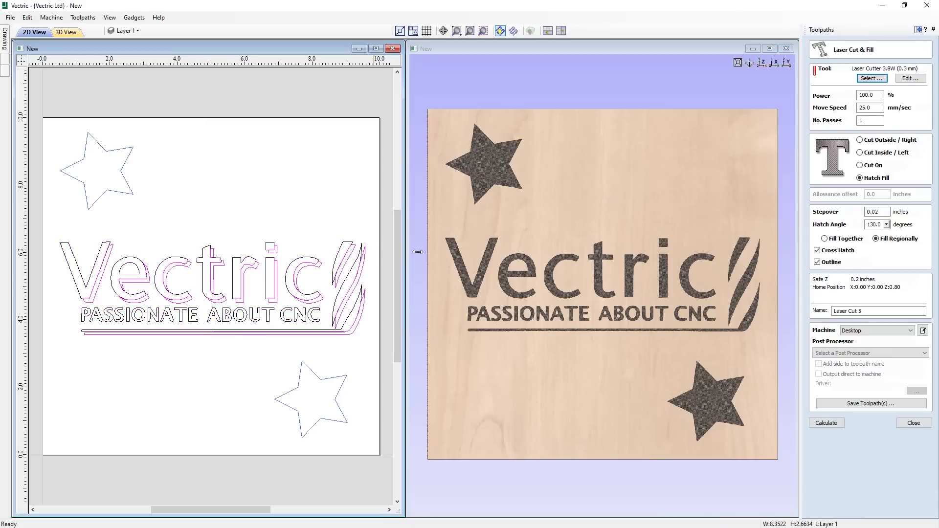
pyautogui.click(834, 264)
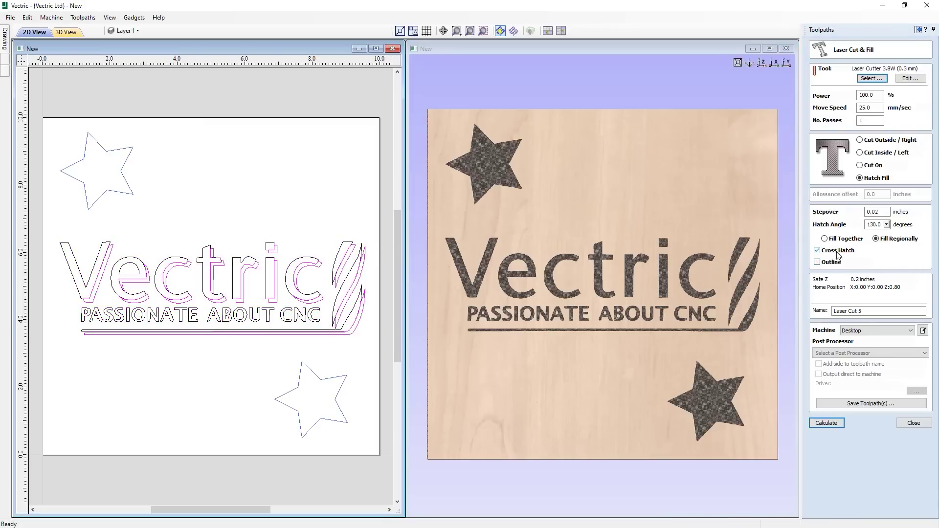
pyautogui.click(838, 252)
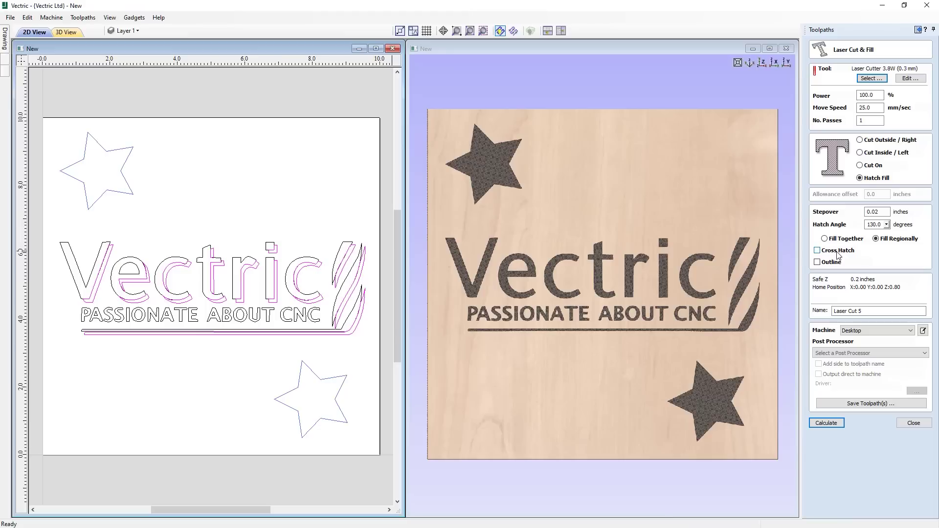
pyautogui.click(826, 423)
pyautogui.click(877, 161)
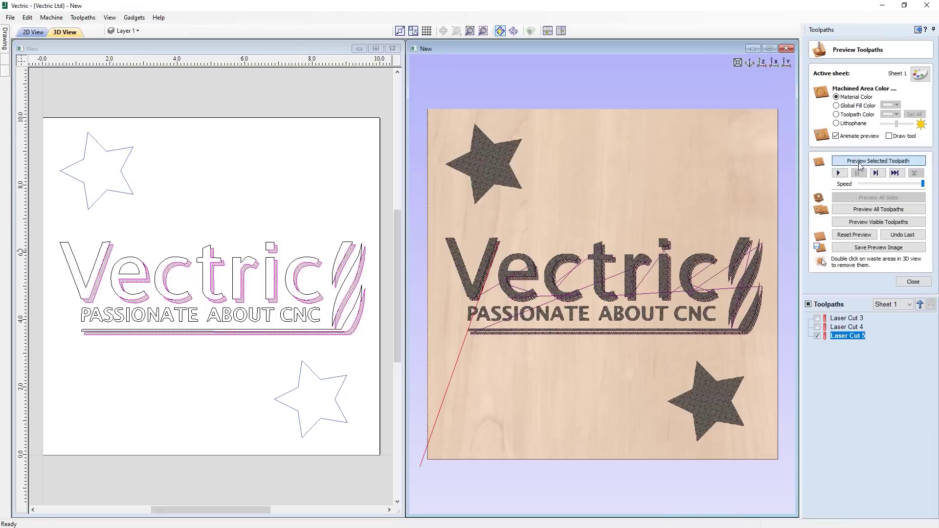